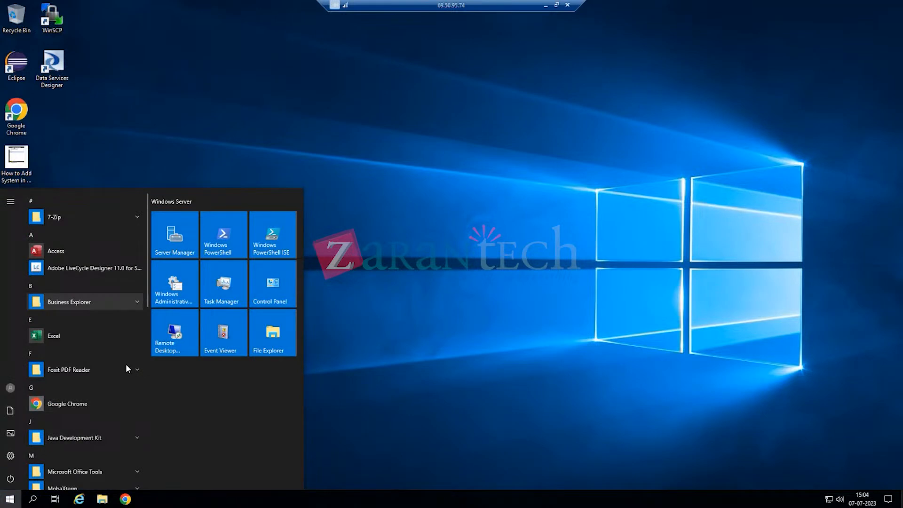
{"action": "scroll", "coordinate": [126, 365], "scroll_direction": "down", "scroll_amount": 4}
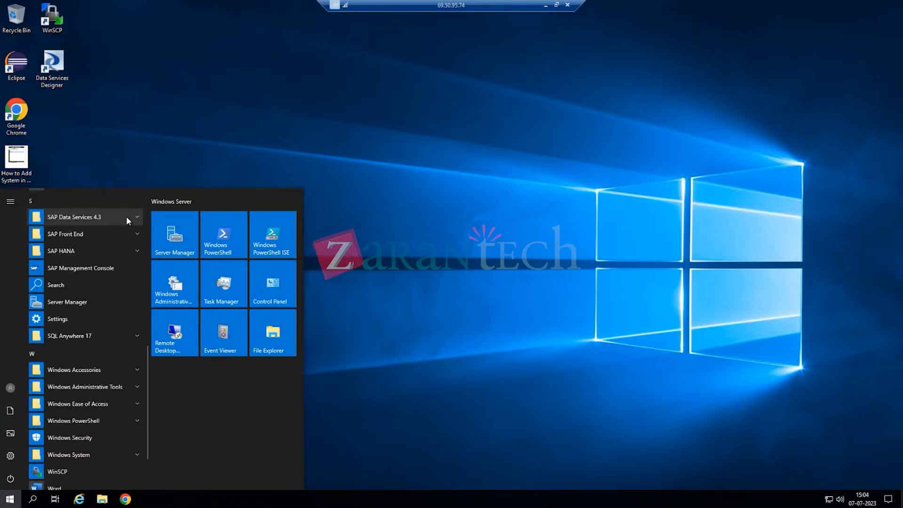
- Launch Data Services Repository Manager from the SAP Data Services 4.3 Start menu folder
{"action": "left_click", "coordinate": [135, 218]}
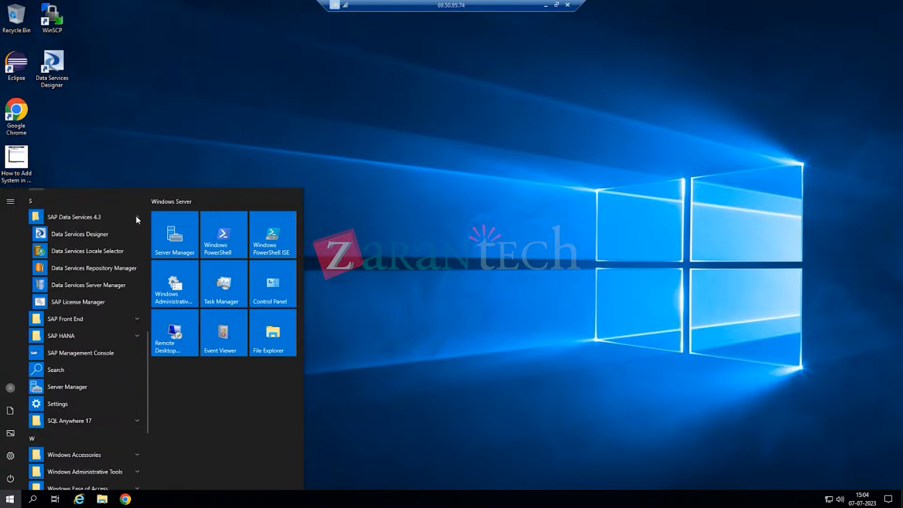
{"action": "left_click", "coordinate": [117, 271]}
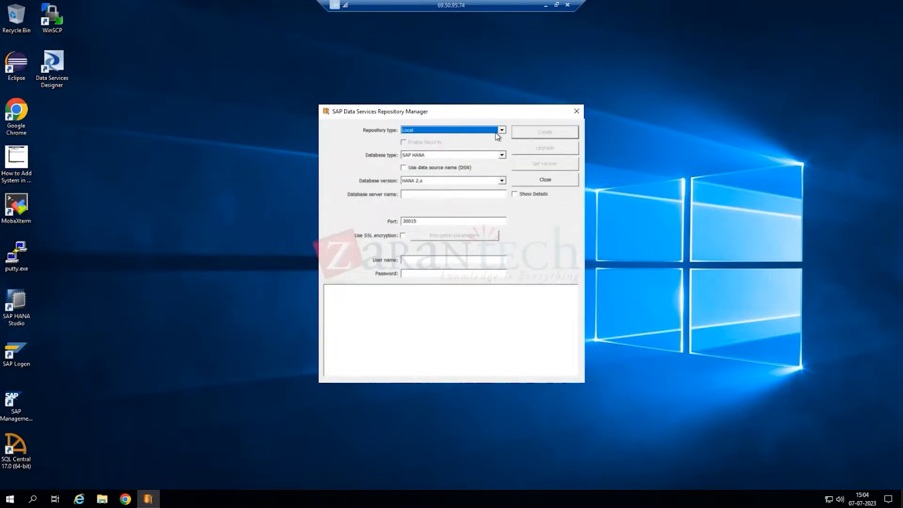
- Keep repository type Local and pick database type SQL Anywhere, version SQL Anywhere 17.x
{"action": "left_click", "coordinate": [423, 134]}
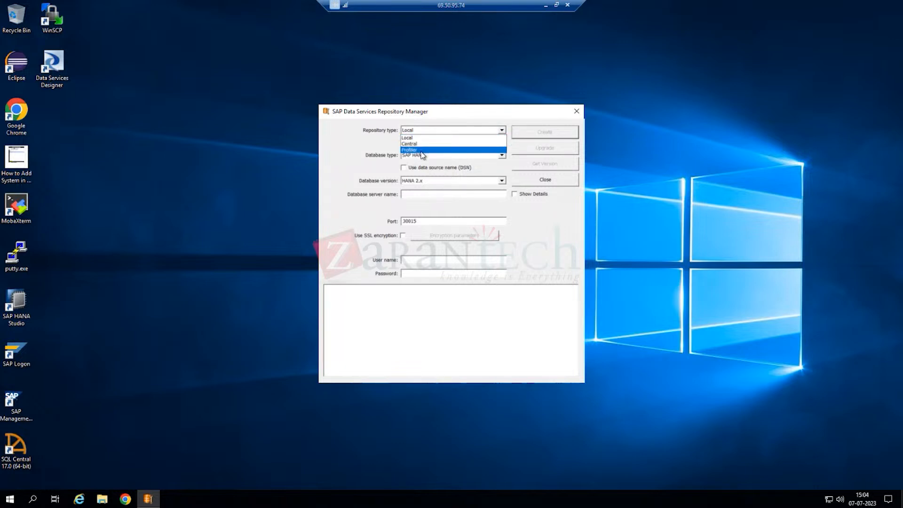
{"action": "left_click", "coordinate": [423, 138]}
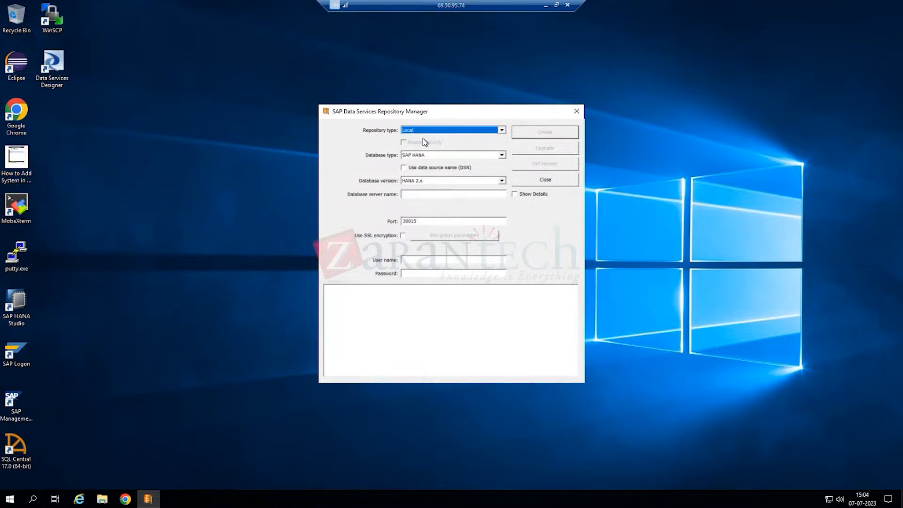
{"action": "left_click", "coordinate": [501, 156]}
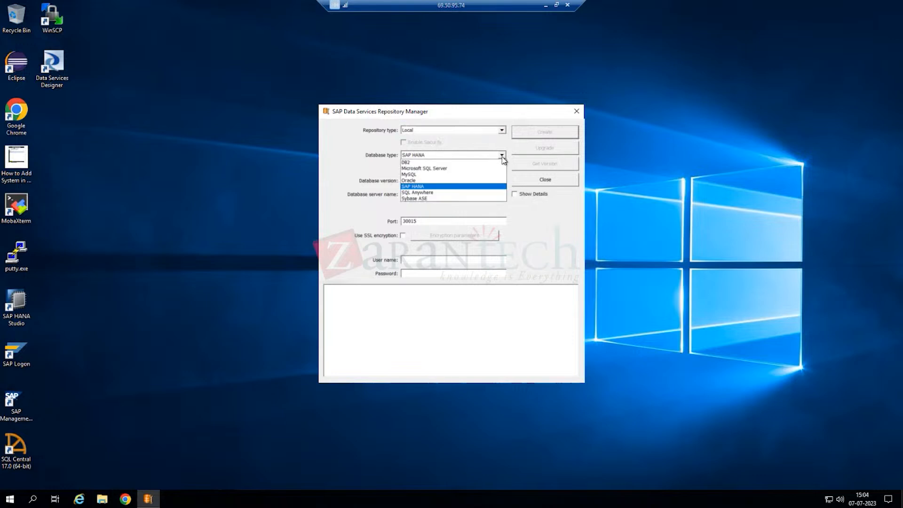
{"action": "left_click", "coordinate": [430, 192]}
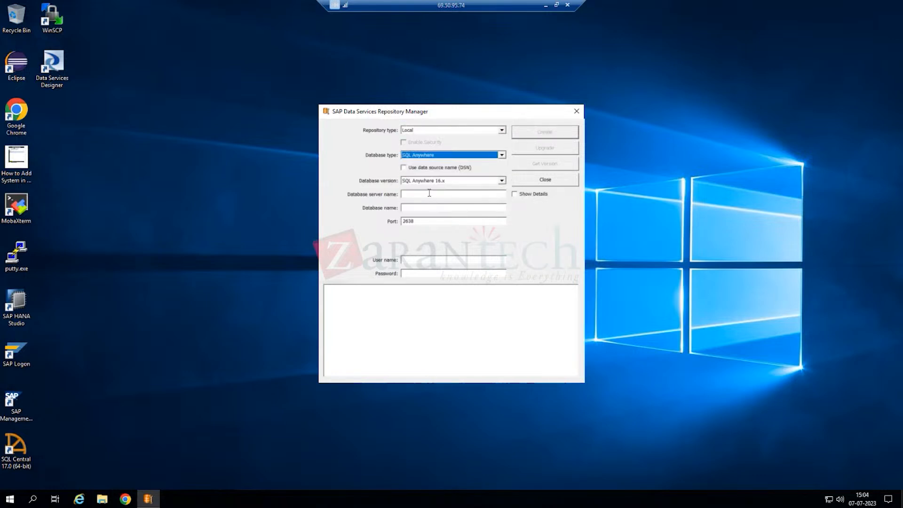
{"action": "left_click", "coordinate": [502, 181]}
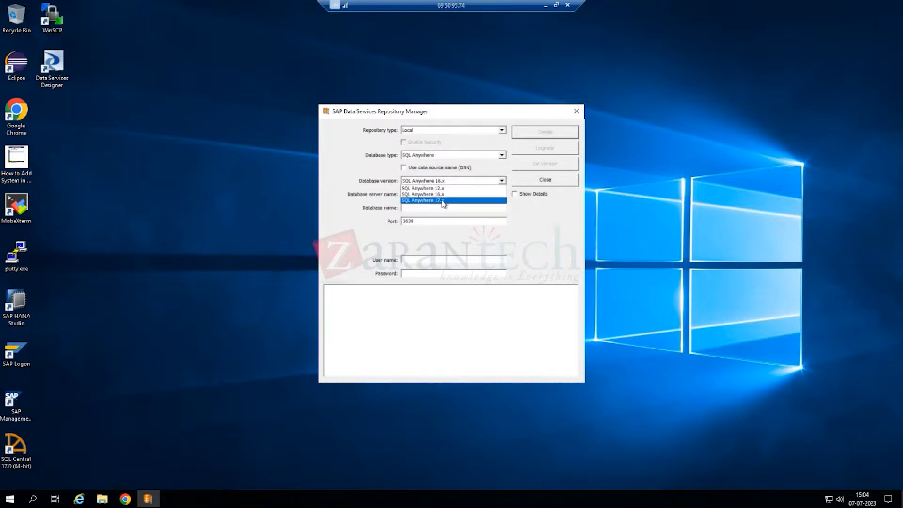
{"action": "left_click", "coordinate": [443, 201]}
{"action": "left_click", "coordinate": [433, 194]}
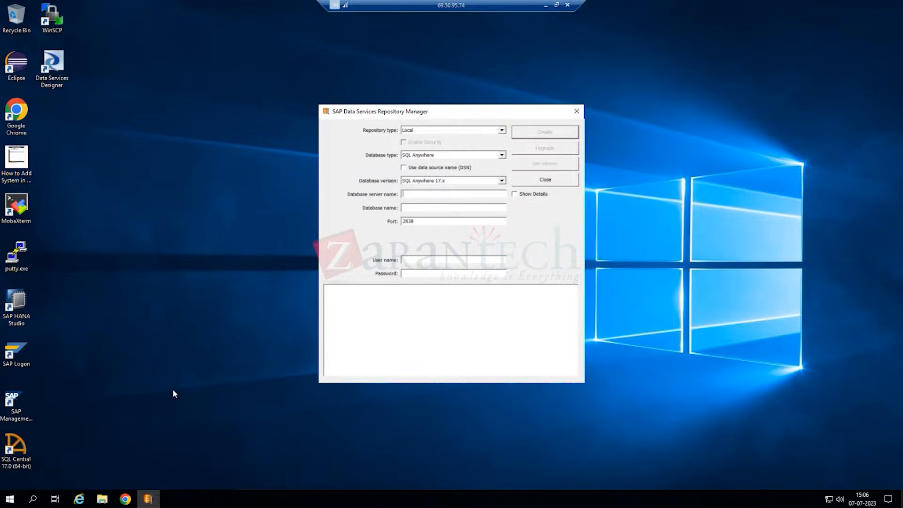
{"action": "left_click", "coordinate": [10, 500]}
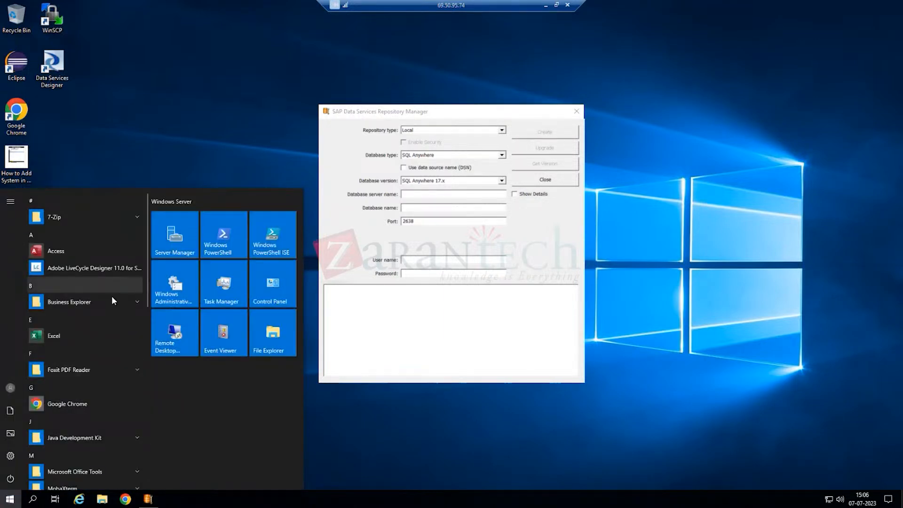
{"action": "scroll", "coordinate": [112, 295], "scroll_direction": "down", "scroll_amount": 3}
{"action": "scroll", "coordinate": [109, 297], "scroll_direction": "down", "scroll_amount": 3}
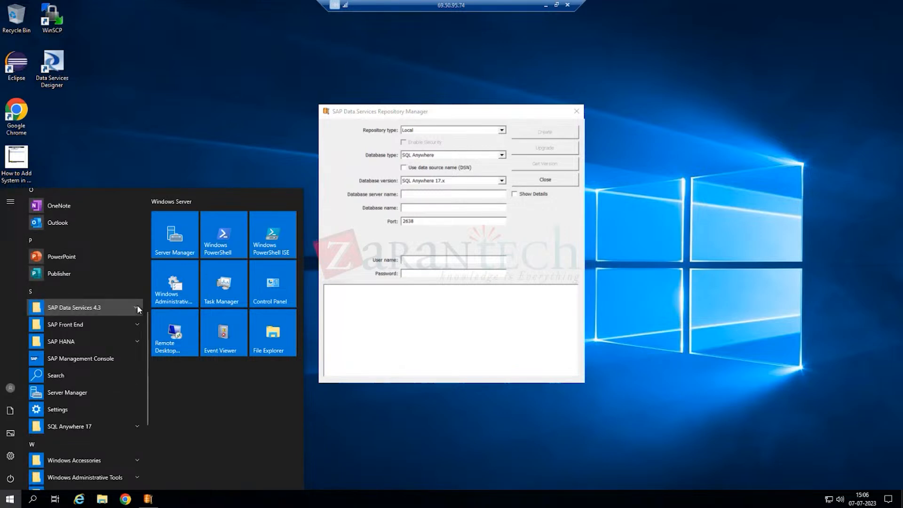
{"action": "left_click", "coordinate": [137, 304]}
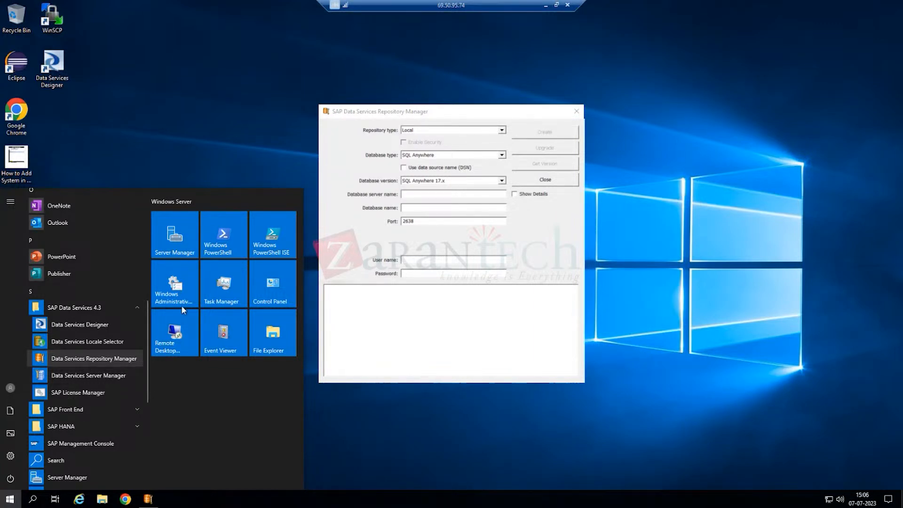
{"action": "left_click", "coordinate": [507, 169]}
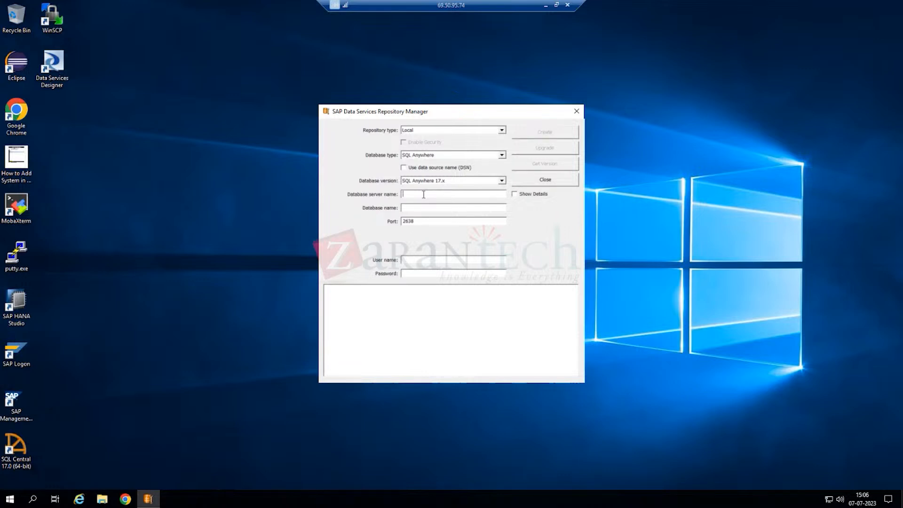
- Enter server sapbods.thedlabs.com and database bi4_ds2, then begin entering the login credentials
{"action": "type", "text": "sapbods.thedlabs.com"}
{"action": "left_click_drag", "start_coordinate": [463, 195], "coordinate": [404, 197]}
{"action": "left_click", "coordinate": [412, 208]}
{"action": "type", "text": "bi4_ds3"}
{"action": "key", "text": "BackSpace"}
{"action": "type", "text": "2"}
{"action": "type", "text": "db****"}
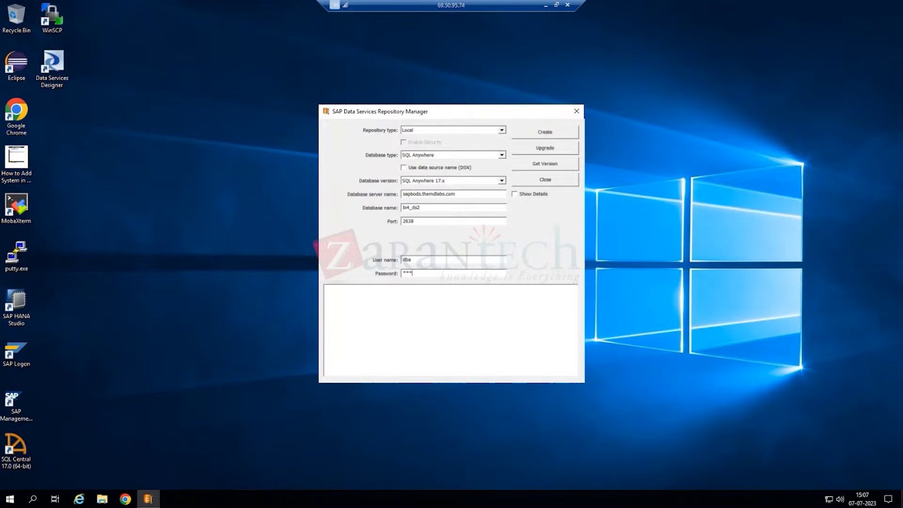
{"action": "type", "text": "******"}
- Open the Windows search panel and dismiss it, returning to the filled-in connection form
{"action": "left_click", "coordinate": [32, 500]}
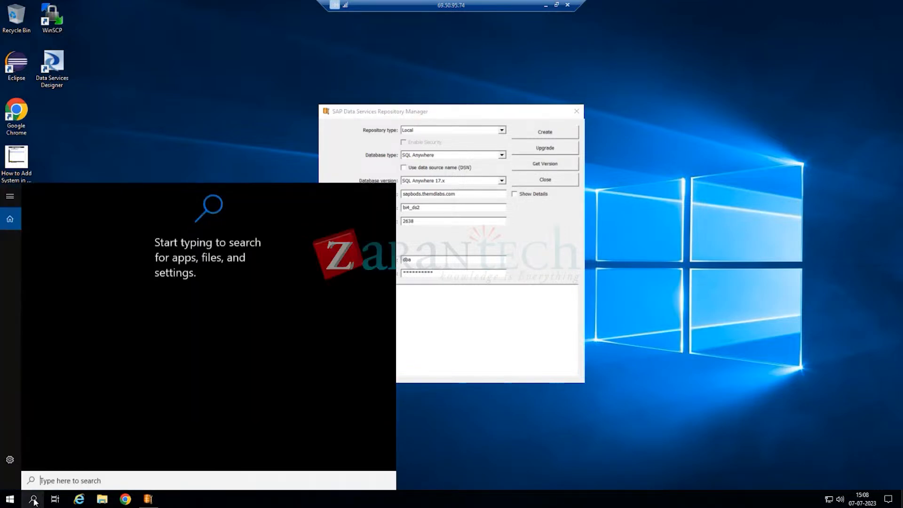
{"action": "left_click", "coordinate": [431, 296]}
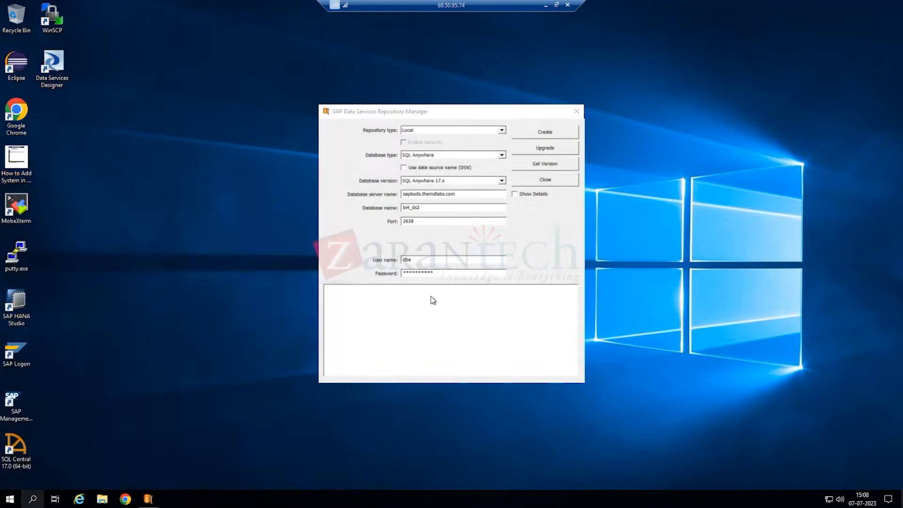
- Create the Local SQL Anywhere 17.x repository on sapbods.thedlabs.com
{"action": "left_click", "coordinate": [550, 134]}
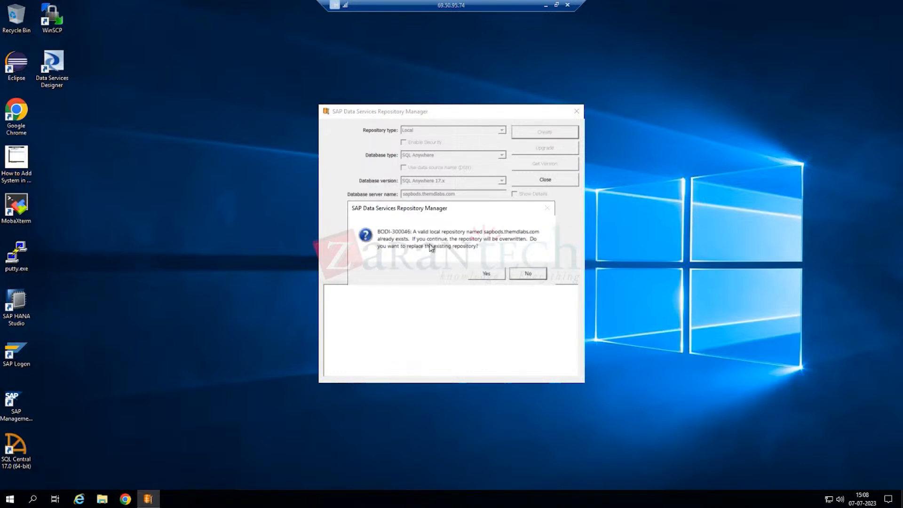
- Confirm overwriting the existing local repository and switch over to the Chrome window
{"action": "left_click", "coordinate": [487, 274]}
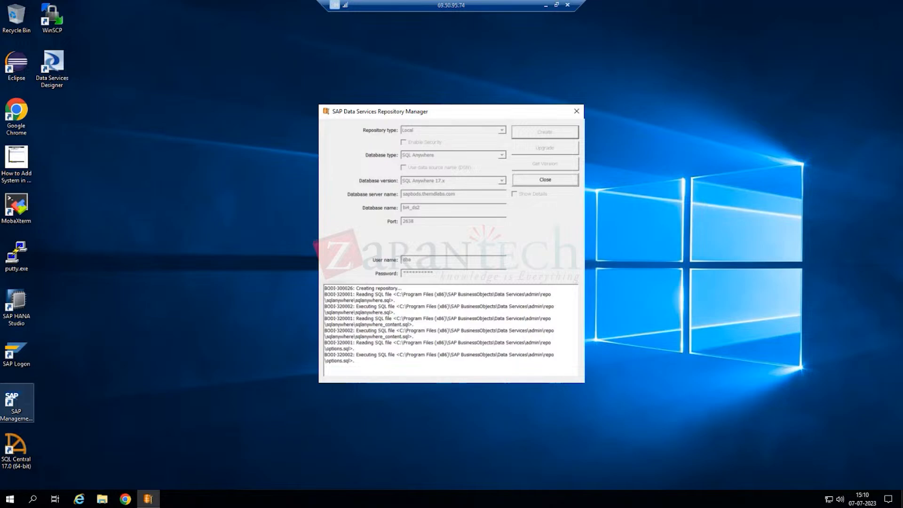
{"action": "key", "text": "alt+Tab"}
{"action": "scroll", "coordinate": [393, 197], "scroll_direction": "down", "scroll_amount": 1}
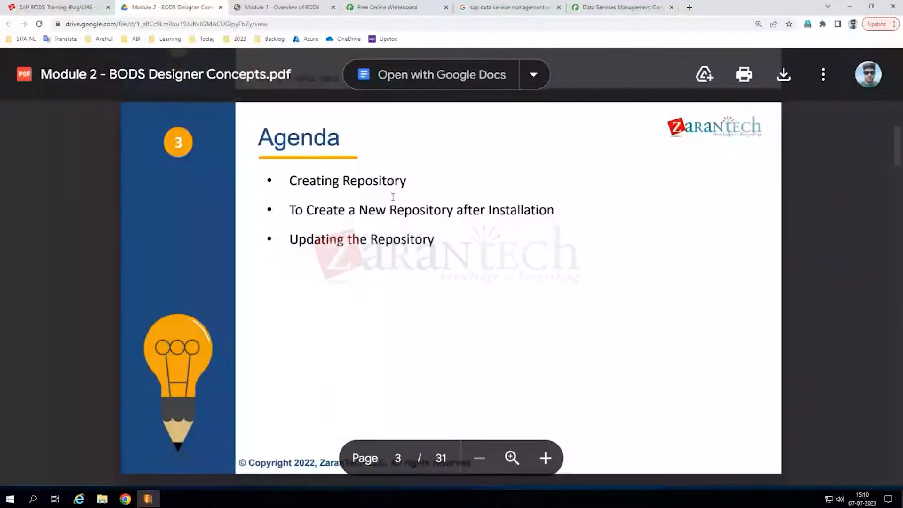
{"action": "scroll", "coordinate": [392, 197], "scroll_direction": "down", "scroll_amount": 2}
{"action": "scroll", "coordinate": [266, 177], "scroll_direction": "up", "scroll_amount": 2}
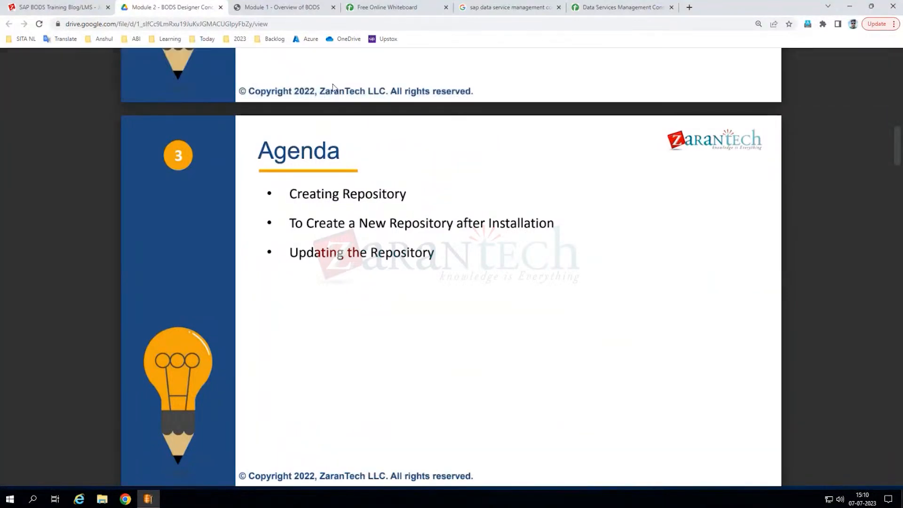
- Open Module 3 - Batch Jobs from the Materials page's Session PPTs in a new tab
{"action": "left_click", "coordinate": [83, 13]}
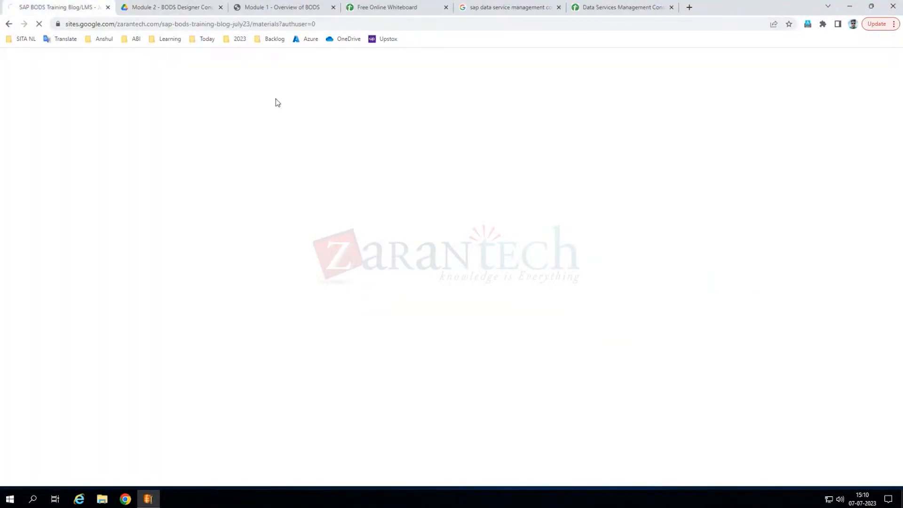
{"action": "left_click", "coordinate": [238, 188]}
{"action": "right_click", "coordinate": [224, 248]}
{"action": "left_click", "coordinate": [251, 257]}
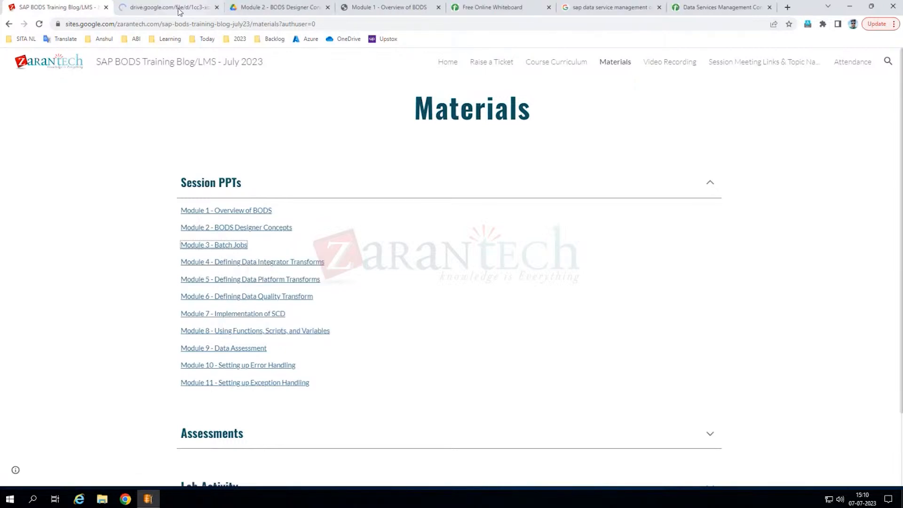
{"action": "left_click", "coordinate": [172, 8]}
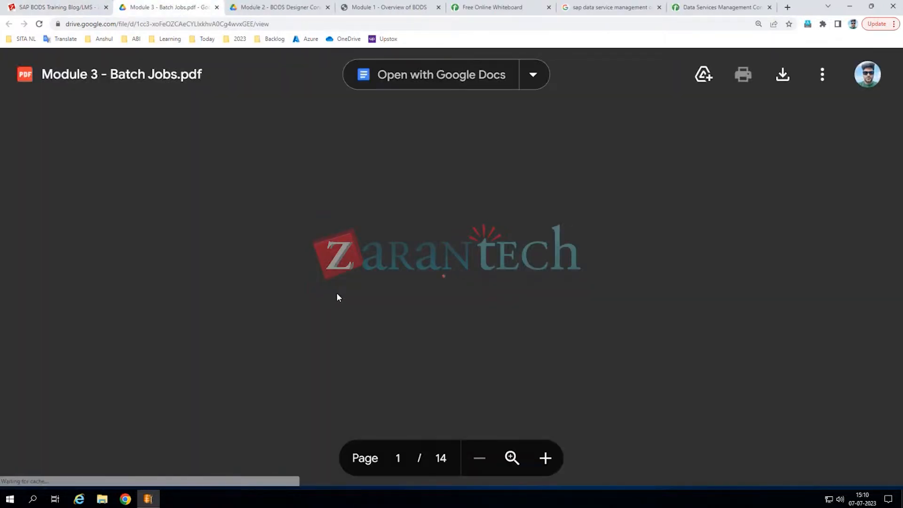
- Scroll the Module 3 - Batch Jobs PDF to page 3 of 14, the Agenda slide
{"action": "scroll", "coordinate": [370, 302], "scroll_direction": "down", "scroll_amount": 5}
{"action": "scroll", "coordinate": [370, 302], "scroll_direction": "down", "scroll_amount": 5}
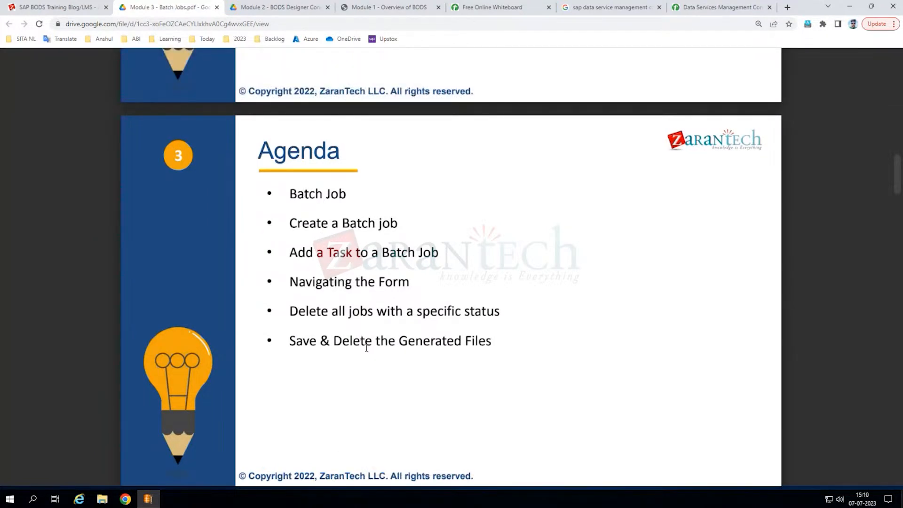
{"action": "scroll", "coordinate": [368, 348], "scroll_direction": "down", "scroll_amount": 1}
{"action": "scroll", "coordinate": [366, 346], "scroll_direction": "up", "scroll_amount": 1}
{"action": "scroll", "coordinate": [374, 332], "scroll_direction": "down", "scroll_amount": 4}
{"action": "scroll", "coordinate": [376, 326], "scroll_direction": "up", "scroll_amount": 3}
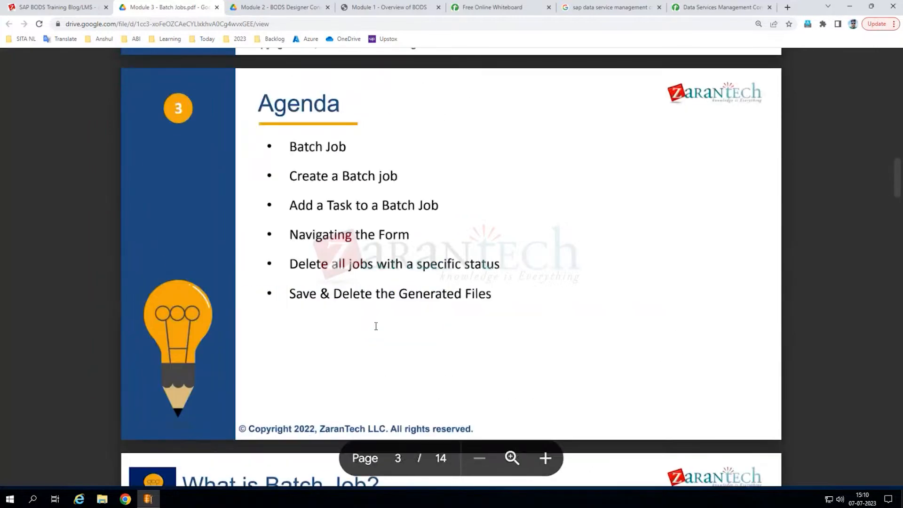
{"action": "scroll", "coordinate": [413, 262], "scroll_direction": "up", "scroll_amount": 2}
{"action": "scroll", "coordinate": [386, 254], "scroll_direction": "down", "scroll_amount": 2}
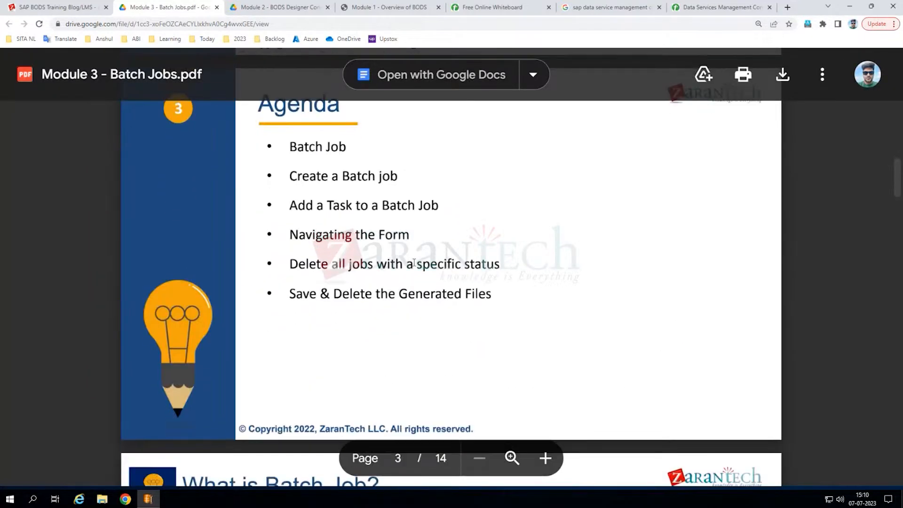
{"action": "scroll", "coordinate": [339, 251], "scroll_direction": "up", "scroll_amount": 1}
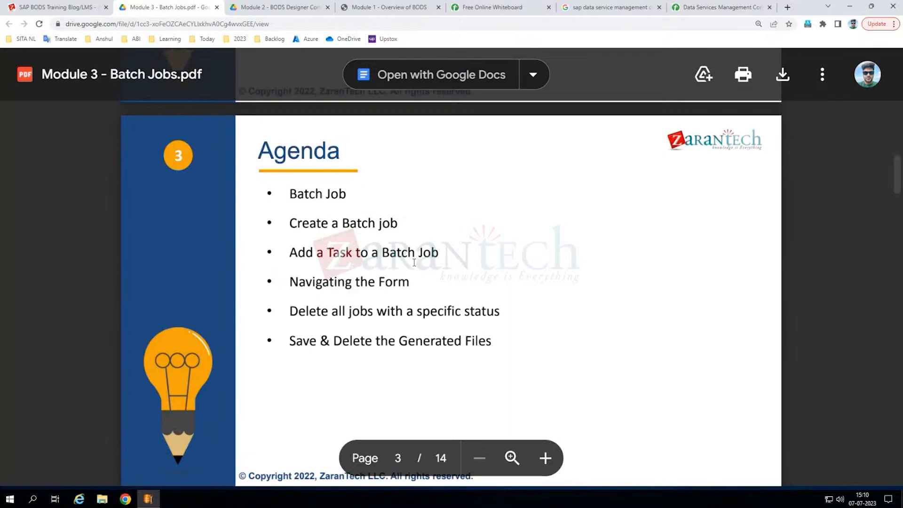
- Close the Module 1 - Overview of BODS tab, leaving the Free Online Whiteboard showing
{"action": "left_click", "coordinate": [384, 10]}
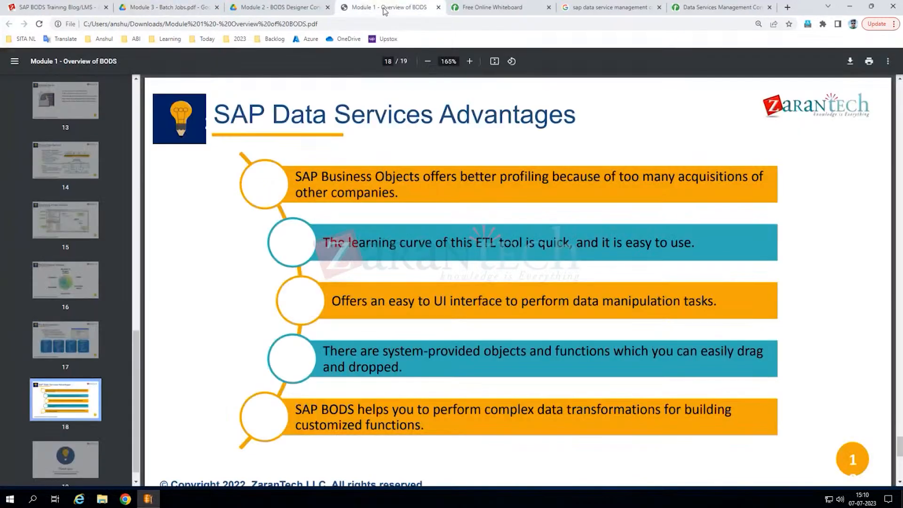
{"action": "left_click", "coordinate": [268, 8]}
{"action": "left_click", "coordinate": [368, 7]}
{"action": "left_click", "coordinate": [439, 7]}
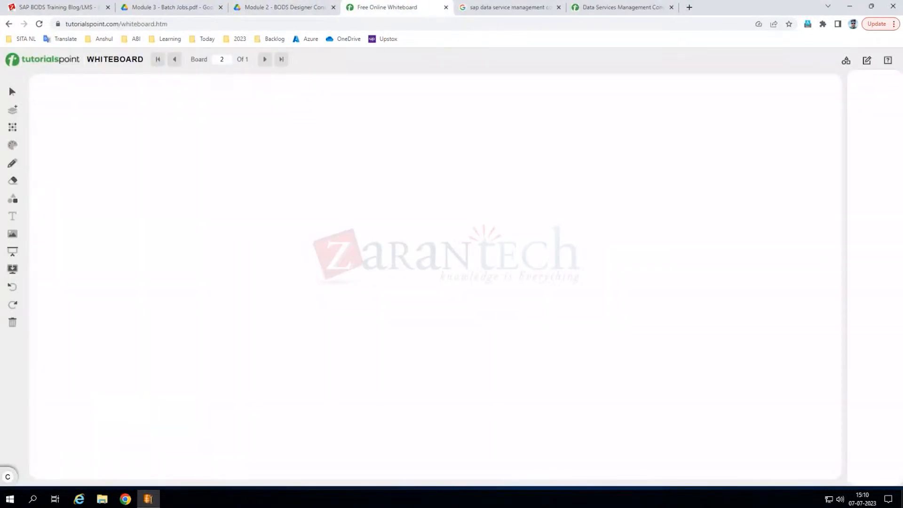
{"action": "key", "text": "alt+Tab"}
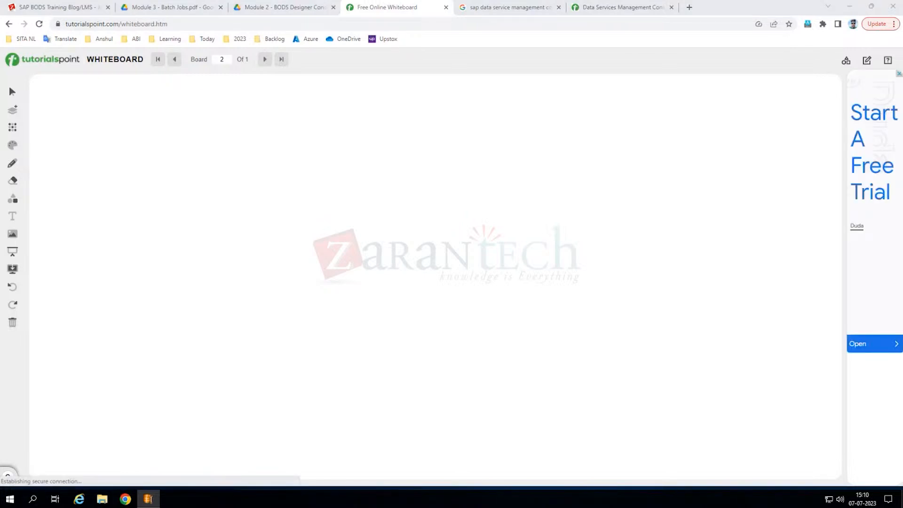
- Return to the remote desktop to view the Repository Manager's creation log
{"action": "key", "text": "alt+Tab"}
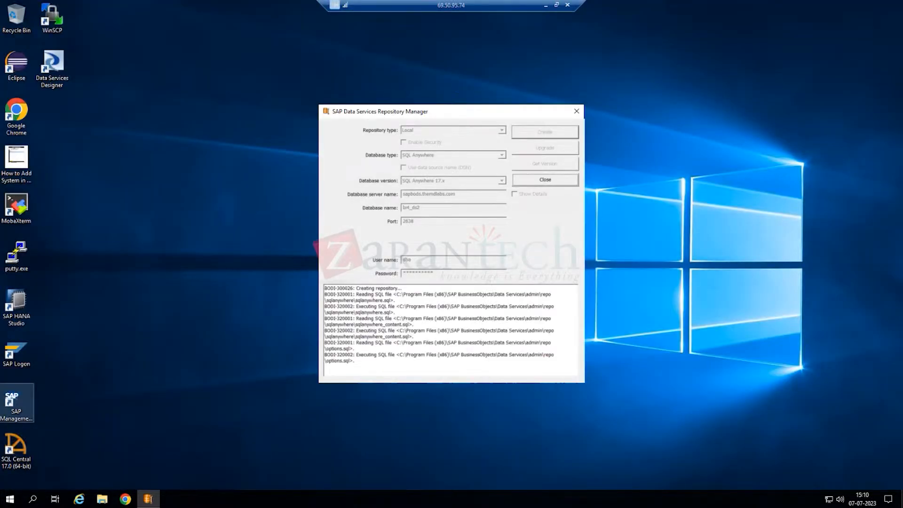
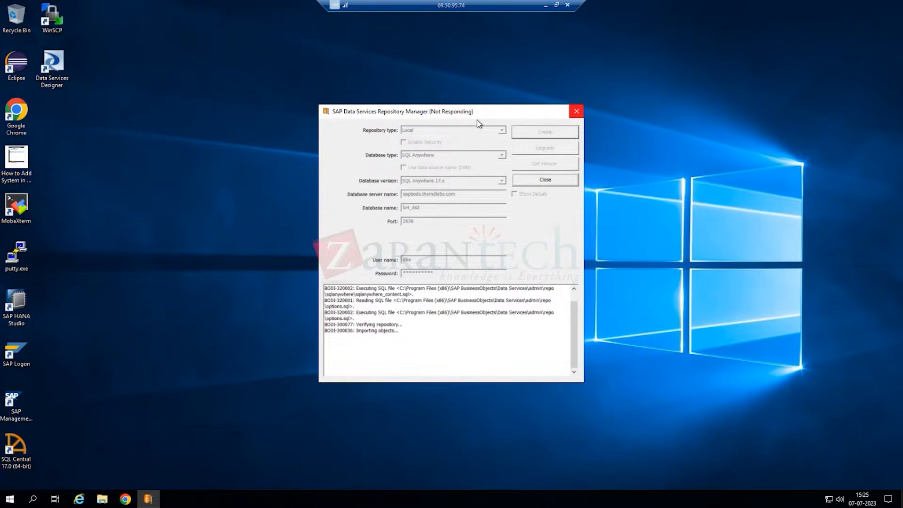
- Create the local SQL Anywhere 17.x repository in database bi4_ds2 on port 2638
{"action": "left_click", "coordinate": [637, 250]}
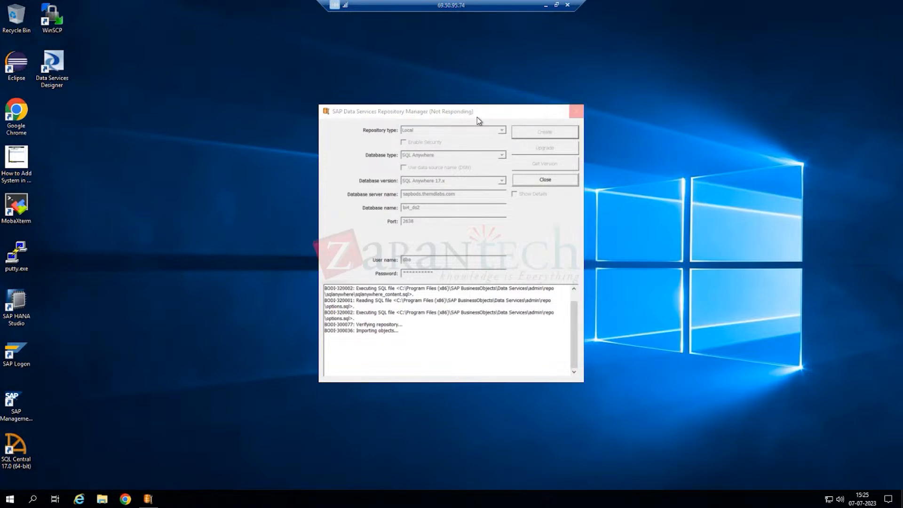
{"action": "left_click", "coordinate": [14, 499]}
{"action": "left_click", "coordinate": [391, 414]}
{"action": "double_click", "coordinate": [16, 111]}
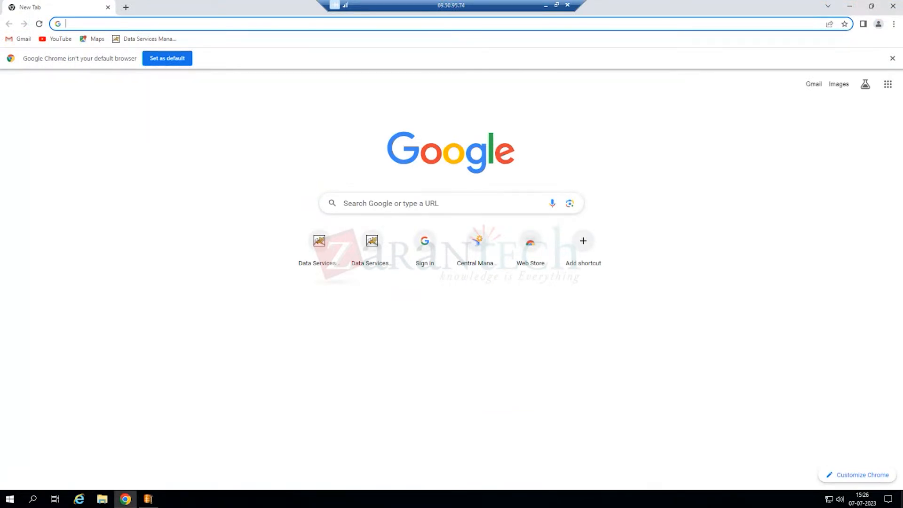
{"action": "left_click", "coordinate": [126, 24]}
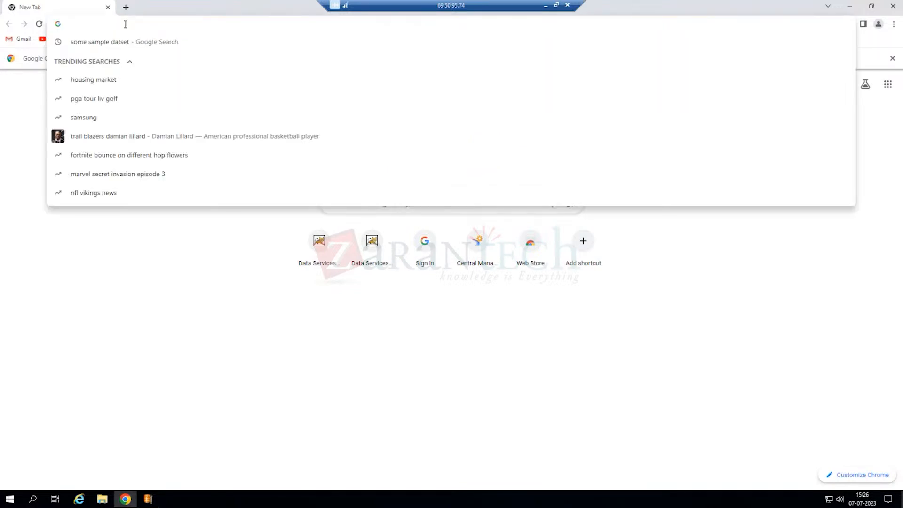
{"action": "type", "text": "http://sapbods.themdlabs.com:8080/BOE/CMC"}
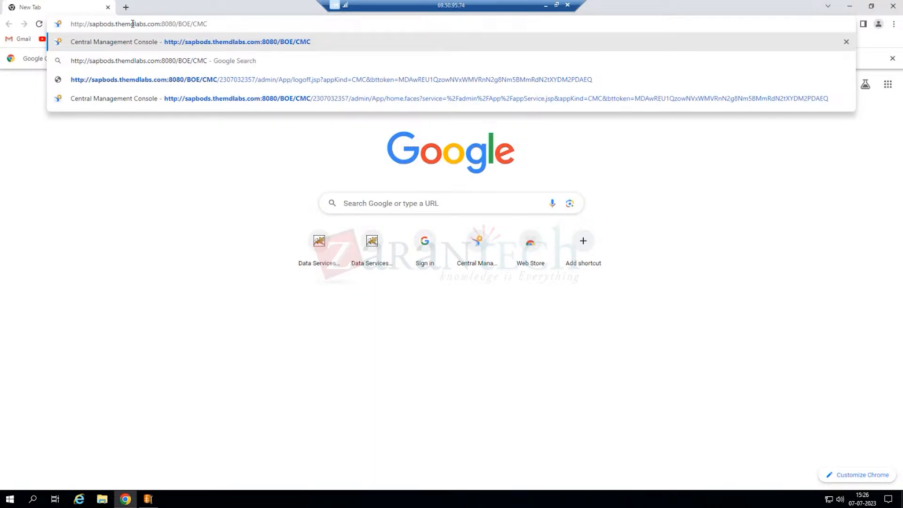
{"action": "key", "text": "Return"}
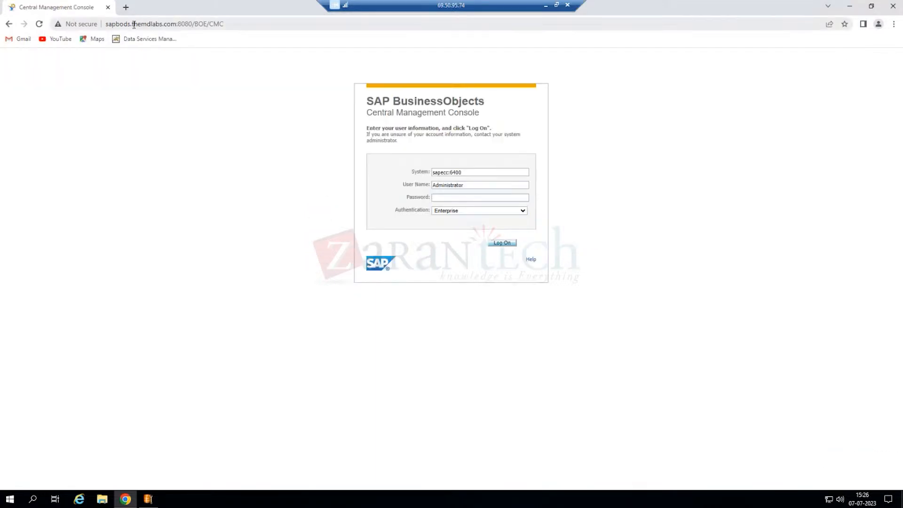
- Log on to the Central Management Console using the saved Chrome password
{"action": "left_click", "coordinate": [460, 197]}
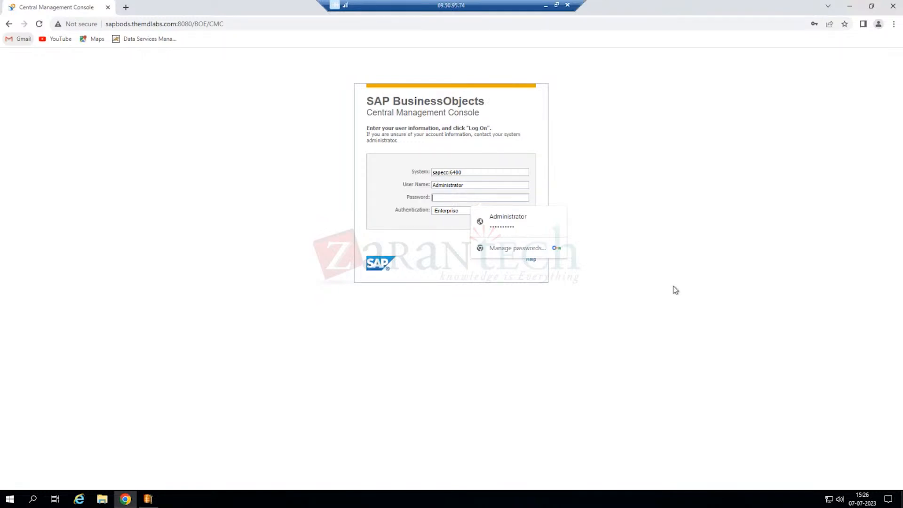
{"action": "left_click", "coordinate": [499, 223]}
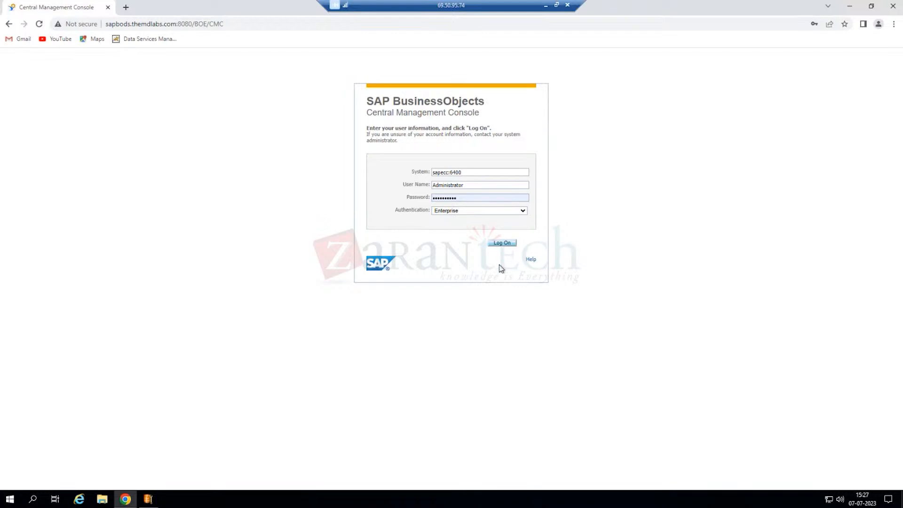
{"action": "left_click", "coordinate": [492, 242]}
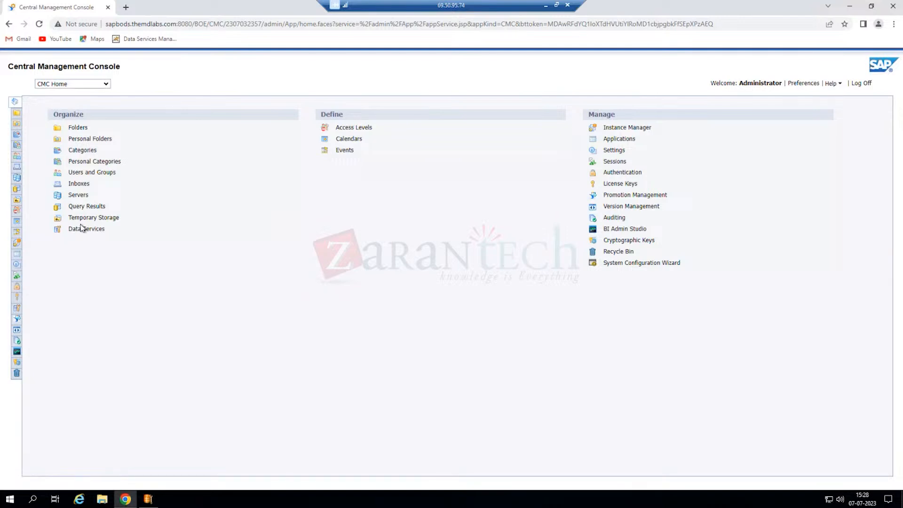
- Open the Data Services area listing the Repo_DS and Repo_DS1 repositories
{"action": "left_click", "coordinate": [85, 229]}
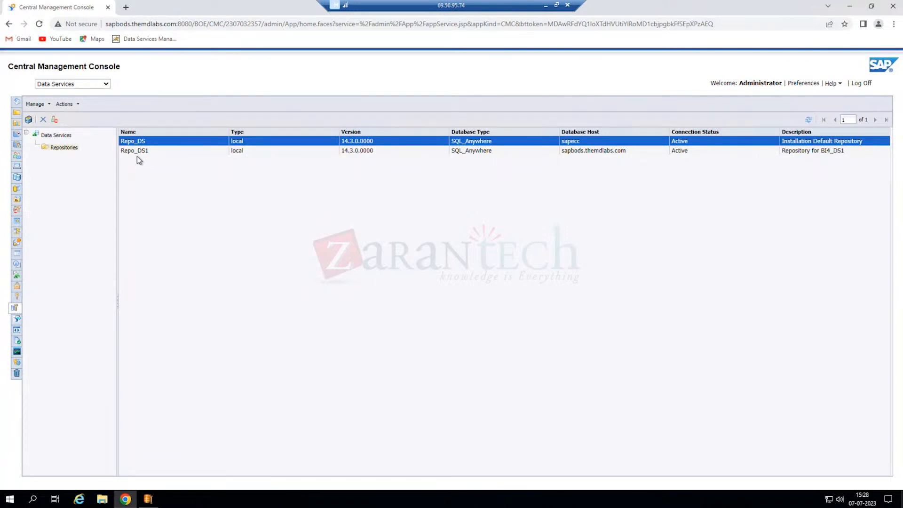
{"action": "left_click", "coordinate": [628, 151]}
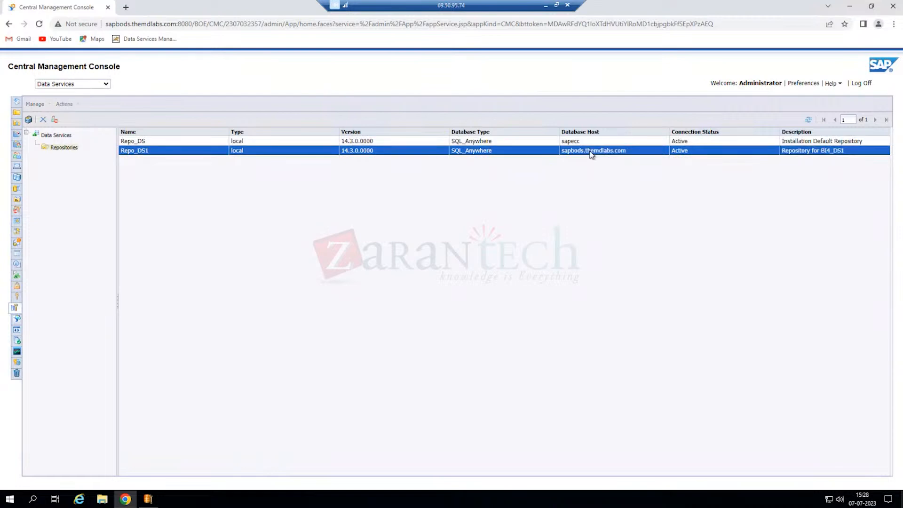
{"action": "left_click", "coordinate": [386, 221]}
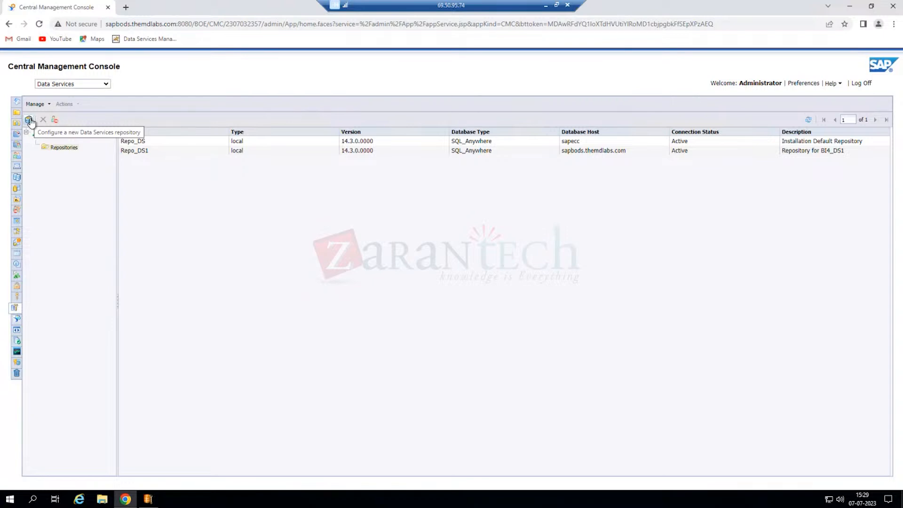
- Add a new repository named 'Repo DS2' with description 'Reportsitory for DS2'
{"action": "left_click", "coordinate": [29, 120]}
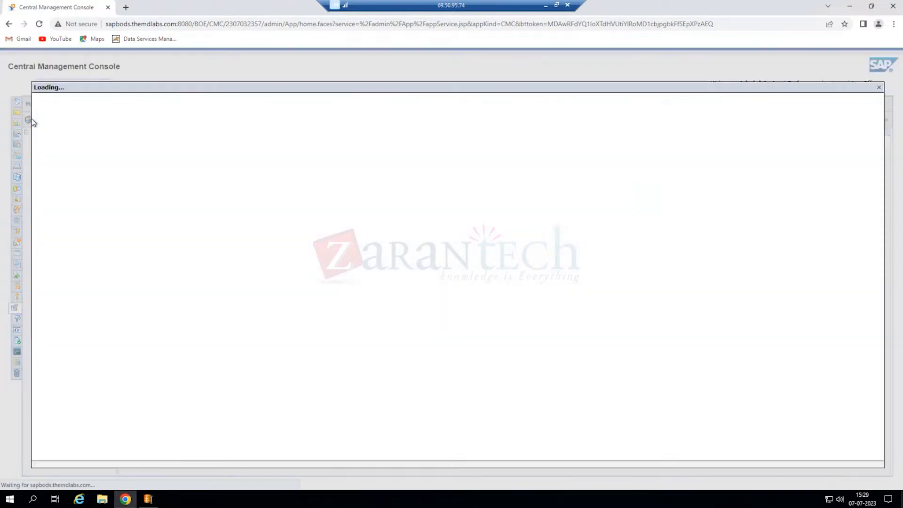
{"action": "left_click", "coordinate": [191, 112]}
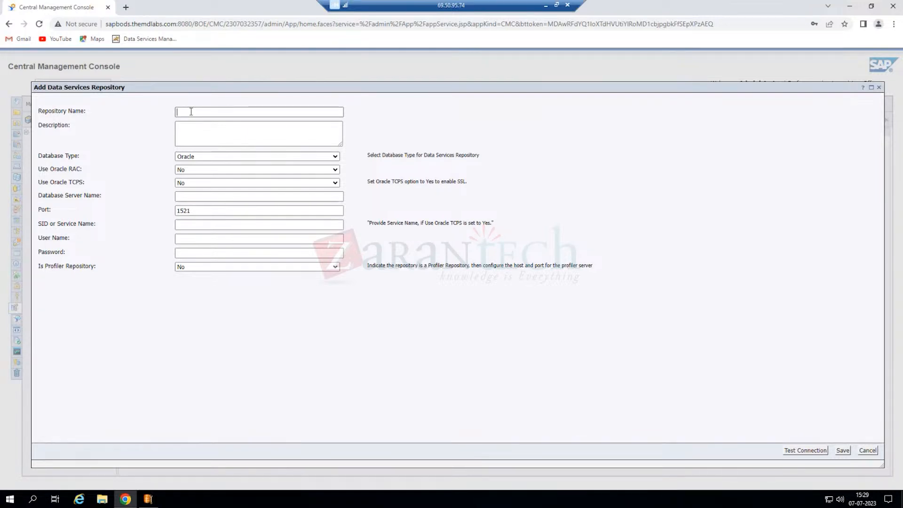
{"action": "type", "text": "Repo_ DS2"}
{"action": "left_click", "coordinate": [222, 131]}
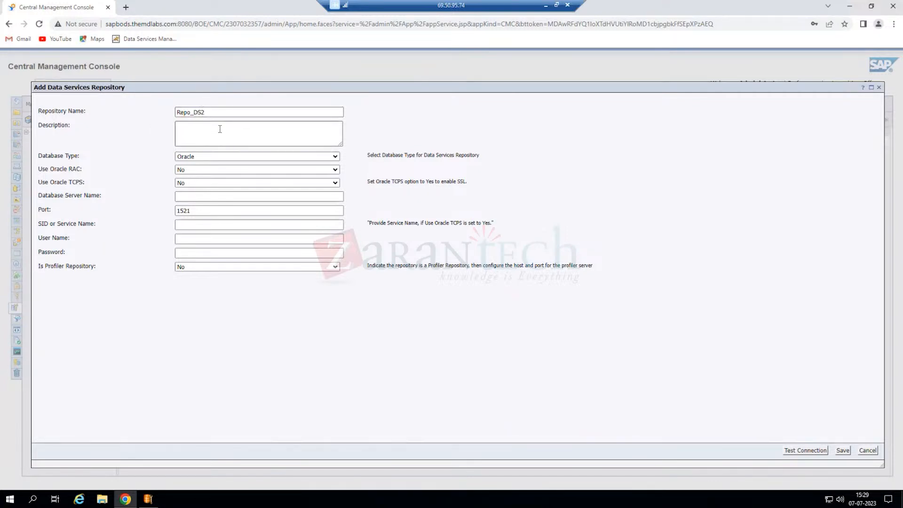
{"action": "type", "text": "Report"}
{"action": "type", "text": "sitory "}
{"action": "type", "text": "for DS2"}
- Set the database type to SQL Anywhere and the server name to sapbods.themdlabs.com
{"action": "left_click", "coordinate": [201, 160]}
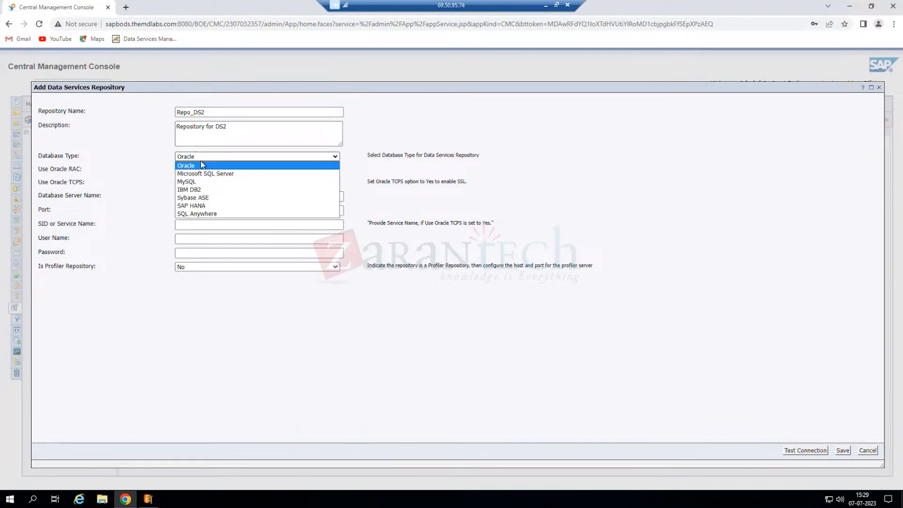
{"action": "left_click", "coordinate": [209, 214]}
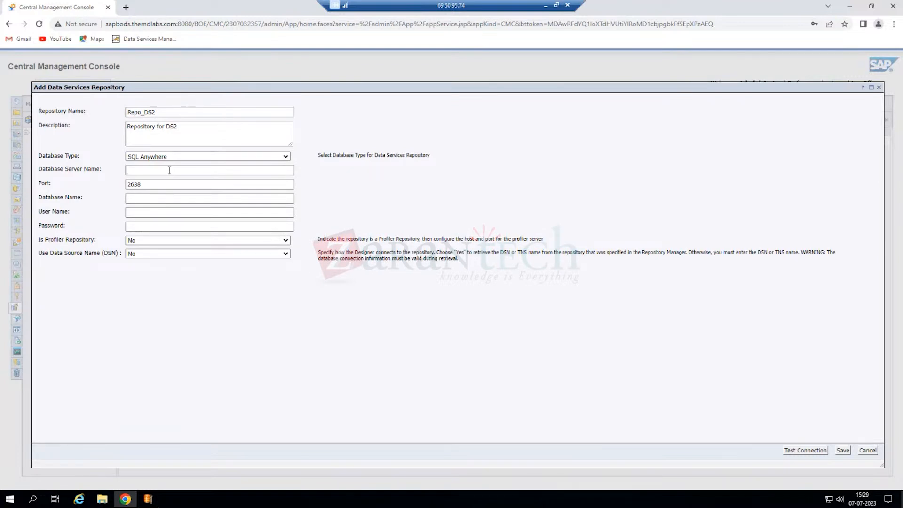
{"action": "type", "text": "http://sapbods.themdlabs.com:8080/BOE/CMC"}
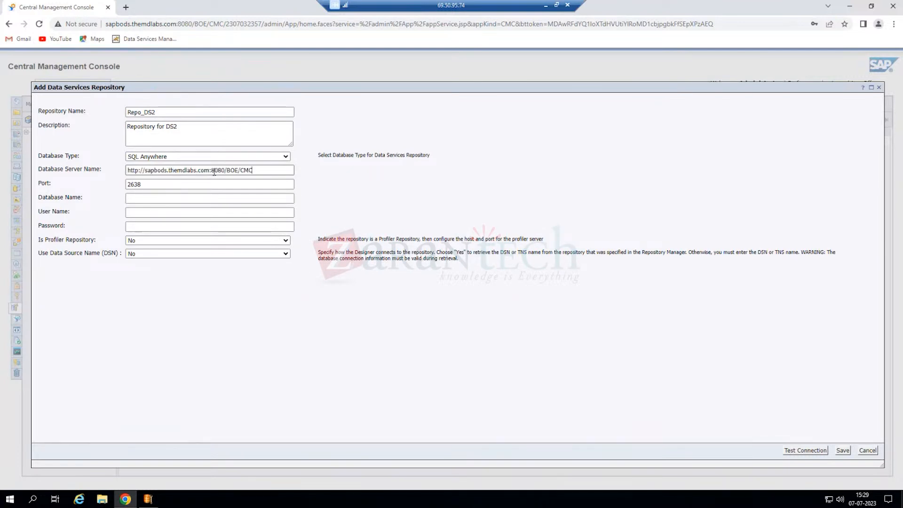
{"action": "left_click_drag", "start_coordinate": [209, 171], "coordinate": [286, 172]}
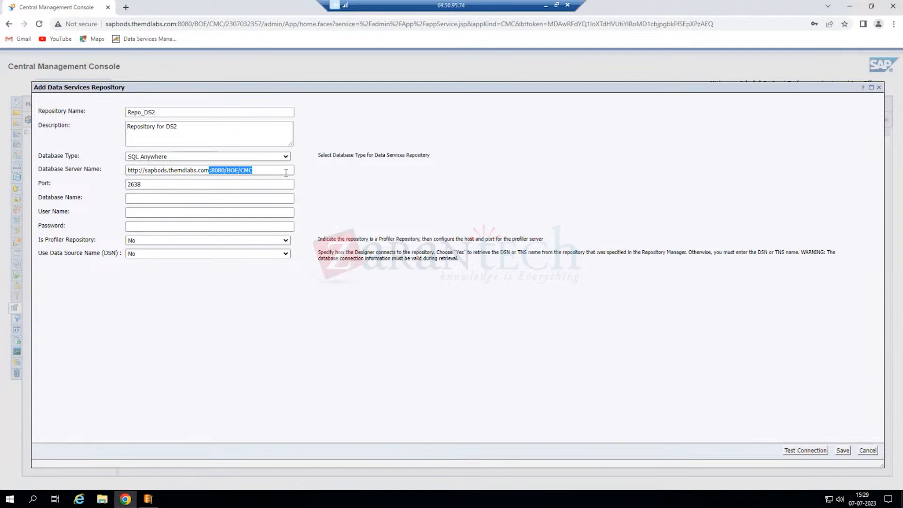
{"action": "key", "text": "BackSpace"}
{"action": "left_click", "coordinate": [144, 170]}
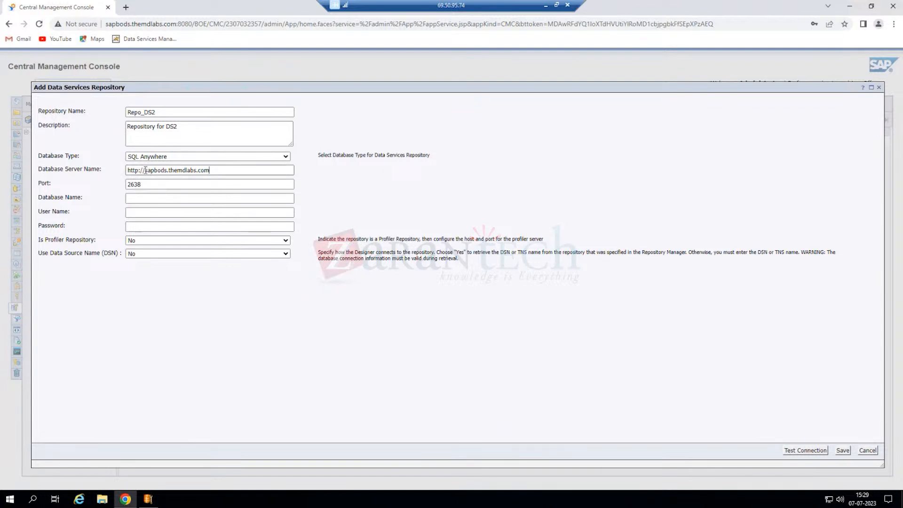
{"action": "left_click", "coordinate": [126, 171], "text": "shift"}
{"action": "key", "text": "BackSpace"}
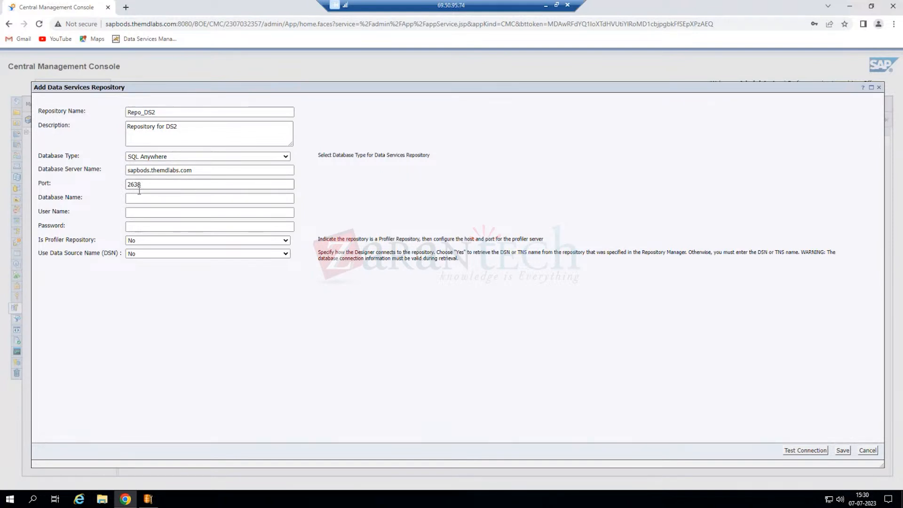
- Enter database bi4_ds2, user dba and the database password
{"action": "left_click", "coordinate": [155, 198]}
{"action": "type", "text": "bi4_ds2"}
{"action": "left_click", "coordinate": [154, 212]}
{"action": "type", "text": "dba"}
{"action": "key", "text": "Tab"}
{"action": "type", "text": "sapbods123"}
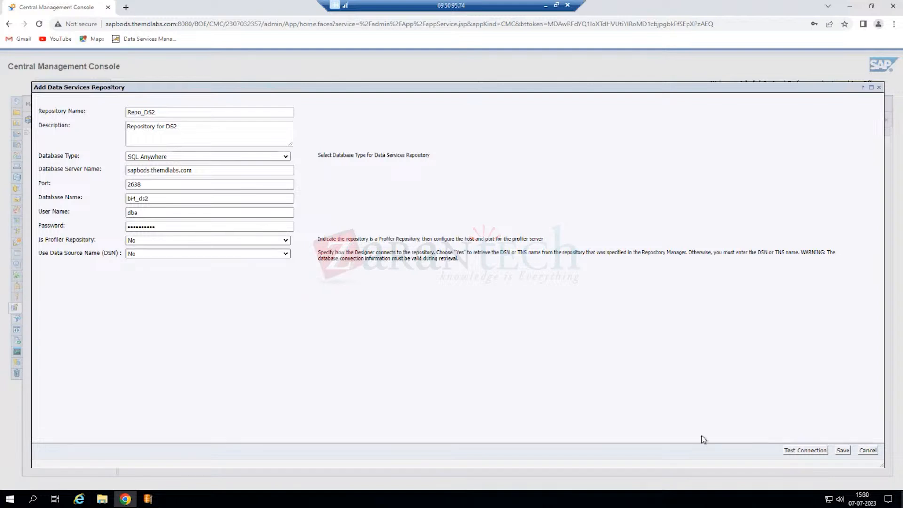
- Test the Repo_DS2 connection successfully and save the repository
{"action": "left_click", "coordinate": [797, 452]}
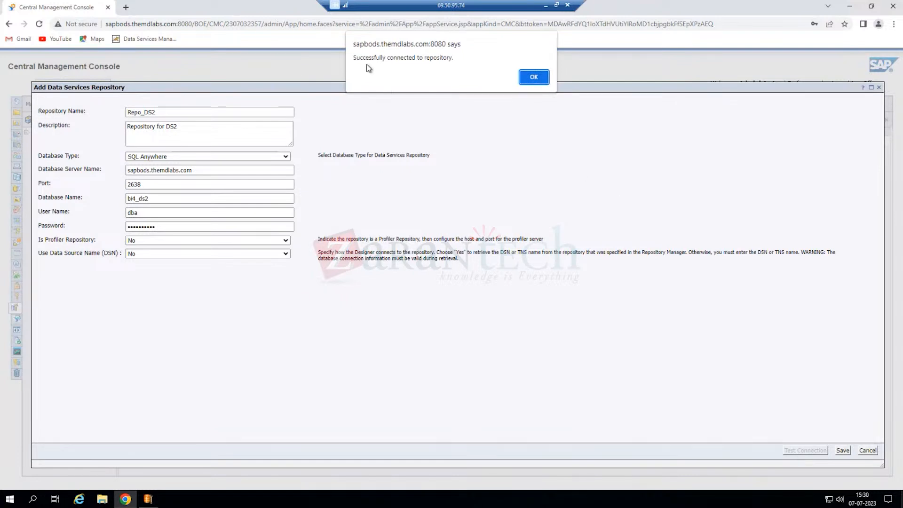
{"action": "left_click", "coordinate": [535, 77]}
{"action": "left_click", "coordinate": [843, 452]}
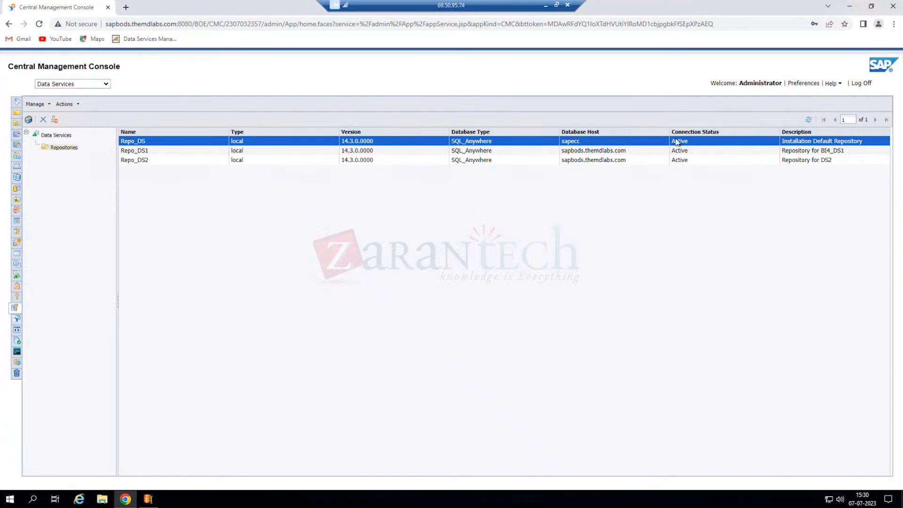
- Refresh the repositories list so Repo_DS3 appears with the other three
{"action": "left_click", "coordinate": [810, 122]}
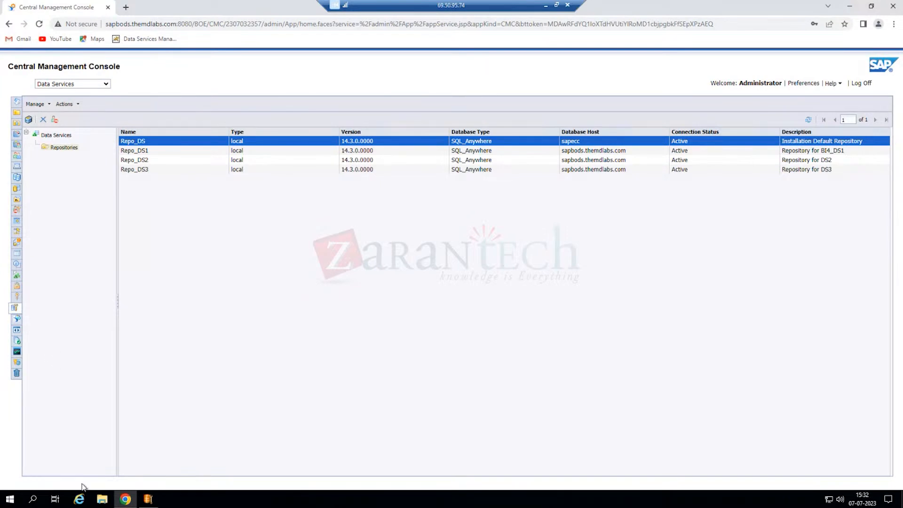
- Launch Data Services Designer from the SAP Data Services 4.3 Start menu group
{"action": "left_click", "coordinate": [14, 500]}
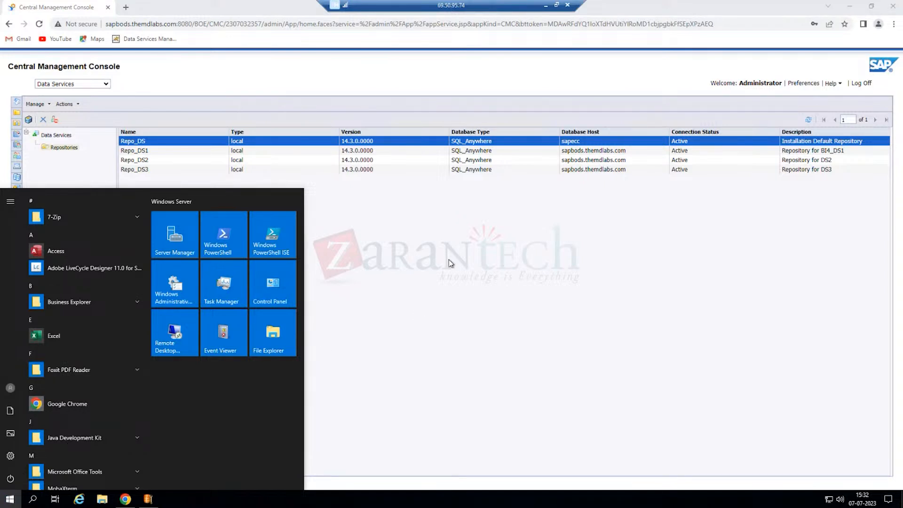
{"action": "scroll", "coordinate": [102, 371], "scroll_direction": "down", "scroll_amount": 4}
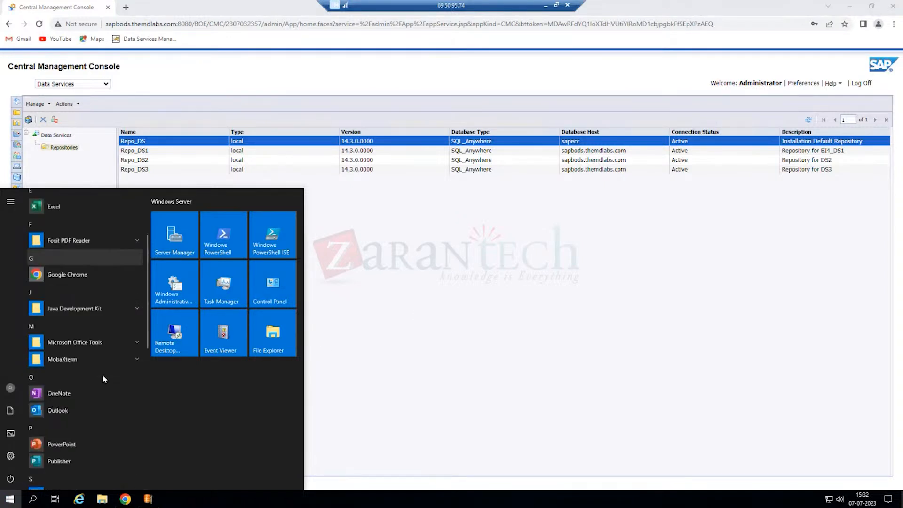
{"action": "scroll", "coordinate": [106, 387], "scroll_direction": "down", "scroll_amount": 3}
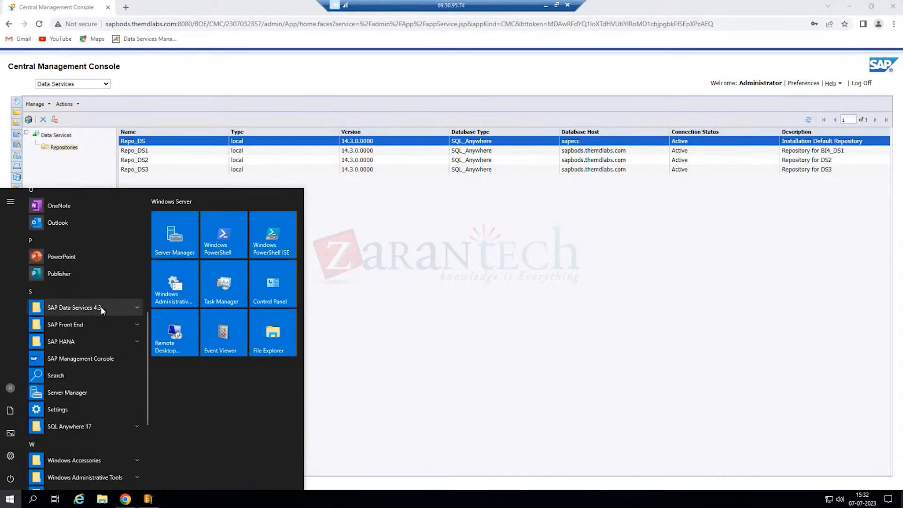
{"action": "left_click", "coordinate": [101, 307]}
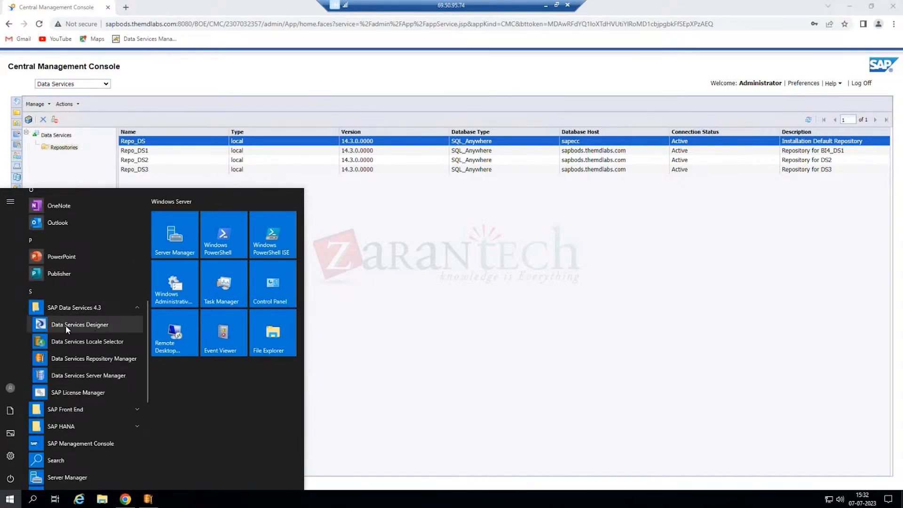
{"action": "left_click", "coordinate": [80, 325]}
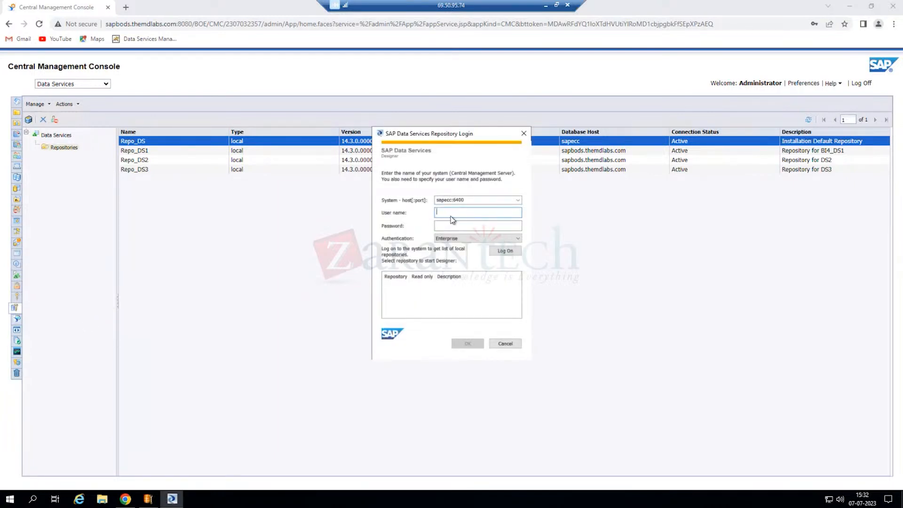
- Log on to Designer as administrator, then bring Repository Manager back to front
{"action": "type", "text": "administrator"}
{"action": "key", "text": "Tab"}
{"action": "type", "text": "**********"}
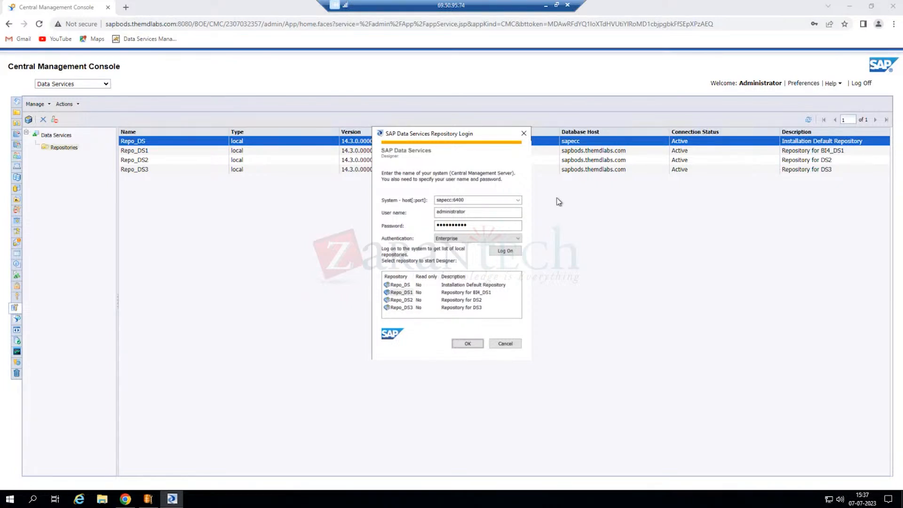
{"action": "left_click", "coordinate": [148, 501]}
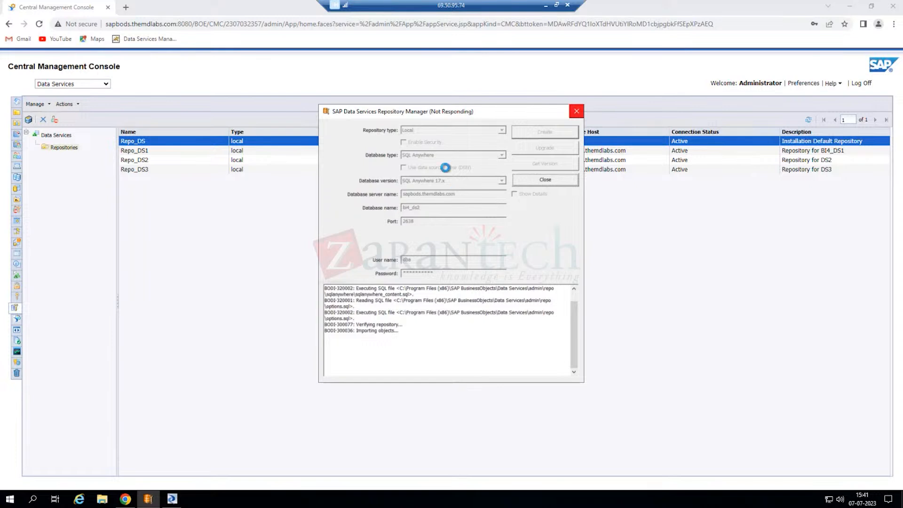
- Launch Data Services Repository Manager from the SAP Data Services 4.3 Start menu group
{"action": "left_click", "coordinate": [10, 498]}
{"action": "scroll", "coordinate": [94, 414], "scroll_direction": "down", "scroll_amount": 3}
{"action": "scroll", "coordinate": [94, 414], "scroll_direction": "down", "scroll_amount": 2}
{"action": "left_click", "coordinate": [108, 398]}
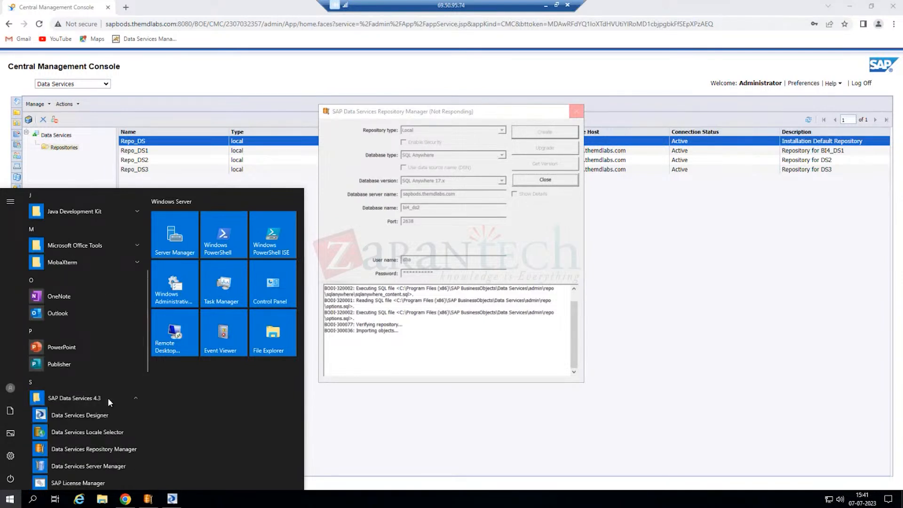
{"action": "left_click", "coordinate": [95, 448]}
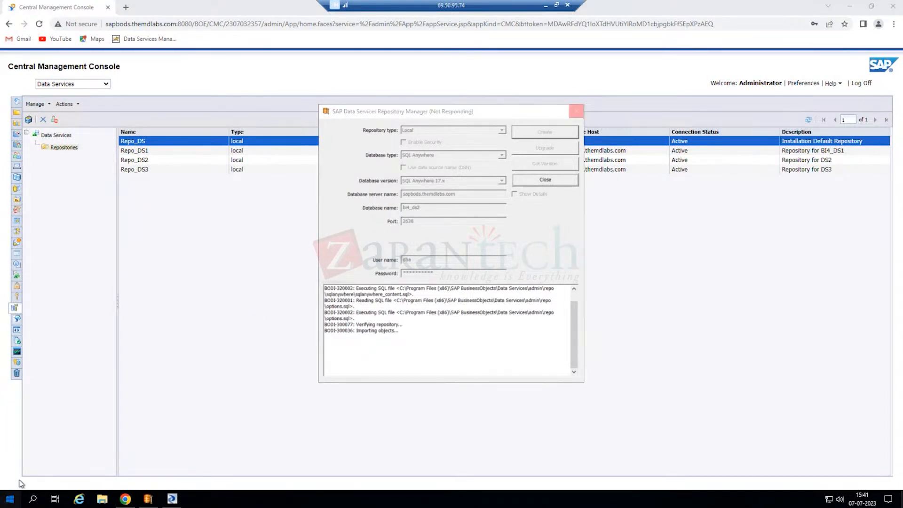
- Launch Data Services Server Manager to show the JobServer_1 job server
{"action": "left_click", "coordinate": [9, 499]}
{"action": "scroll", "coordinate": [87, 410], "scroll_direction": "down", "scroll_amount": 5}
{"action": "scroll", "coordinate": [92, 417], "scroll_direction": "down", "scroll_amount": 2}
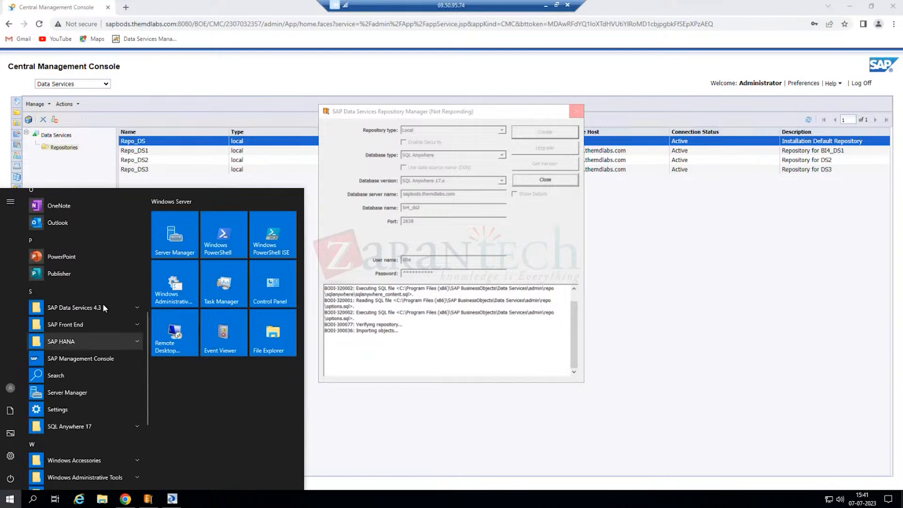
{"action": "left_click", "coordinate": [103, 305]}
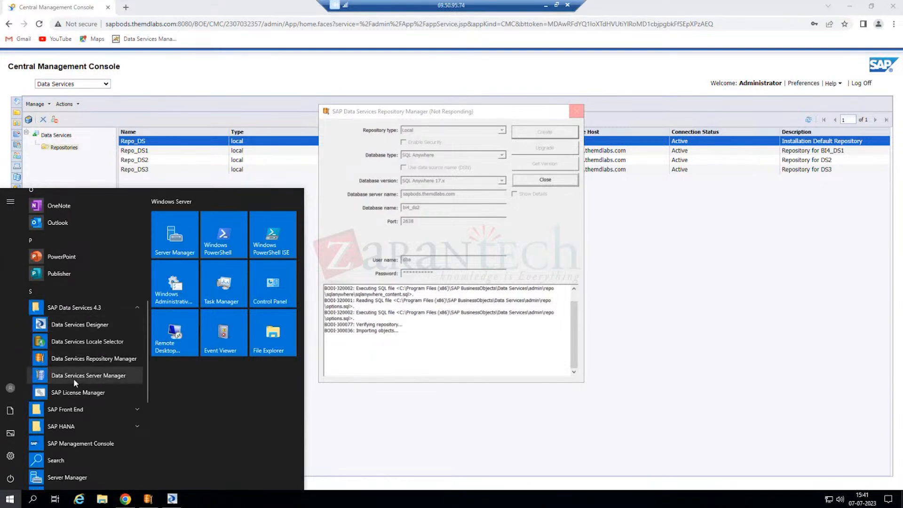
{"action": "left_click", "coordinate": [117, 377]}
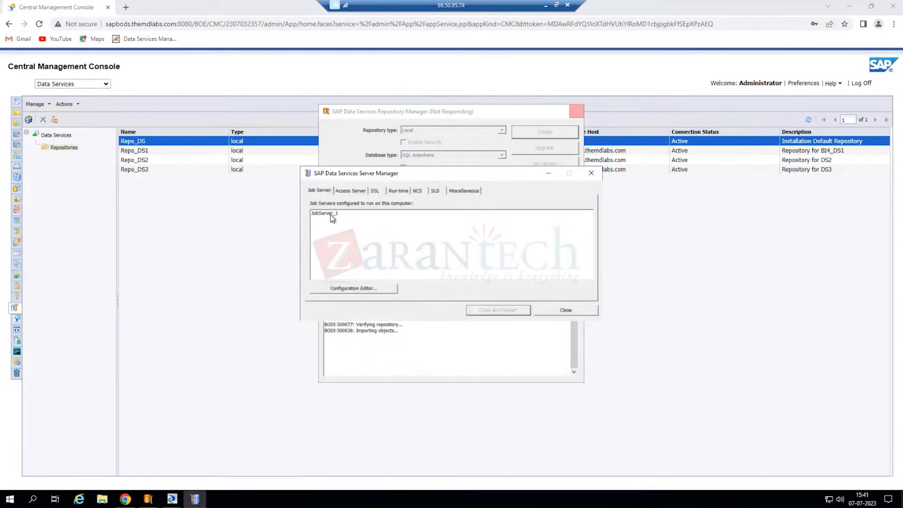
- Inspect JobServer_1's settings (port 3500) in the Configuration Editor
{"action": "left_click", "coordinate": [346, 290]}
{"action": "left_click", "coordinate": [387, 190]}
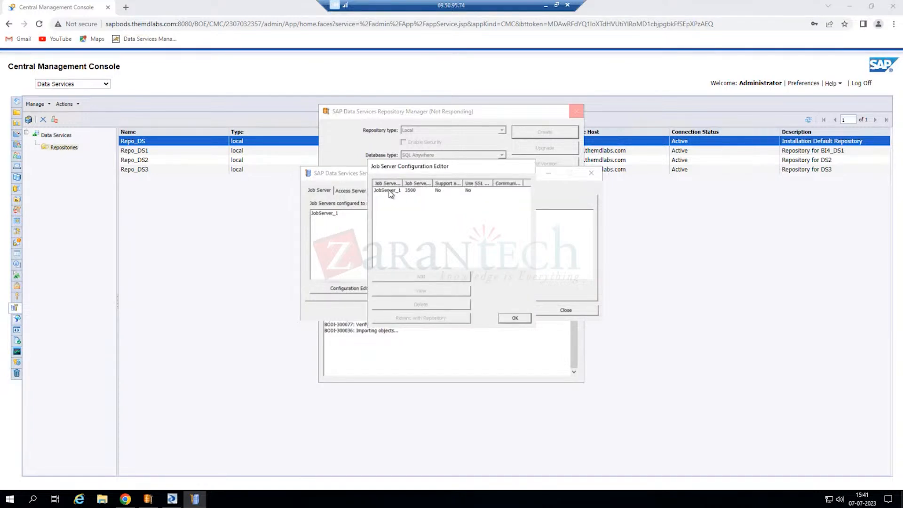
{"action": "mouse_move", "coordinate": [433, 507]}
- Close the job server configuration unchanged, exit Server Manager, then close the frozen Repository Manager
{"action": "left_click", "coordinate": [516, 319]}
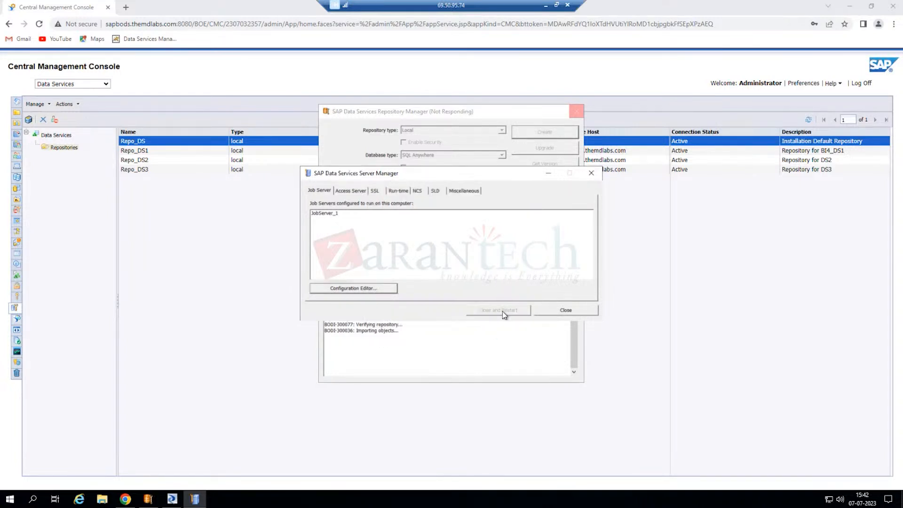
{"action": "left_click", "coordinate": [592, 174]}
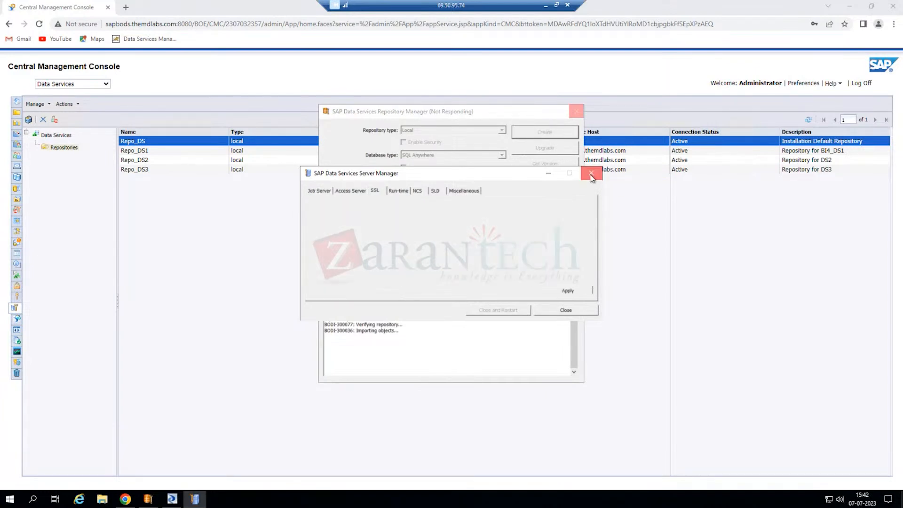
{"action": "left_click", "coordinate": [579, 113]}
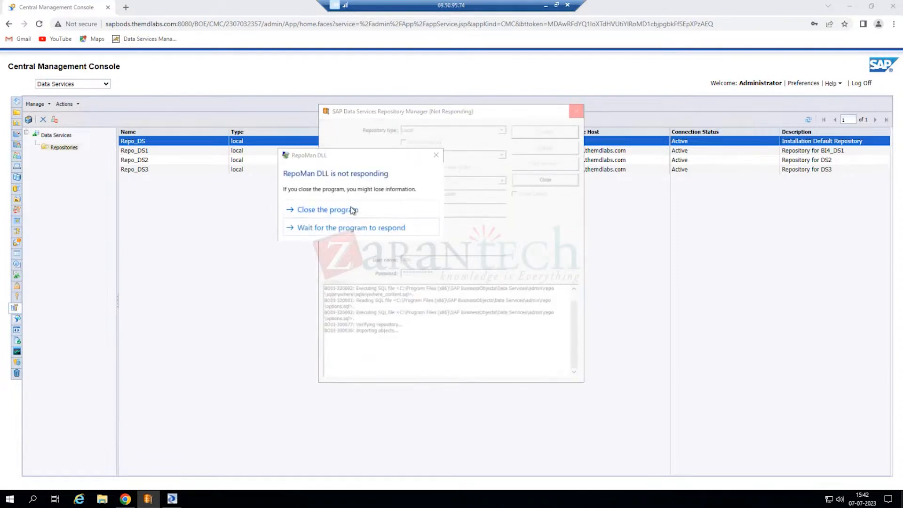
- Choose 'Close the program' in the RepoMan DLL not-responding prompt
{"action": "left_click", "coordinate": [342, 210]}
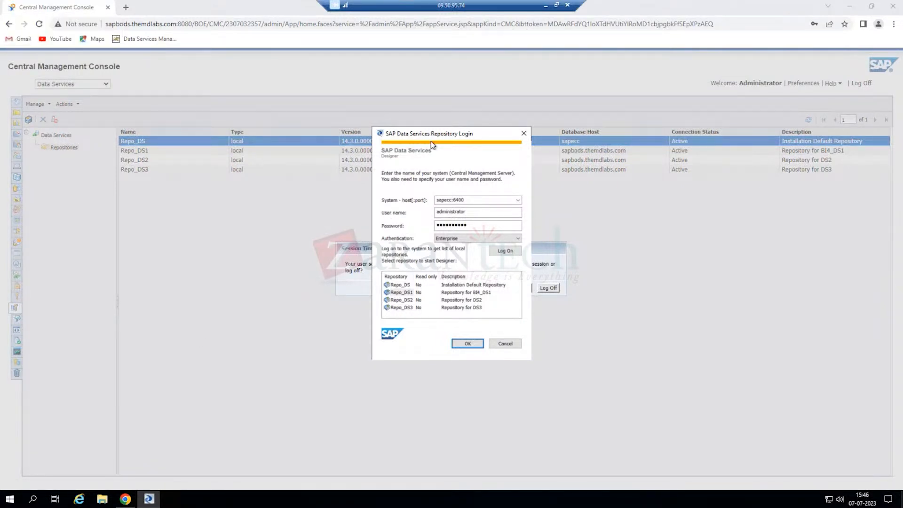
- Move the Designer login window aside to reveal the CMC session-timeout prompt behind it
{"action": "left_click_drag", "start_coordinate": [433, 137], "coordinate": [401, 137]}
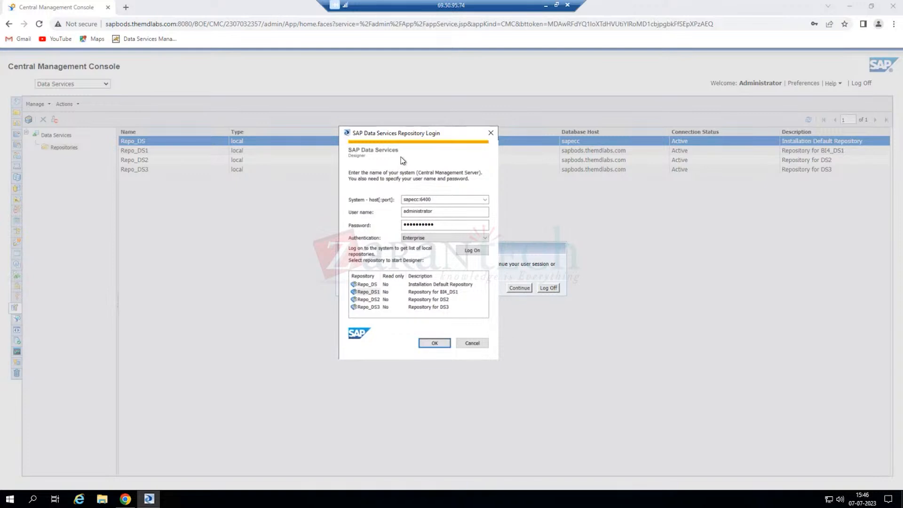
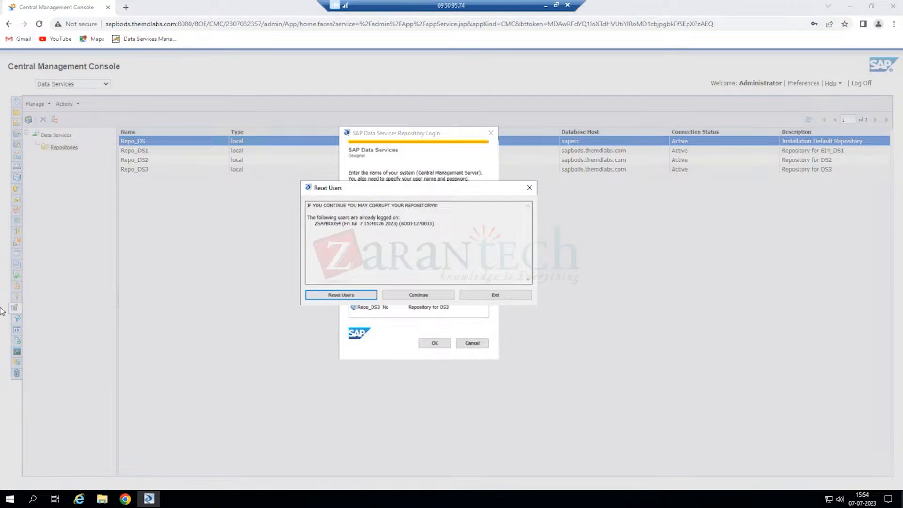
- Reset the users logged on to the repository so Designer can start
{"action": "left_click", "coordinate": [344, 295]}
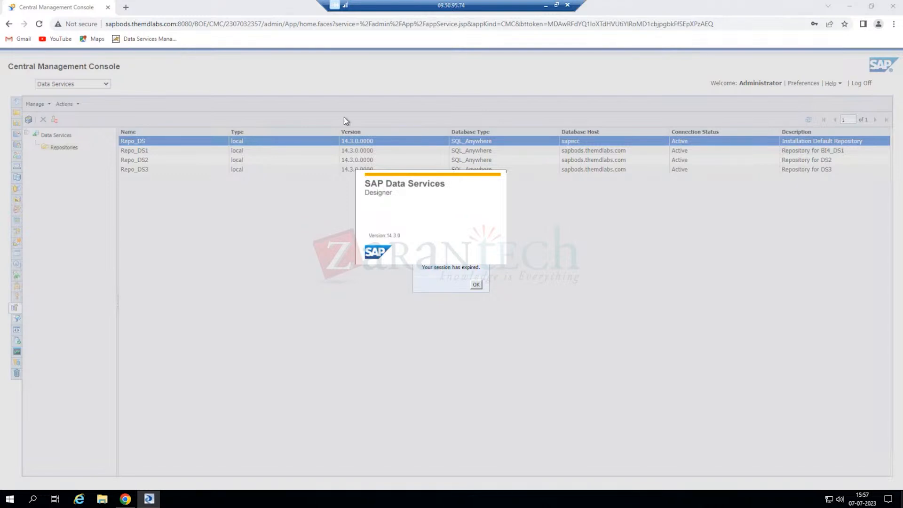
- Open wetransfer.com in a new browser tab and accept the cookies
{"action": "left_click", "coordinate": [125, 7]}
{"action": "left_click", "coordinate": [128, 23]}
{"action": "type", "text": "https://wetransfer.com/"}
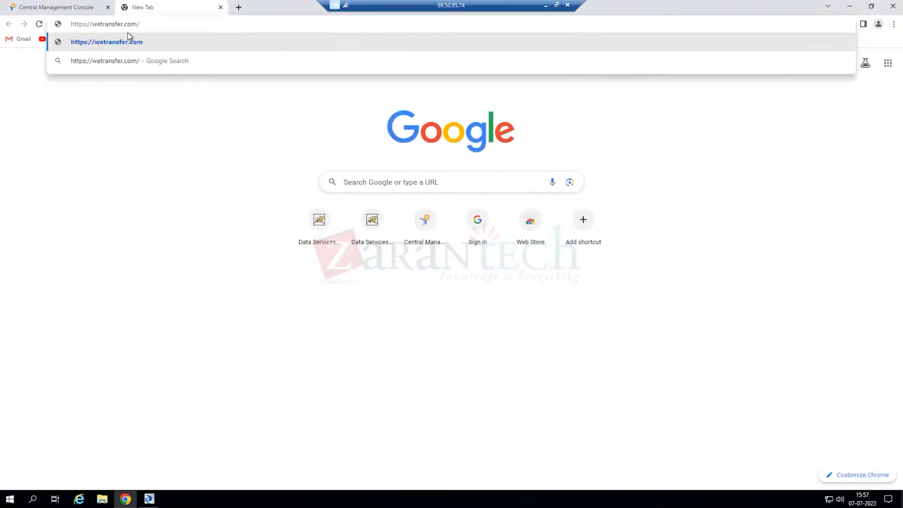
{"action": "key", "text": "Return"}
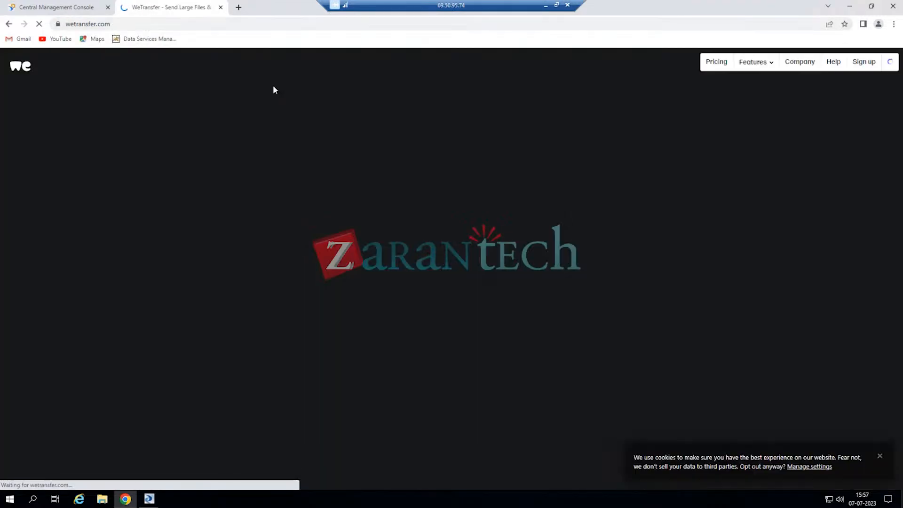
{"action": "left_click", "coordinate": [98, 351]}
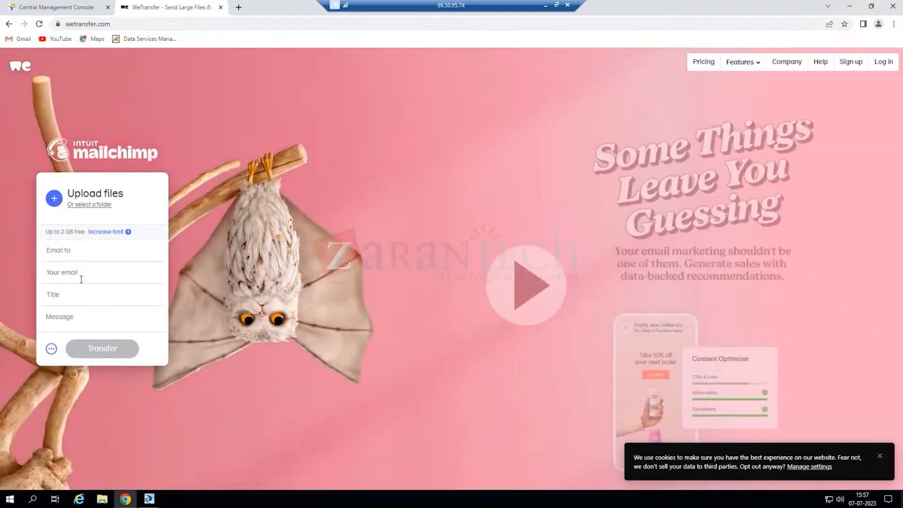
- Switch the upload form's transfer option to Get transfer link
{"action": "left_click", "coordinate": [90, 255]}
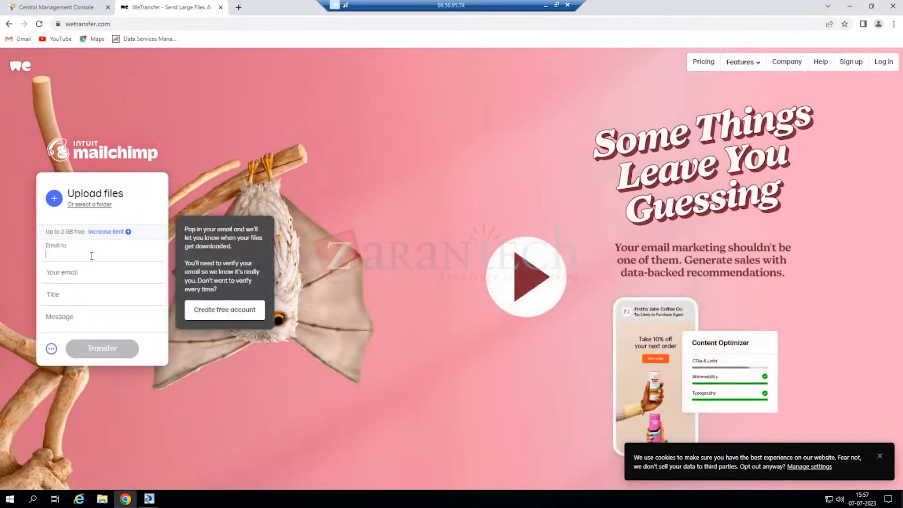
{"action": "left_click", "coordinate": [82, 298]}
{"action": "left_click", "coordinate": [86, 278]}
{"action": "left_click", "coordinate": [98, 250]}
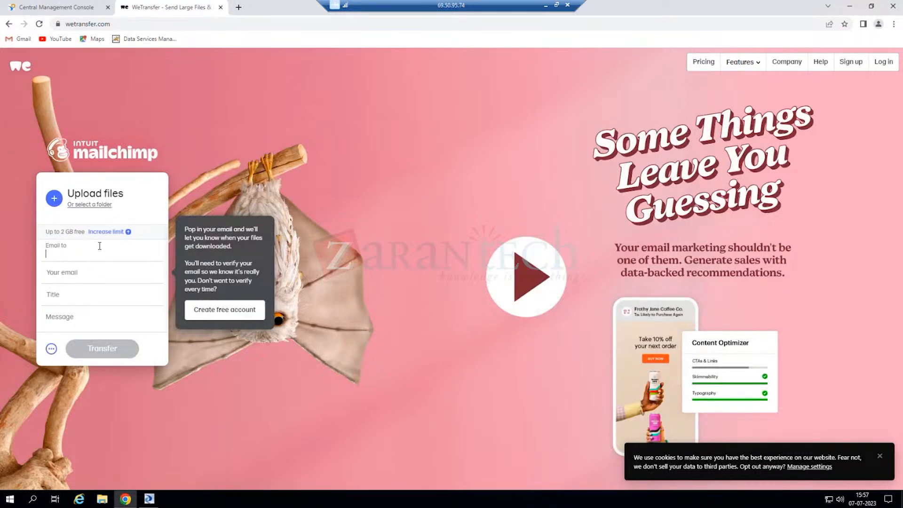
{"action": "left_click", "coordinate": [87, 319]}
{"action": "left_click", "coordinate": [52, 350]}
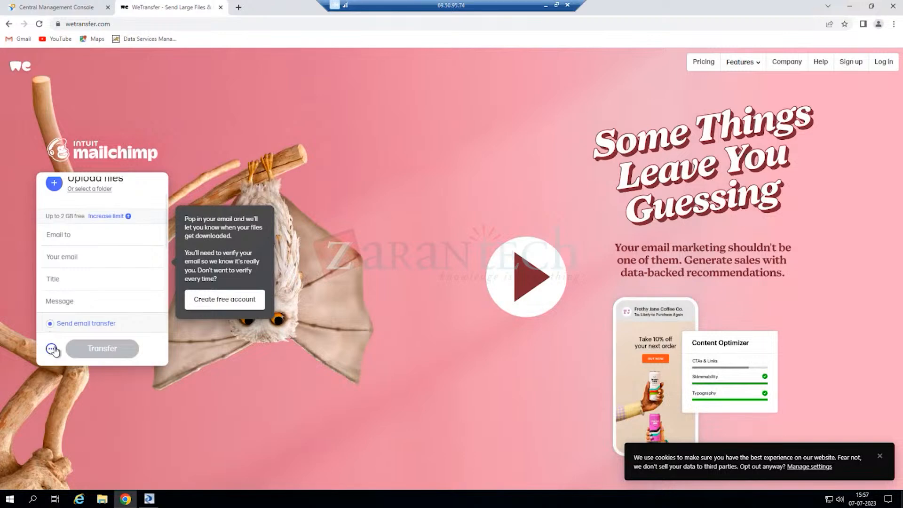
{"action": "left_click", "coordinate": [75, 267]}
{"action": "left_click", "coordinate": [187, 362]}
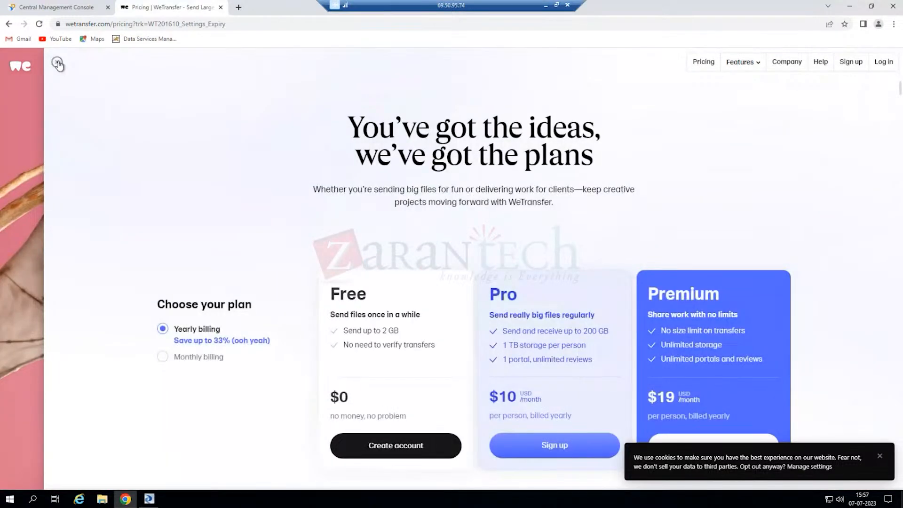
{"action": "left_click", "coordinate": [58, 63]}
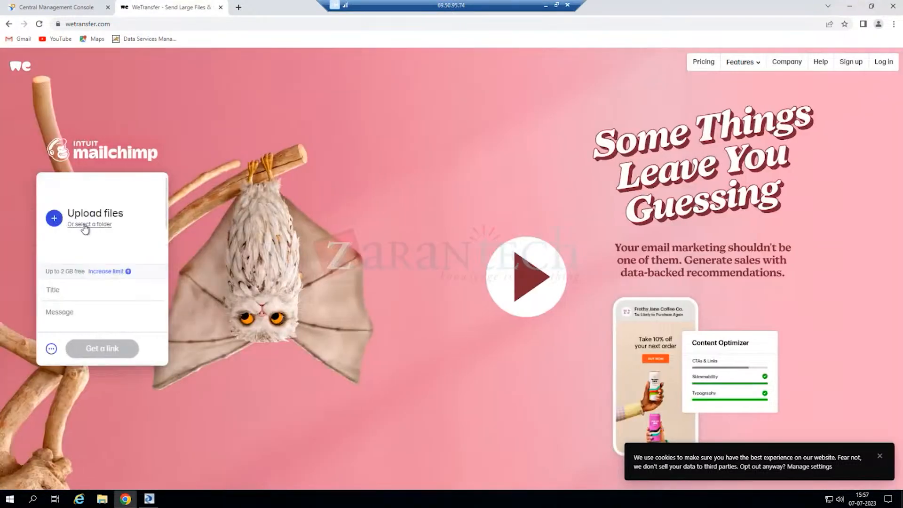
- Add train.csv from Downloads > archive to the WeTransfer upload
{"action": "left_click", "coordinate": [84, 225]}
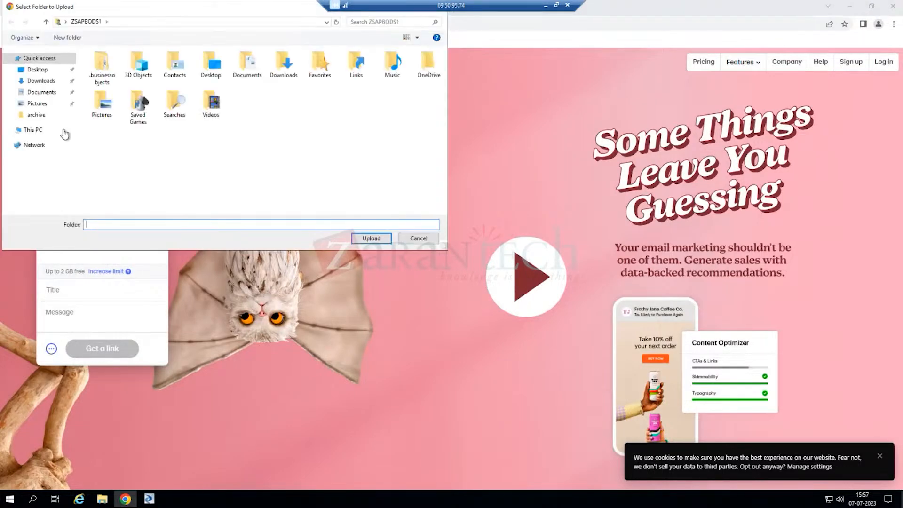
{"action": "left_click", "coordinate": [428, 238]}
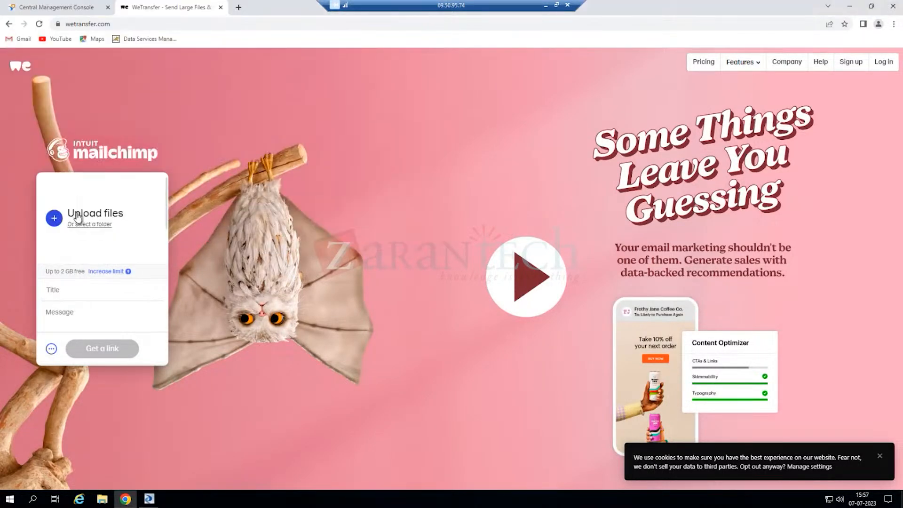
{"action": "left_click", "coordinate": [85, 210]}
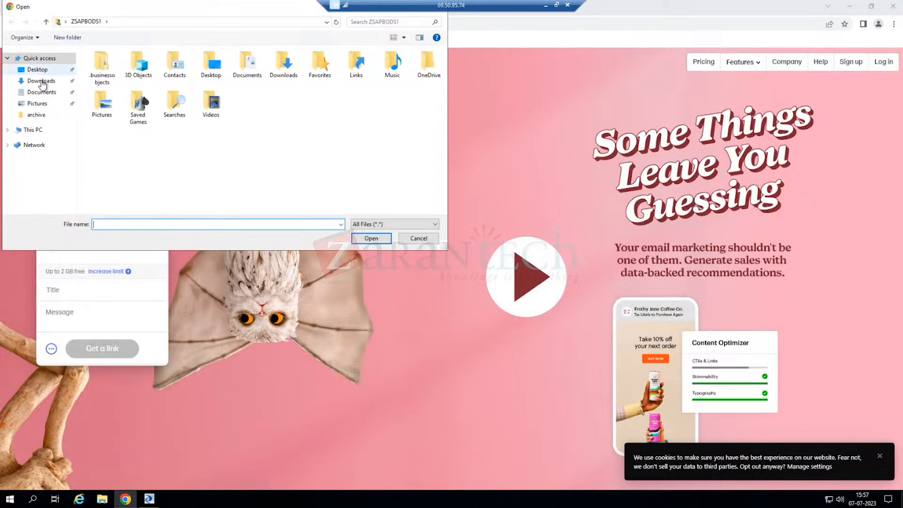
{"action": "left_click", "coordinate": [41, 81]}
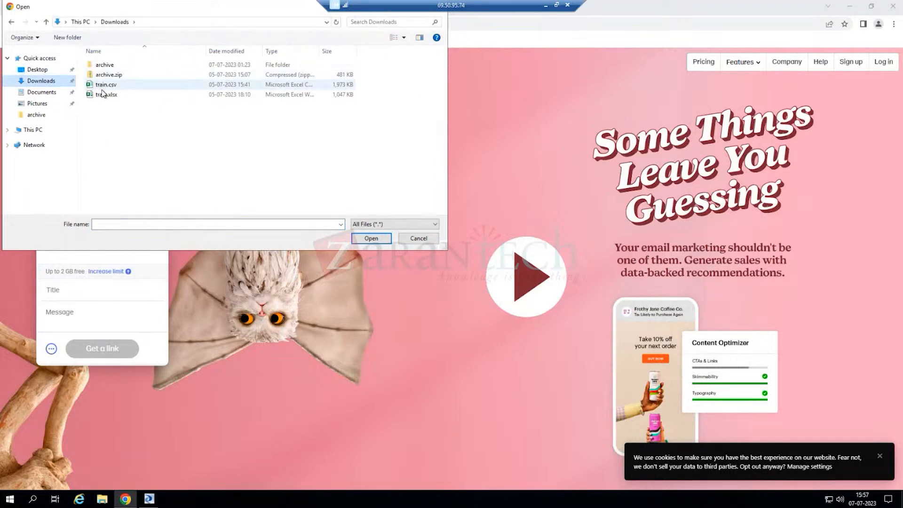
{"action": "double_click", "coordinate": [106, 66]}
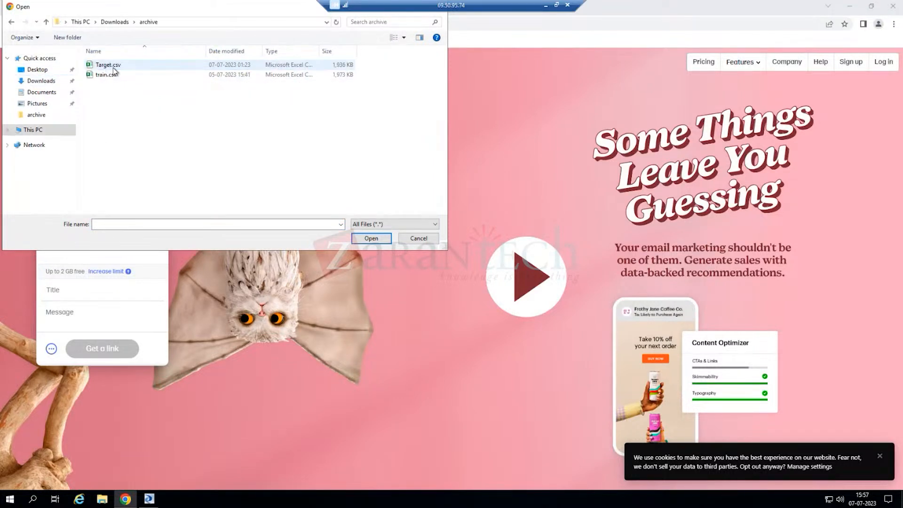
{"action": "left_click", "coordinate": [107, 65]}
{"action": "left_click", "coordinate": [106, 75]}
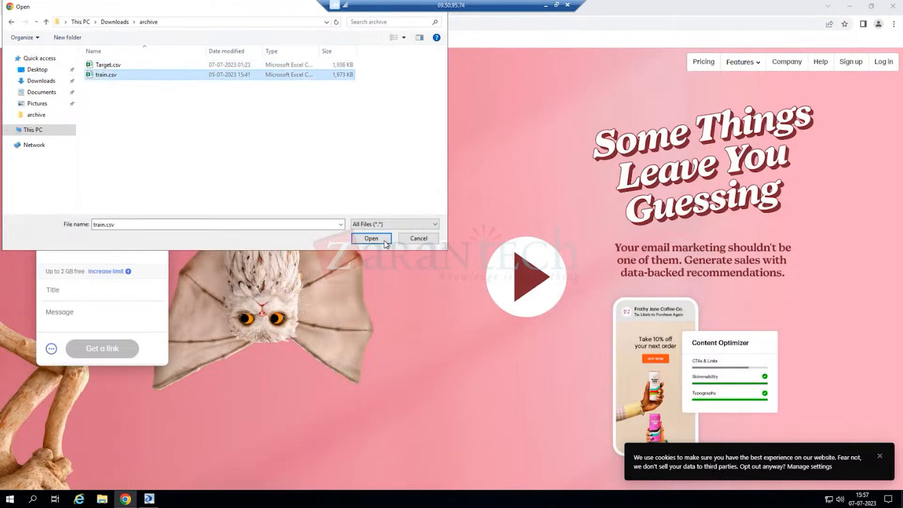
{"action": "left_click", "coordinate": [374, 239]}
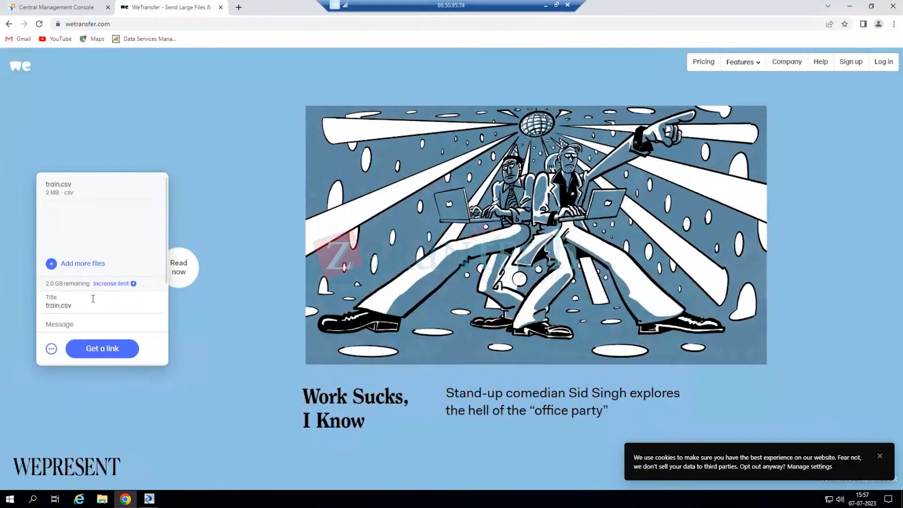
{"action": "scroll", "coordinate": [93, 287], "scroll_direction": "down", "scroll_amount": 1}
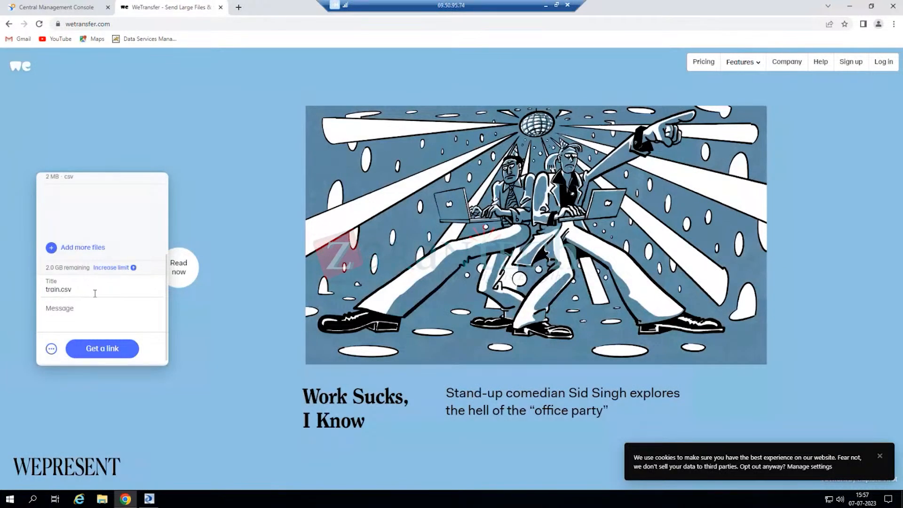
- Upload train.csv, copy its download link, and close the WeTransfer tab
{"action": "left_click", "coordinate": [105, 355]}
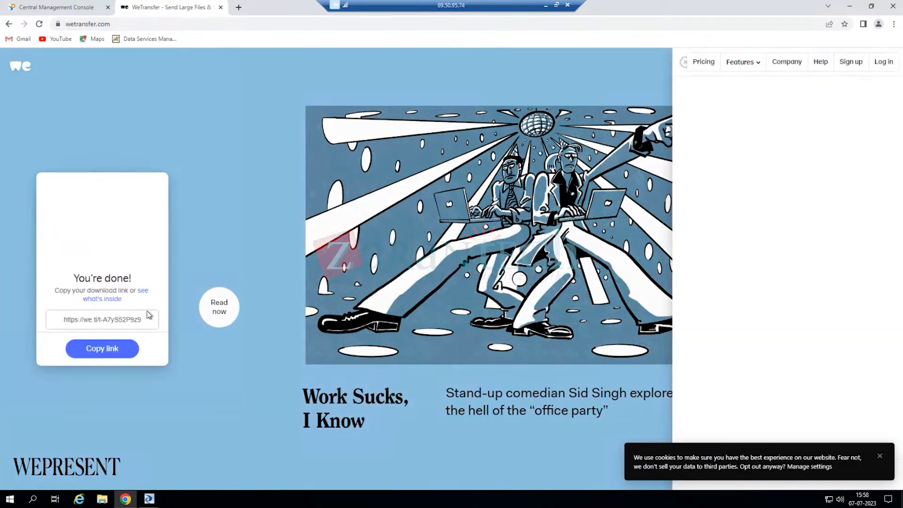
{"action": "left_click", "coordinate": [110, 352]}
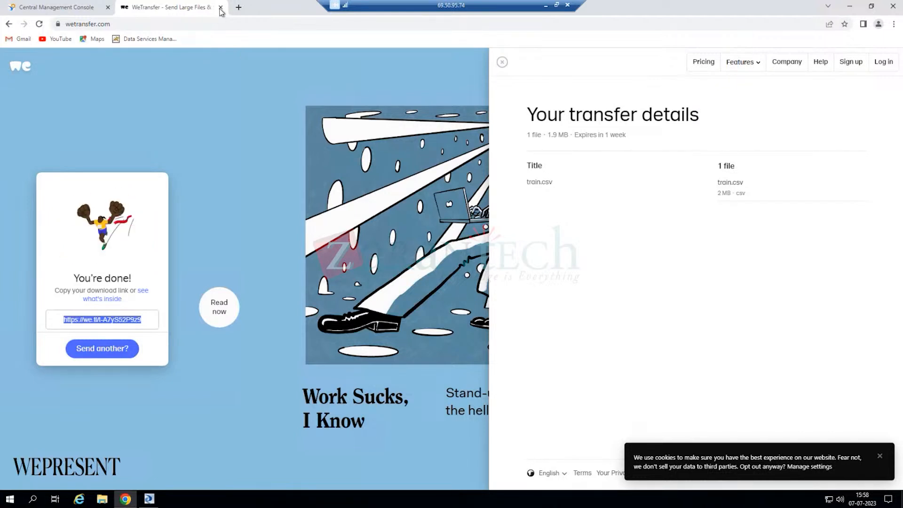
{"action": "left_click", "coordinate": [220, 7]}
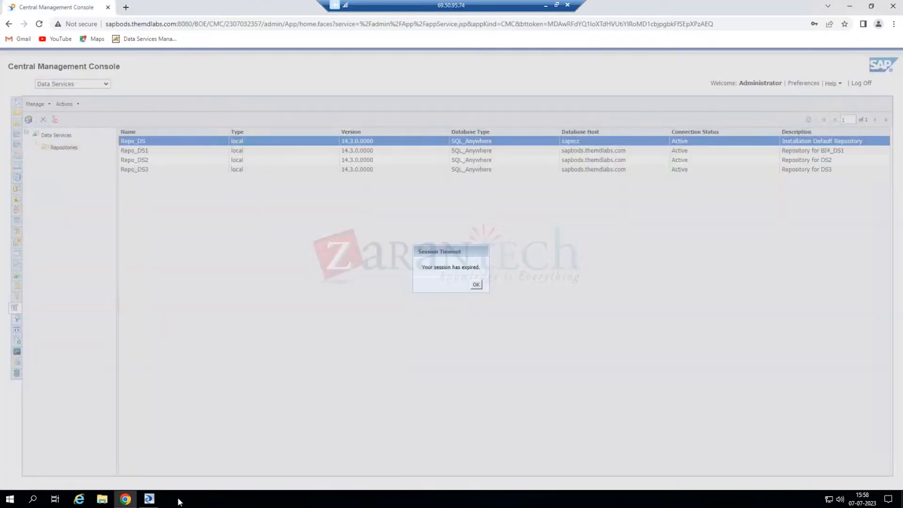
- Restore the Central Management Console window showing the session-expired notice
{"action": "left_click", "coordinate": [153, 500]}
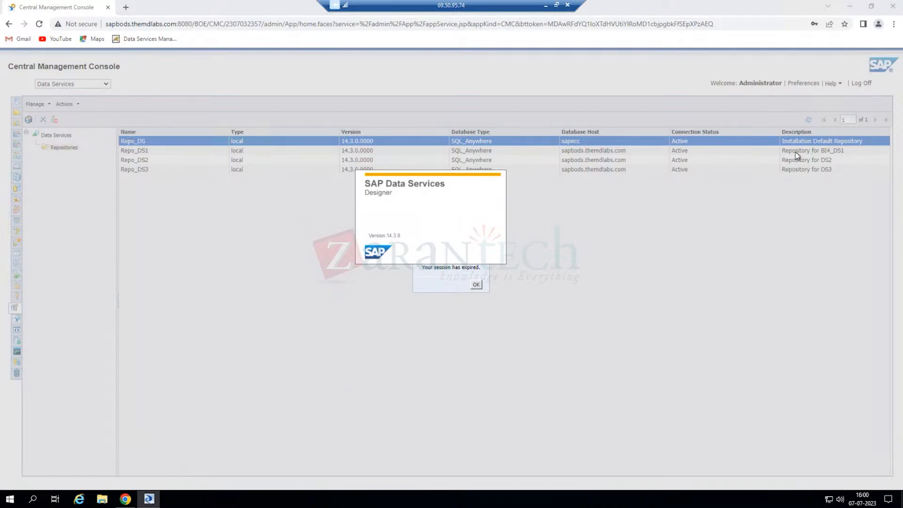
{"action": "left_click", "coordinate": [849, 8]}
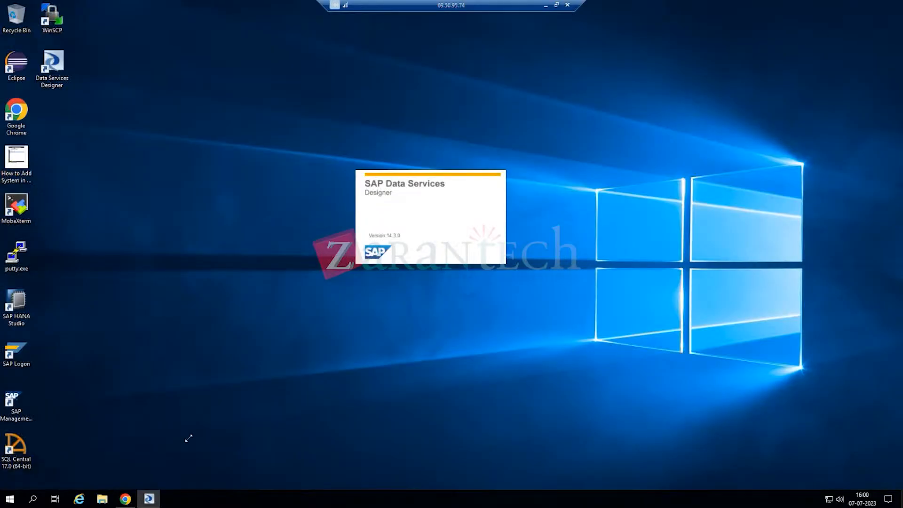
{"action": "mouse_move", "coordinate": [123, 502]}
{"action": "left_click", "coordinate": [123, 503]}
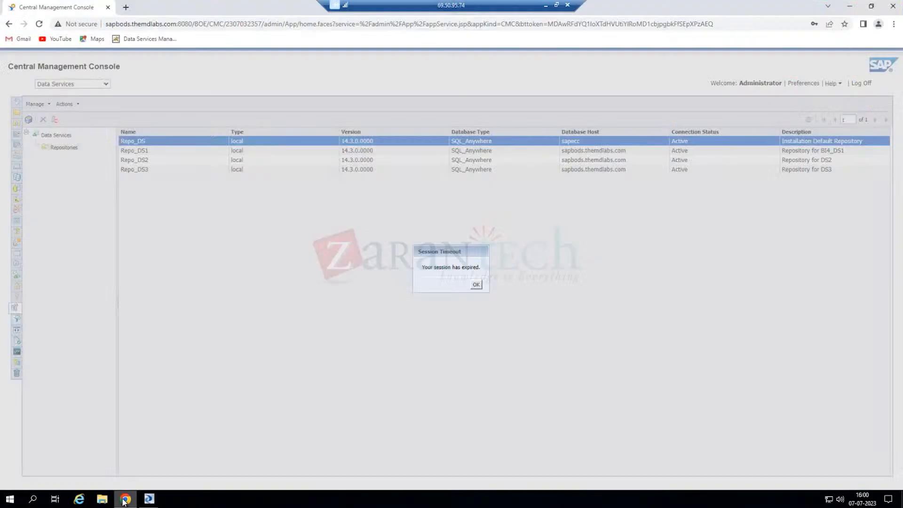
- Dismiss the timeout notice and log on to the Data Services Management Console with the saved password
{"action": "left_click", "coordinate": [477, 286]}
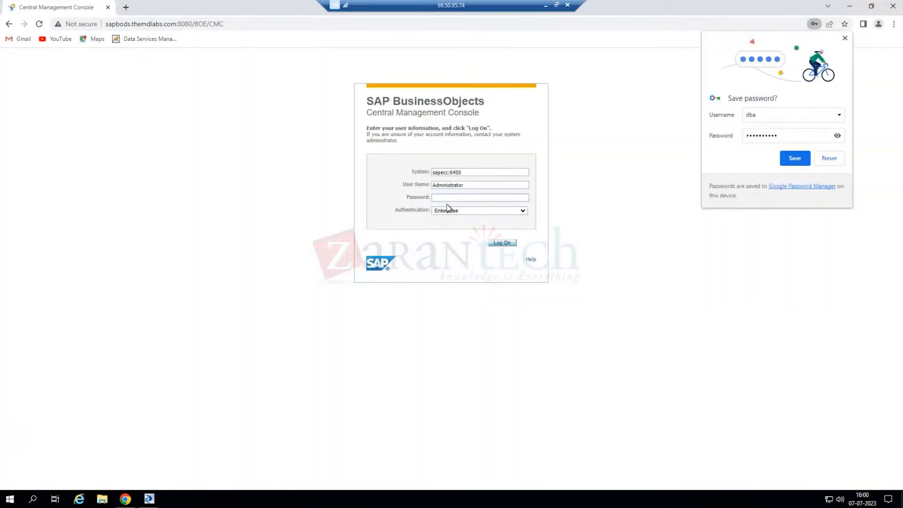
{"action": "left_click", "coordinate": [125, 7]}
{"action": "left_click", "coordinate": [124, 40]}
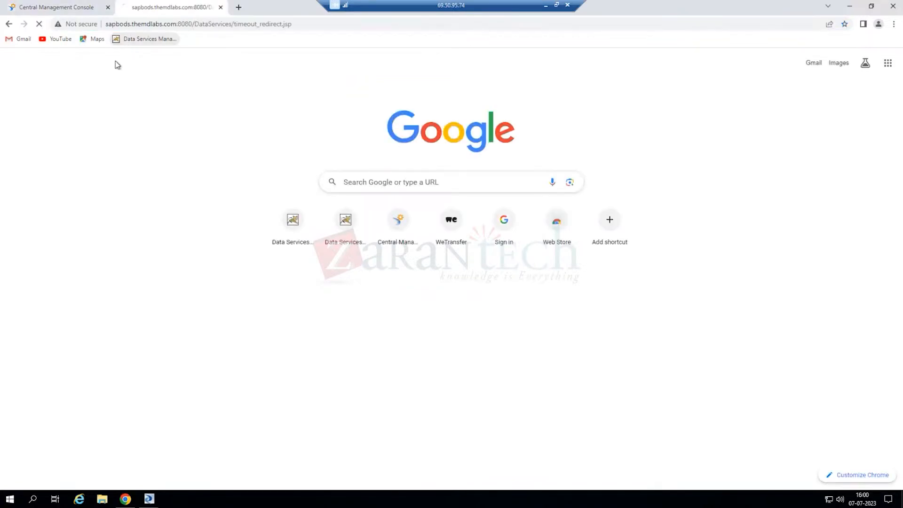
{"action": "left_click", "coordinate": [450, 259]}
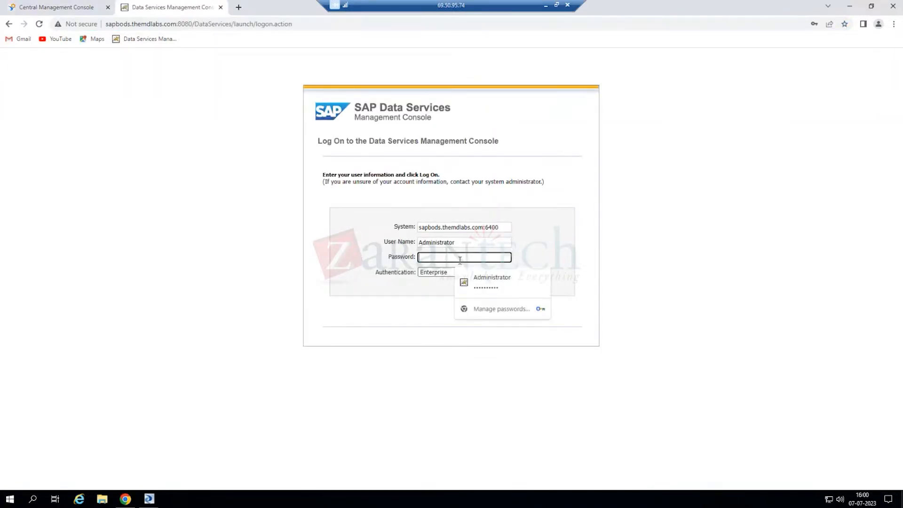
{"action": "left_click", "coordinate": [486, 283]}
{"action": "left_click", "coordinate": [507, 314]}
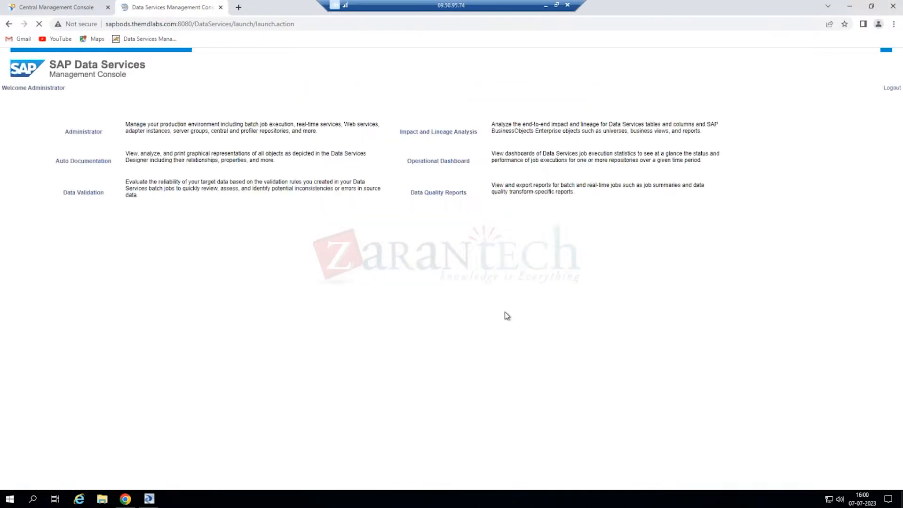
- Review Batch Job Status for Repo_DS under Administrator, then minimize Chrome
{"action": "left_click", "coordinate": [84, 156]}
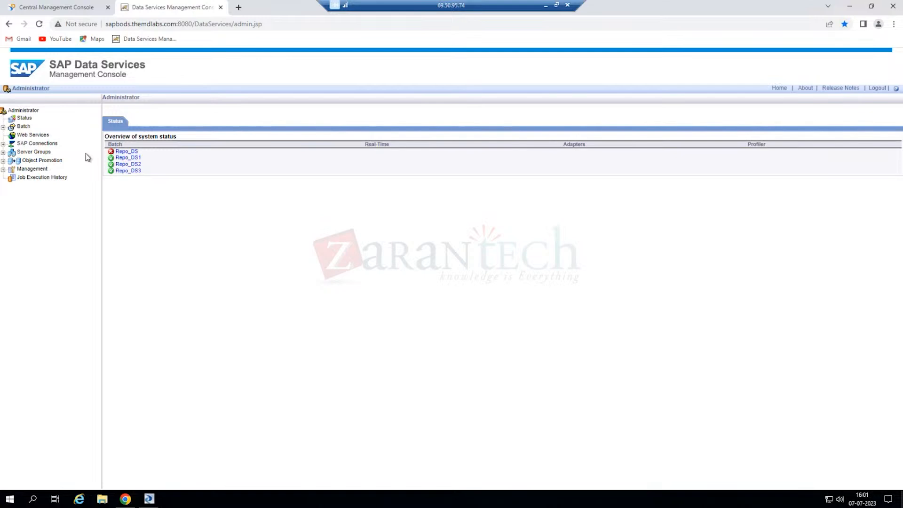
{"action": "left_click", "coordinate": [3, 128]}
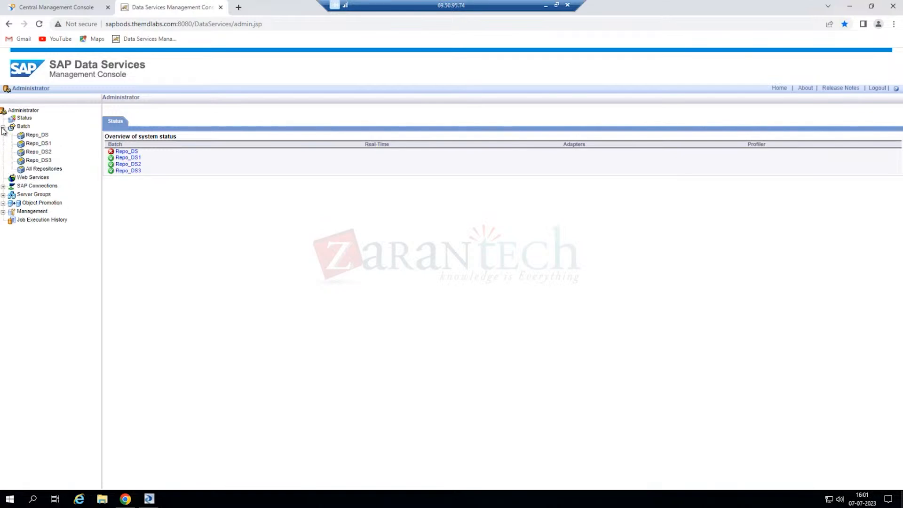
{"action": "left_click", "coordinate": [37, 136]}
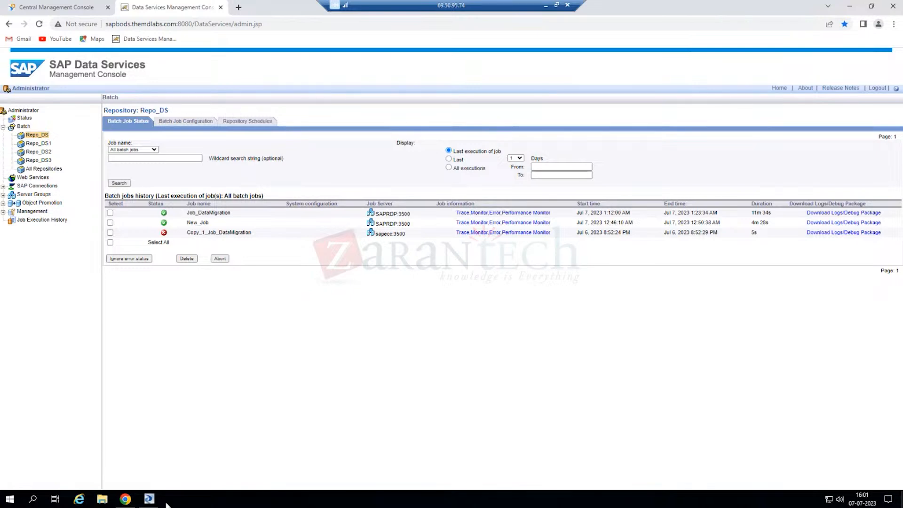
{"action": "left_click", "coordinate": [849, 6]}
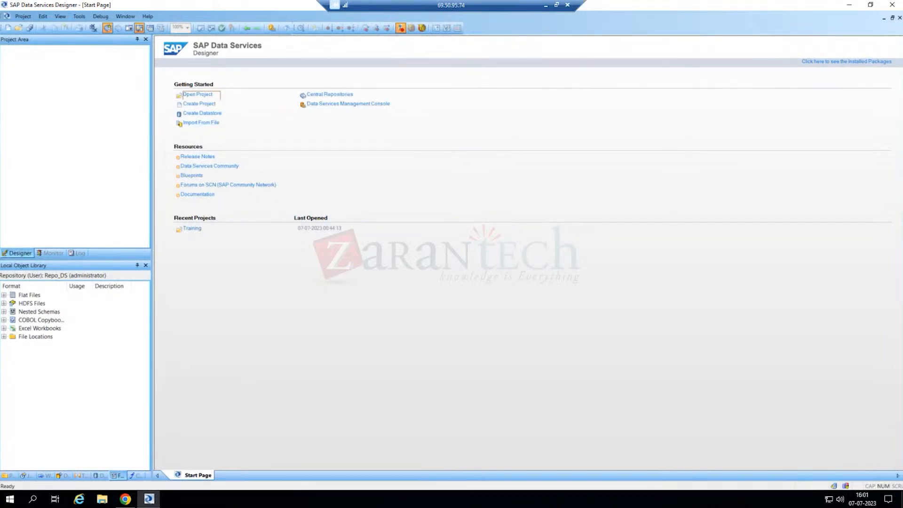
- Expand Flat Files, then switch the Local Object Library to the Projects list showing Training
{"action": "left_click", "coordinate": [4, 296]}
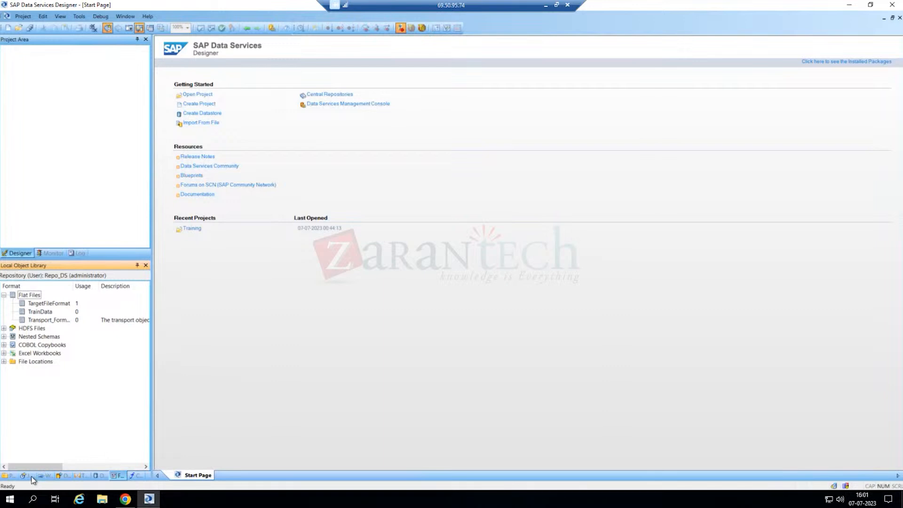
{"action": "left_click", "coordinate": [11, 476]}
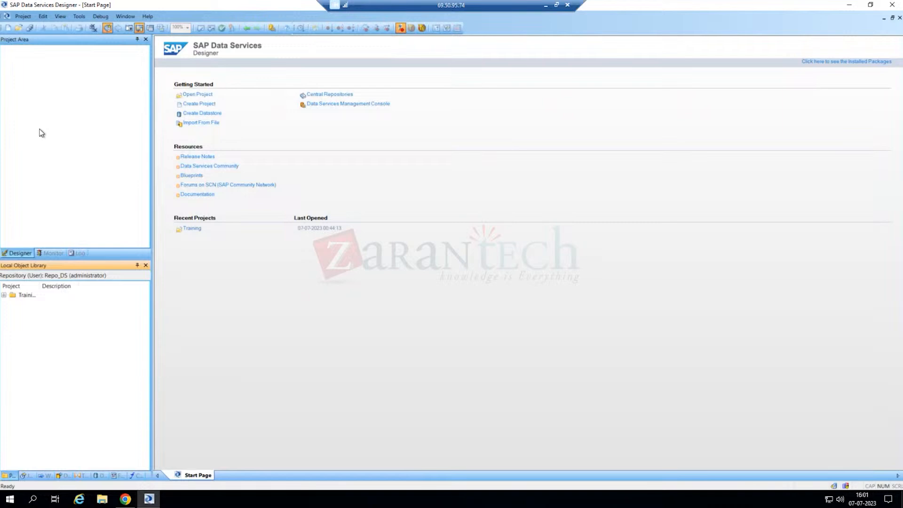
{"action": "mouse_move", "coordinate": [836, 490]}
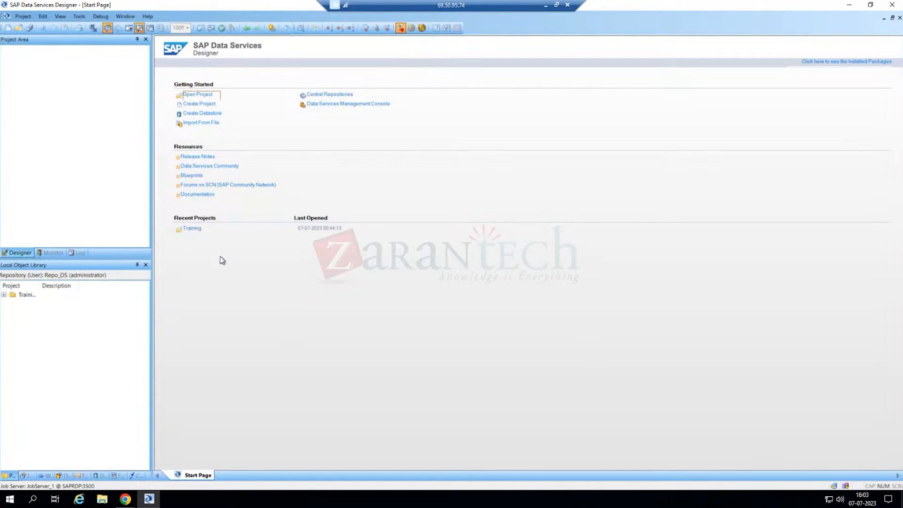
- Expand the Training project to show its data-migration job and New_Job
{"action": "left_click", "coordinate": [4, 294]}
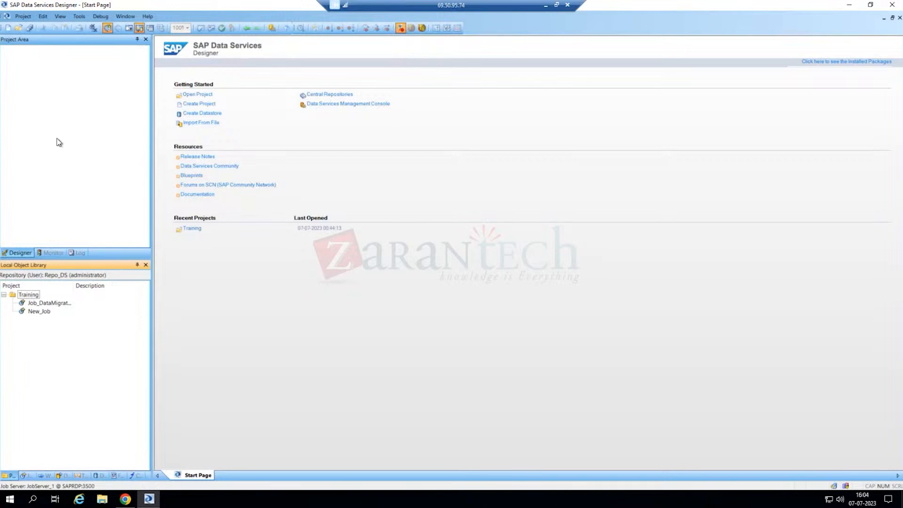
- Create a new project named with the user's name plus '_Project', then select New_Job in Training
{"action": "left_click", "coordinate": [49, 101]}
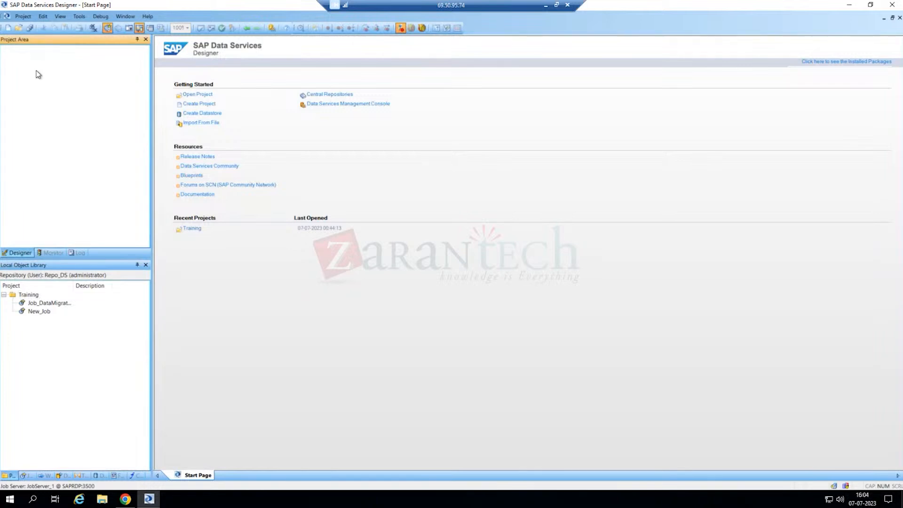
{"action": "left_click", "coordinate": [22, 17]}
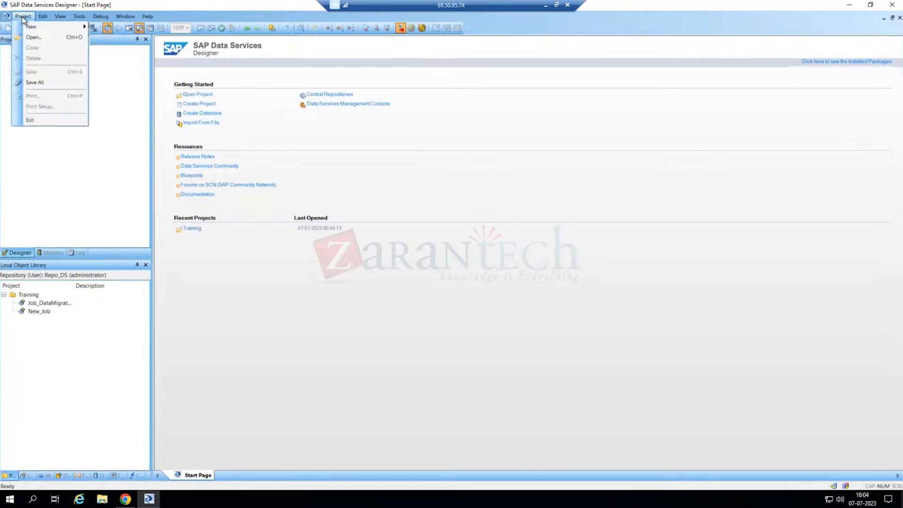
{"action": "mouse_move", "coordinate": [64, 28]}
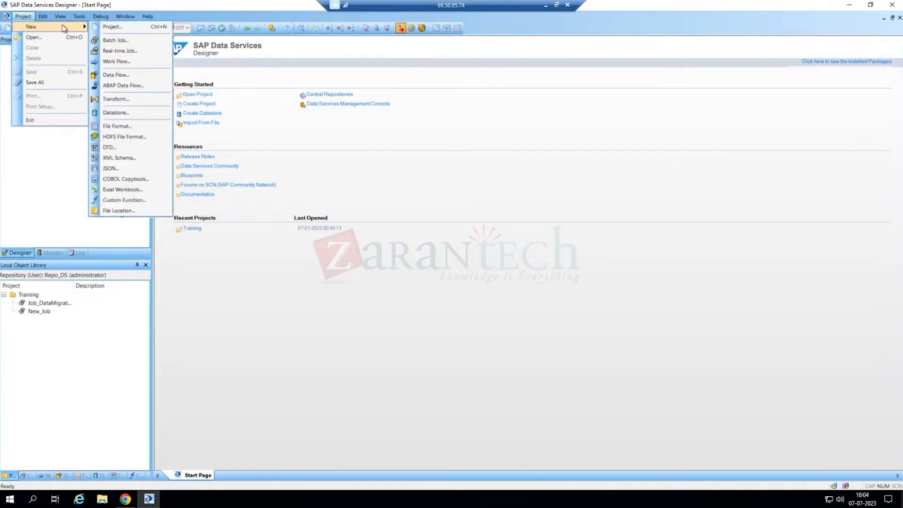
{"action": "left_click", "coordinate": [112, 27]}
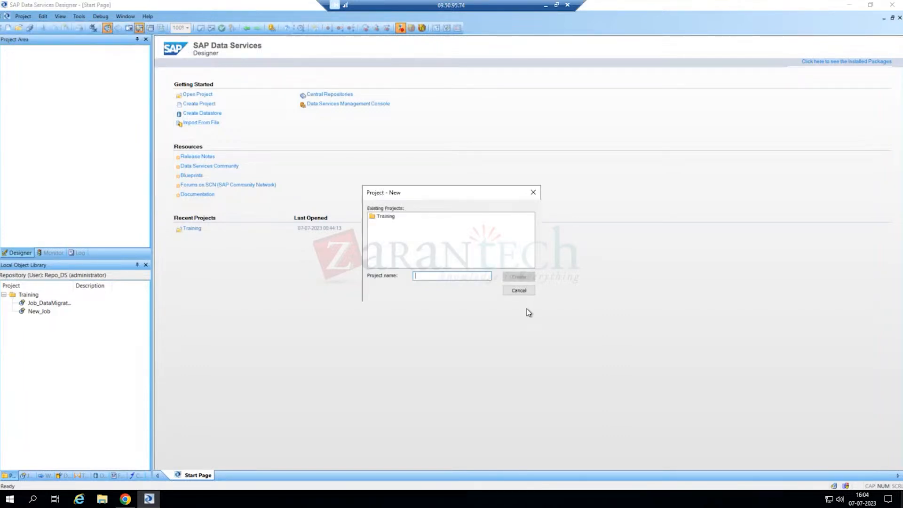
{"action": "type", "text": "Anshul_Project"}
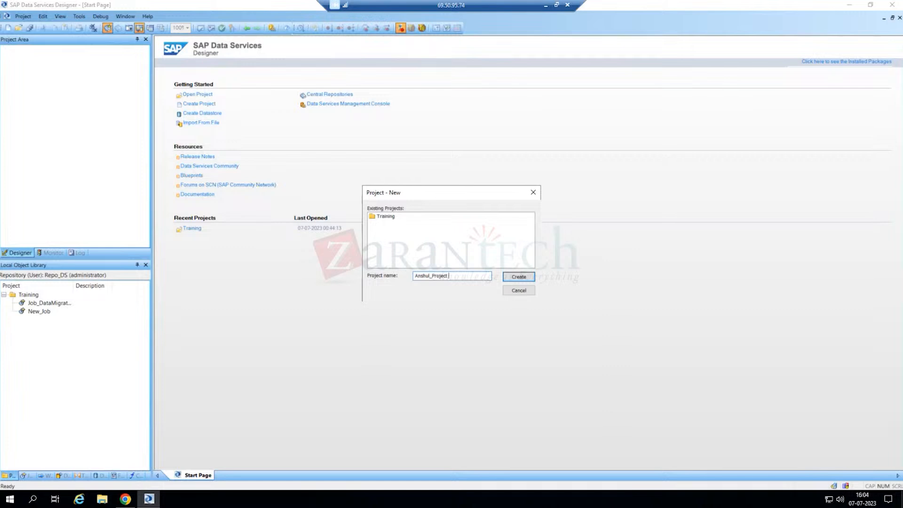
{"action": "key", "text": "Return"}
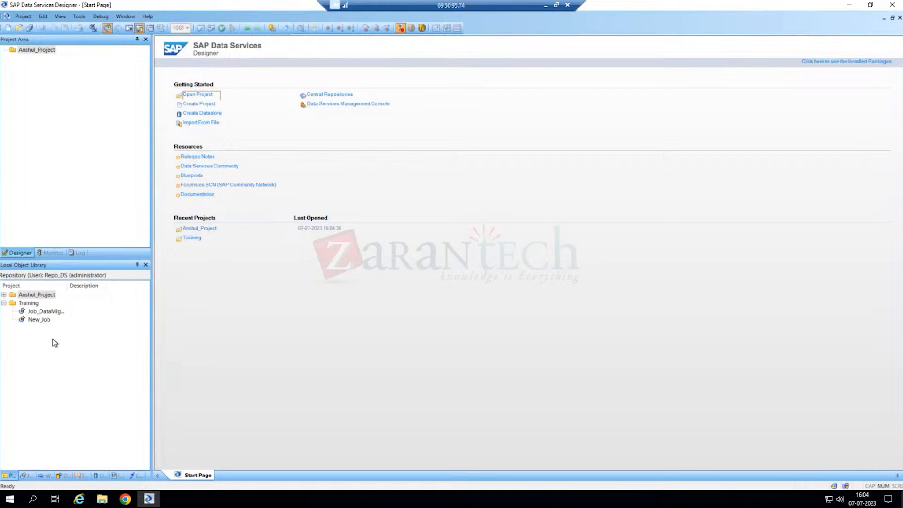
{"action": "left_click", "coordinate": [40, 320]}
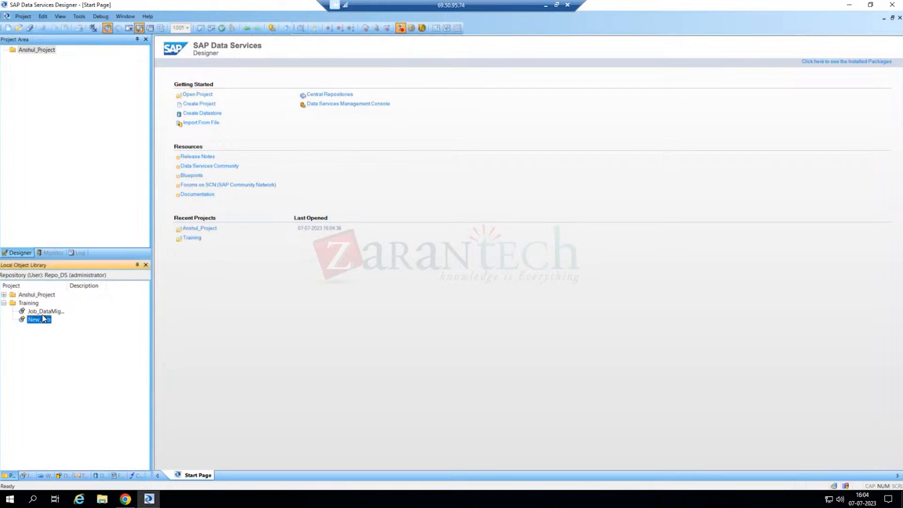
- Drag New_Job from the object library's batch jobs list into the new project
{"action": "left_click", "coordinate": [26, 476]}
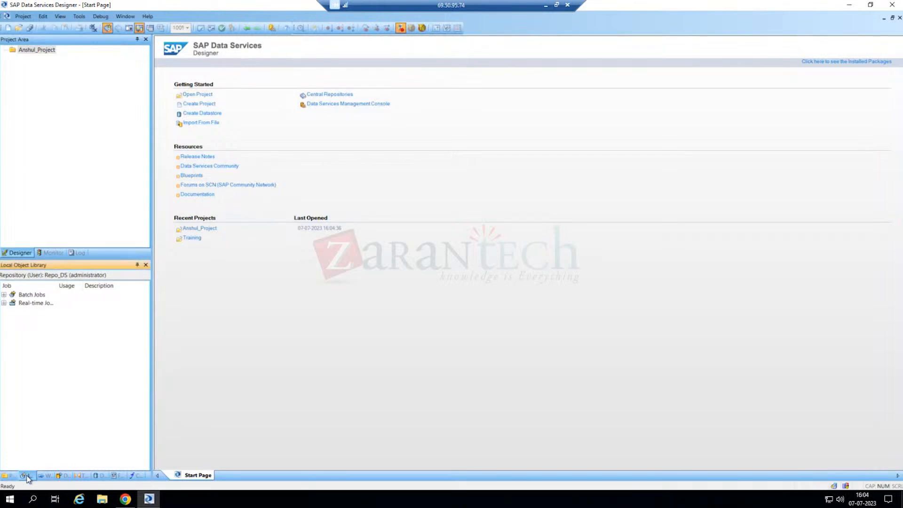
{"action": "left_click", "coordinate": [4, 295]}
{"action": "left_click_drag", "start_coordinate": [38, 312], "coordinate": [55, 119]}
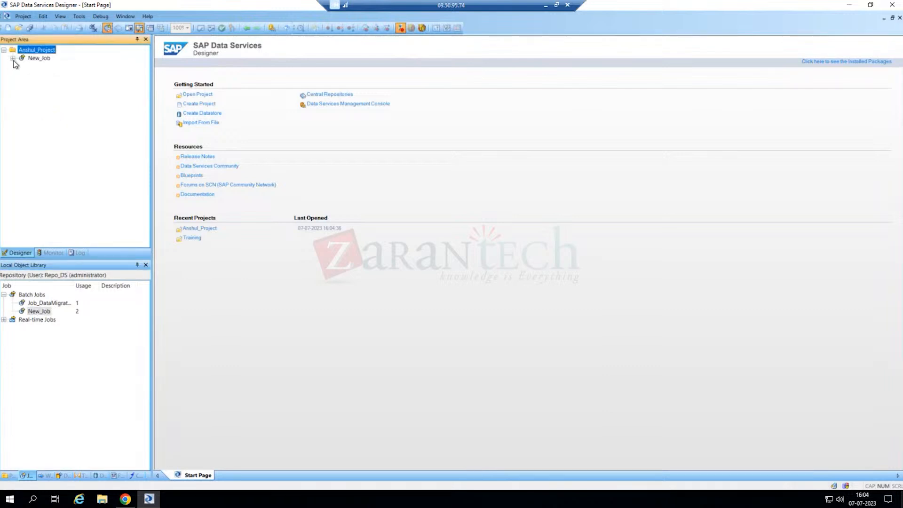
- Expand New_Job in the project tree to list Script179, dismissing the stray context menu
{"action": "left_click", "coordinate": [13, 58]}
{"action": "right_click", "coordinate": [44, 109]}
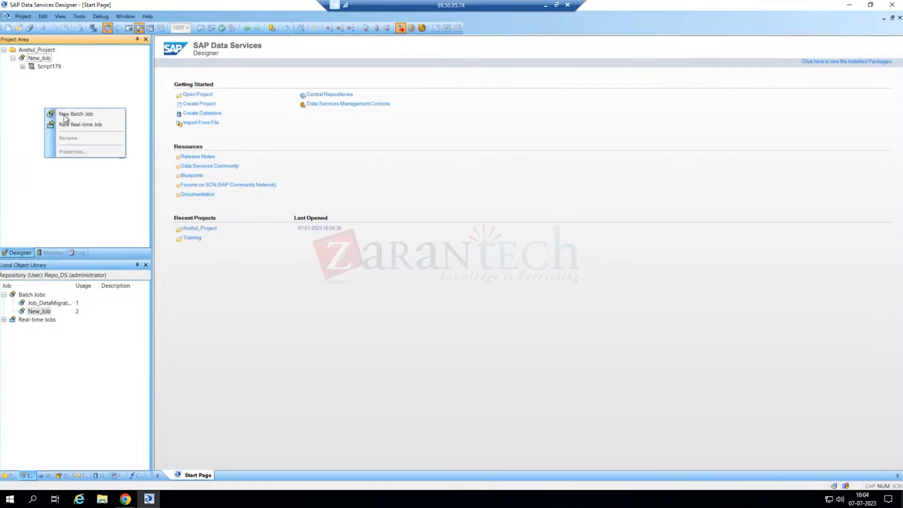
{"action": "left_click", "coordinate": [95, 97]}
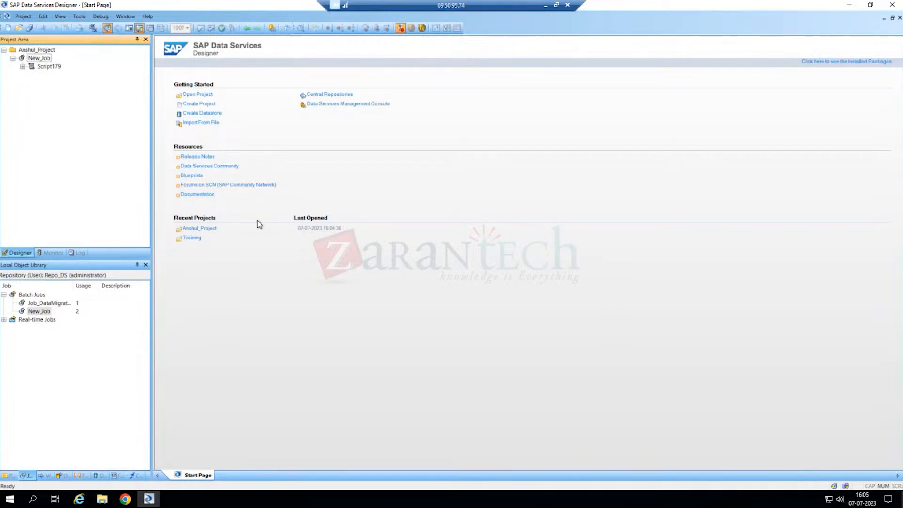
- Open New_Job's workspace canvas showing Script179, then try the Script palette tool on it
{"action": "left_click", "coordinate": [35, 59]}
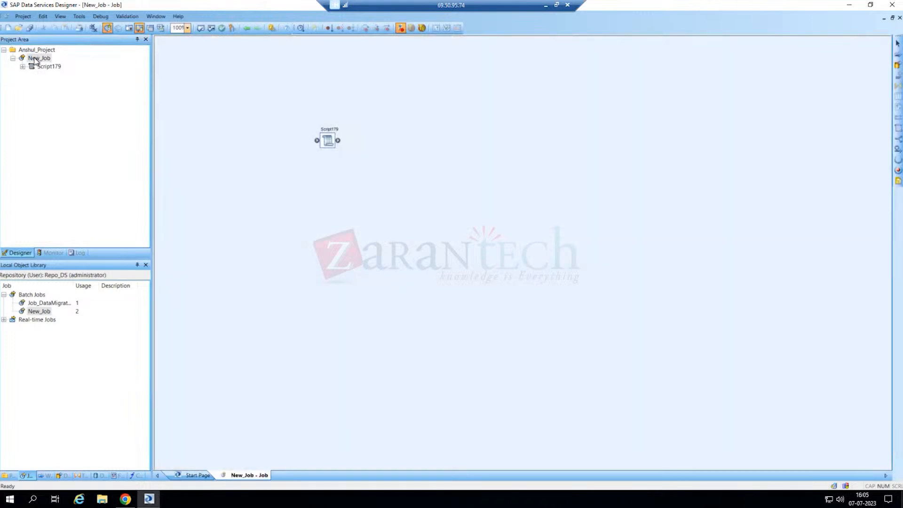
{"action": "right_click", "coordinate": [42, 103]}
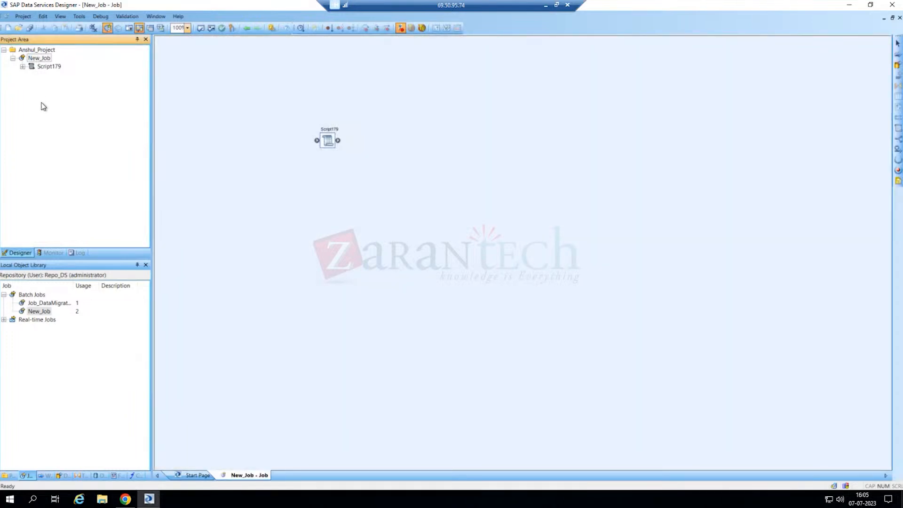
{"action": "left_click", "coordinate": [11, 100]}
{"action": "left_click", "coordinate": [43, 58]}
{"action": "left_click", "coordinate": [898, 129]}
{"action": "left_click", "coordinate": [442, 123]}
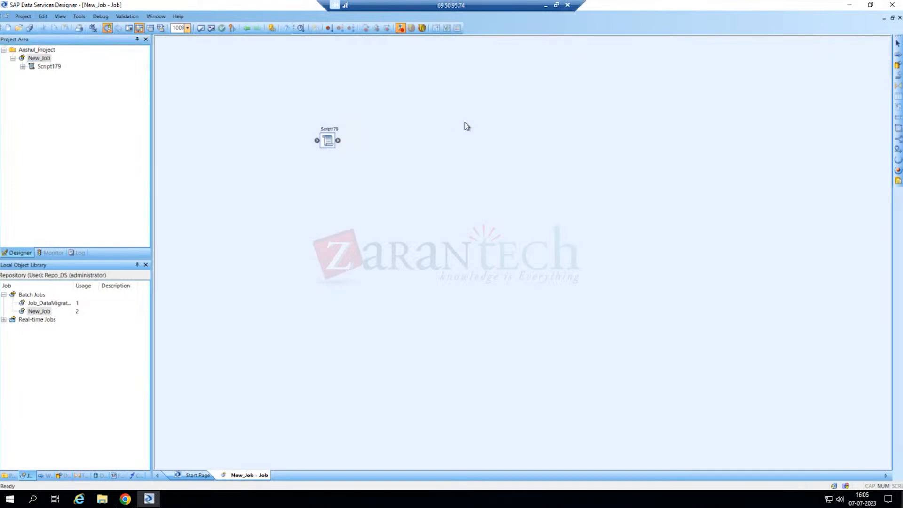
{"action": "double_click", "coordinate": [332, 142]}
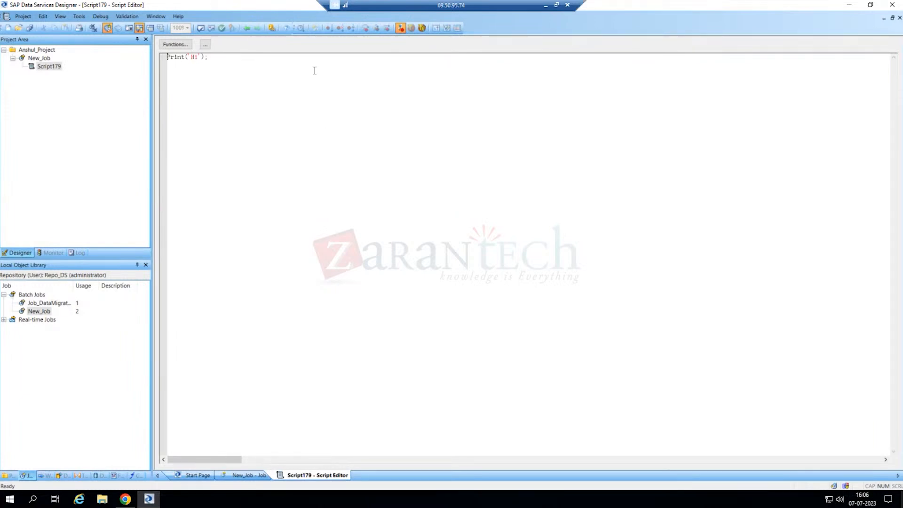
{"action": "left_click", "coordinate": [247, 28]}
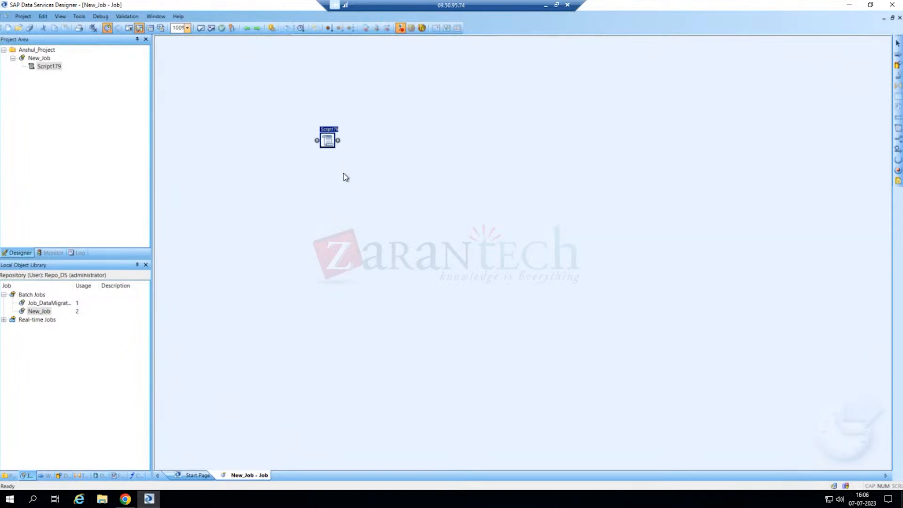
{"action": "double_click", "coordinate": [328, 140]}
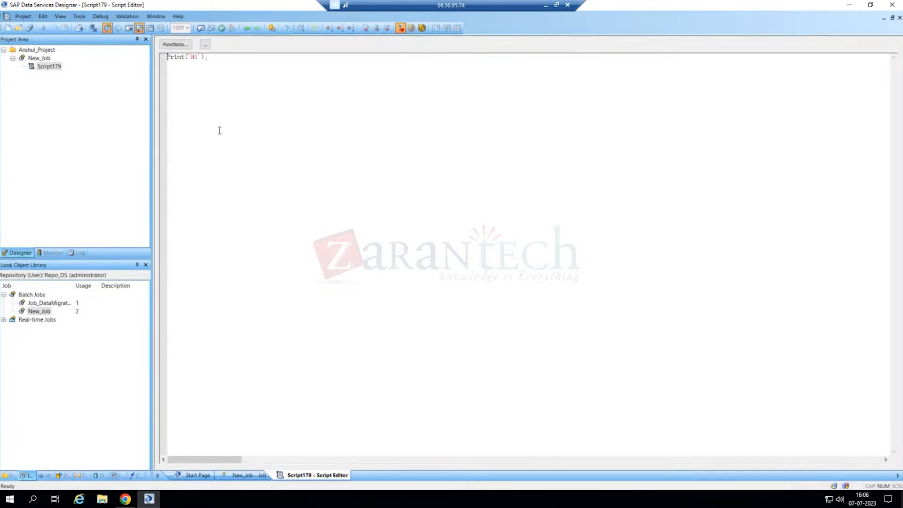
{"action": "left_click", "coordinate": [247, 29]}
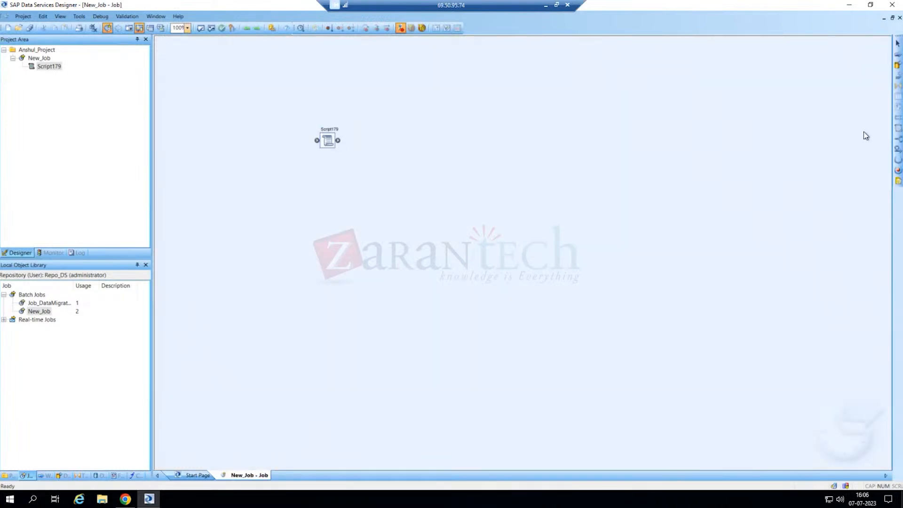
{"action": "left_click", "coordinate": [899, 131]}
{"action": "left_click", "coordinate": [429, 144]}
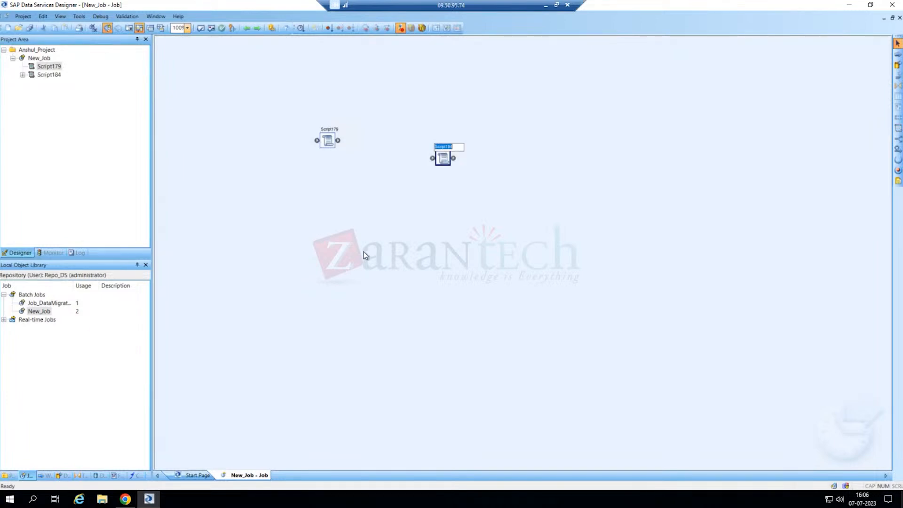
{"action": "left_click", "coordinate": [442, 160]}
{"action": "key", "text": "Delete"}
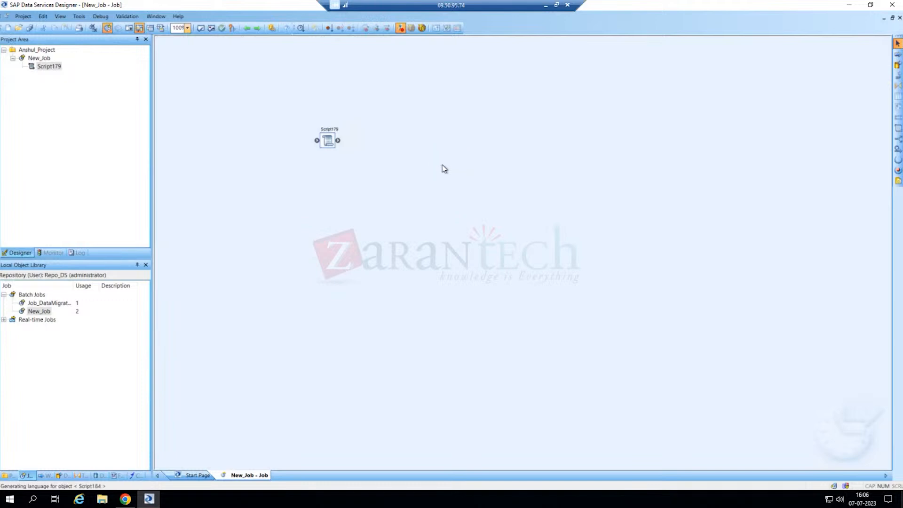
{"action": "left_click", "coordinate": [328, 142]}
- Open Script179 in the Script Editor, showing its single line Print('Hi');
{"action": "double_click", "coordinate": [328, 142]}
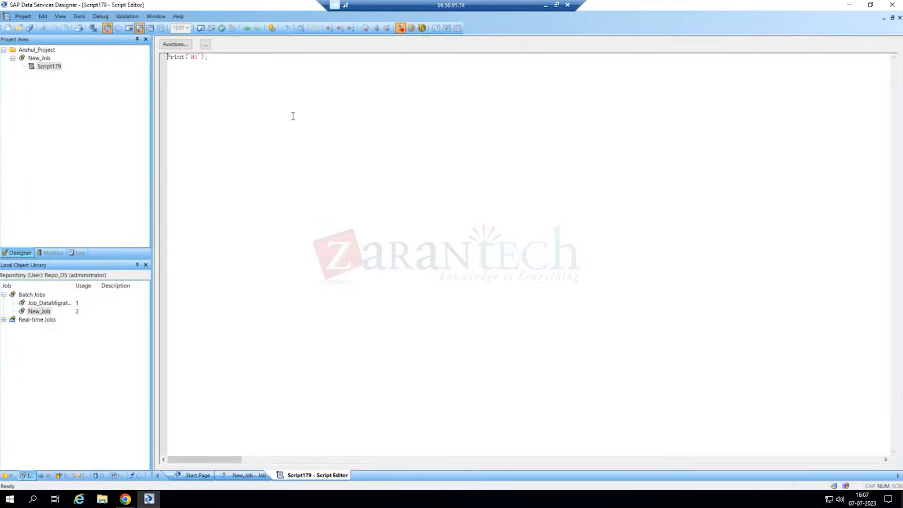
- Validate Script179's script, confirm the Output window reports no errors, and close it
{"action": "left_click", "coordinate": [200, 27]}
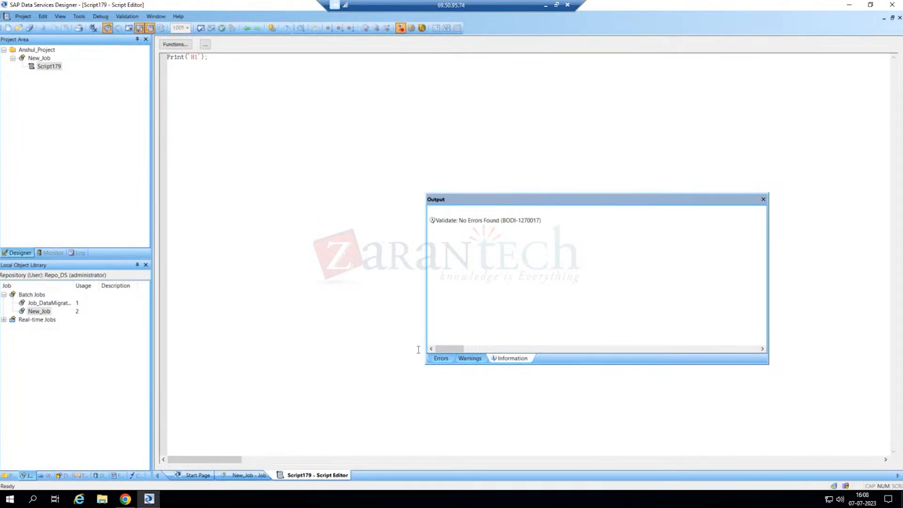
{"action": "left_click", "coordinate": [764, 200]}
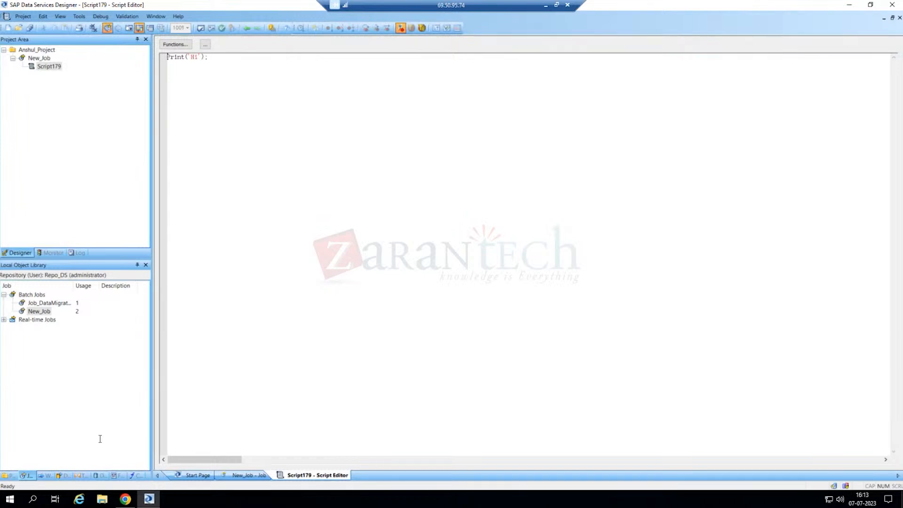
- Show the Formats groups in the object library, then bring up the Management Console's batch job status
{"action": "left_click", "coordinate": [117, 476]}
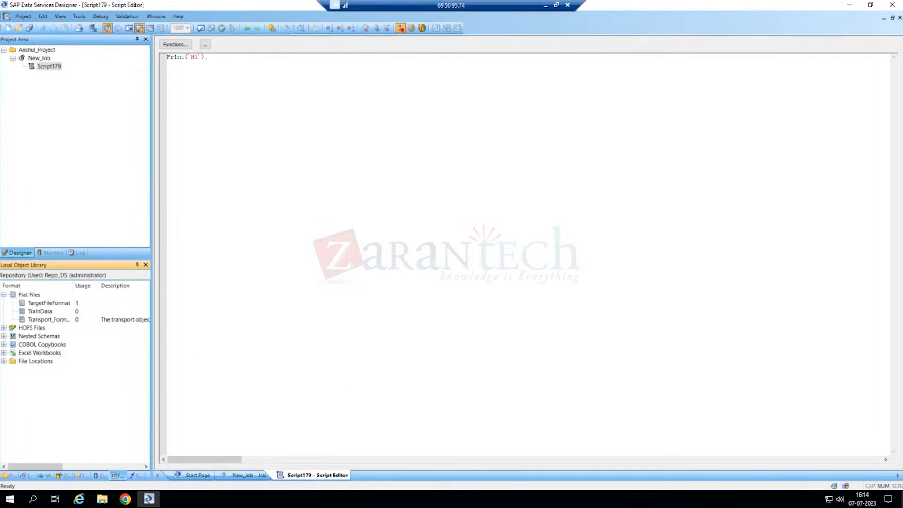
{"action": "left_click", "coordinate": [125, 499]}
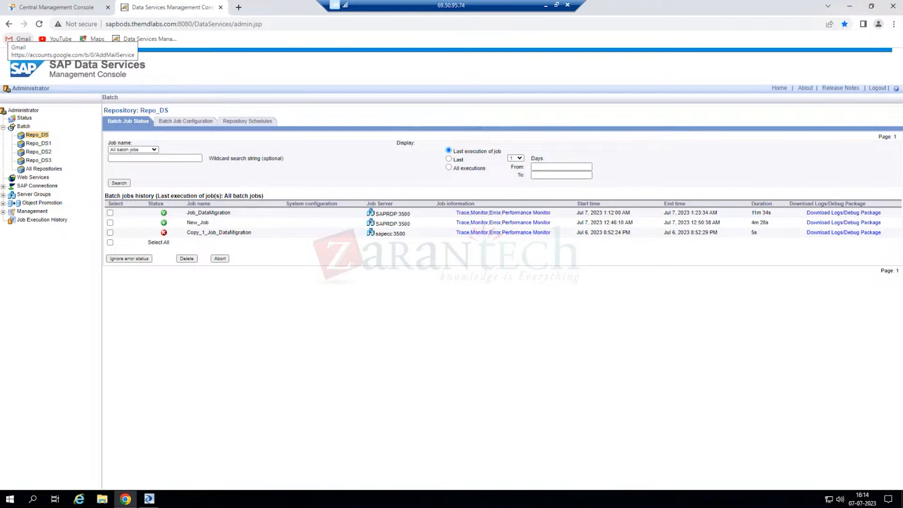
- Find train.xlsx in Downloads via File Explorer, then start a new Chrome tab typing 'we'
{"action": "left_click", "coordinate": [102, 499]}
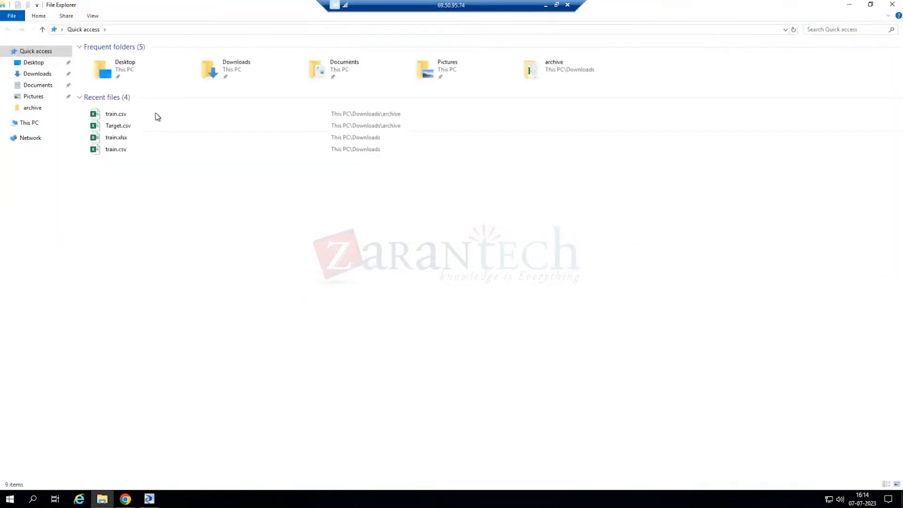
{"action": "left_click", "coordinate": [132, 140]}
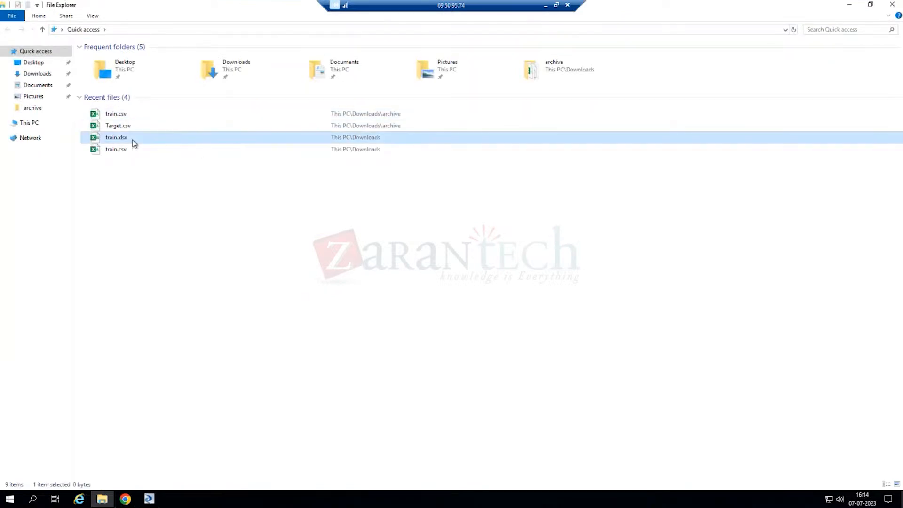
{"action": "left_click", "coordinate": [125, 499]}
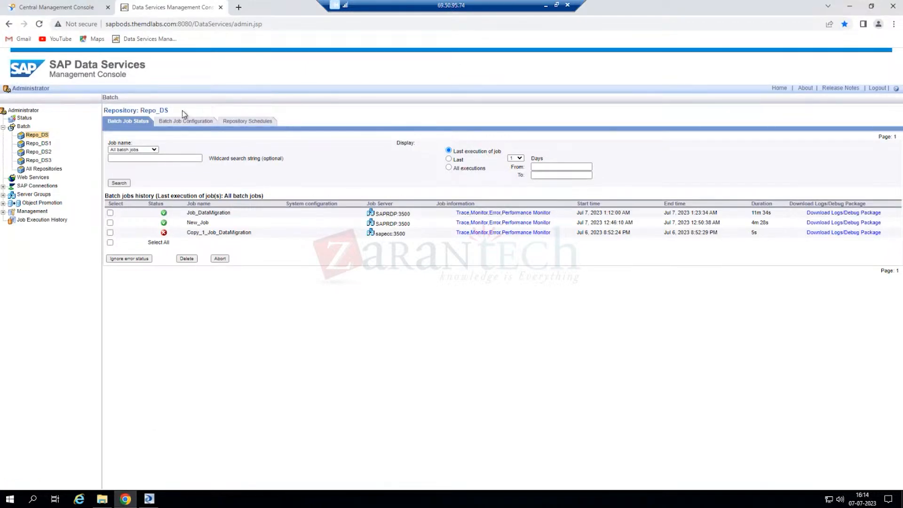
{"action": "left_click", "coordinate": [238, 7]}
{"action": "type", "text": "we"}
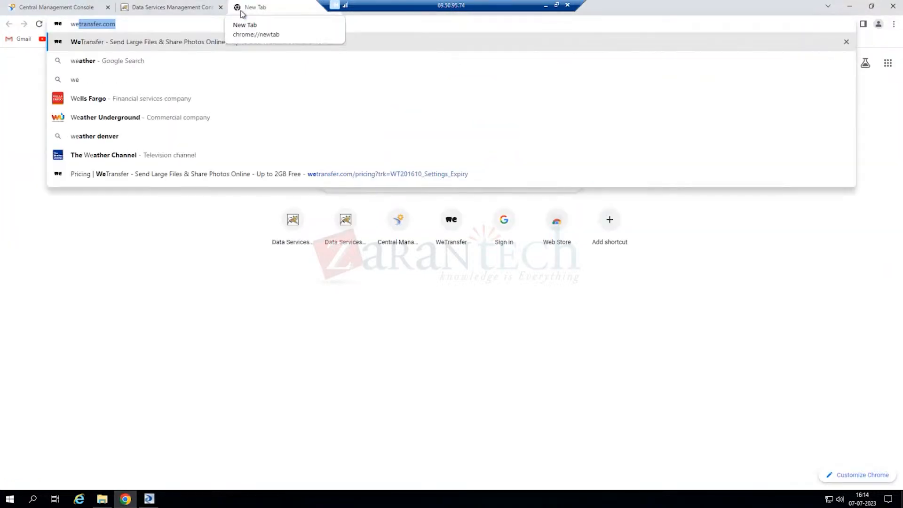
- On WeTransfer, choose to just send files and upload train.xlsx from Downloads
{"action": "key", "text": "Return"}
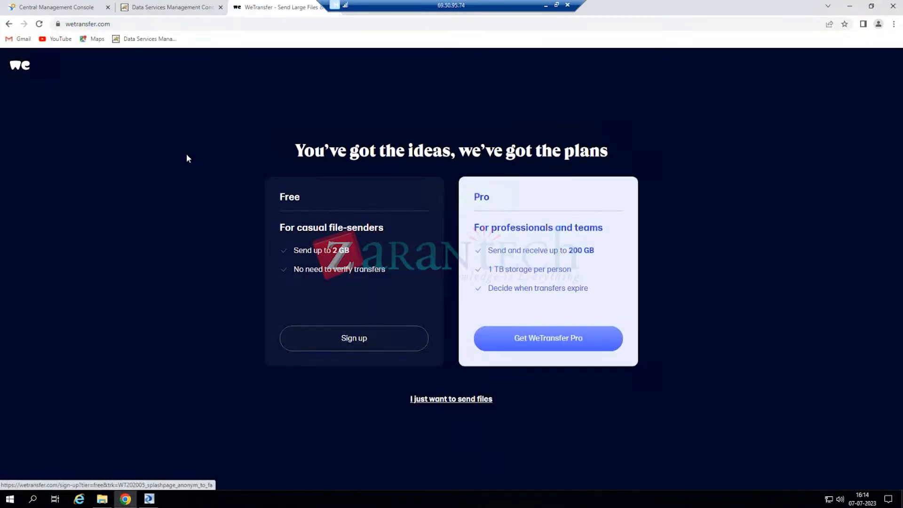
{"action": "left_click", "coordinate": [435, 401]}
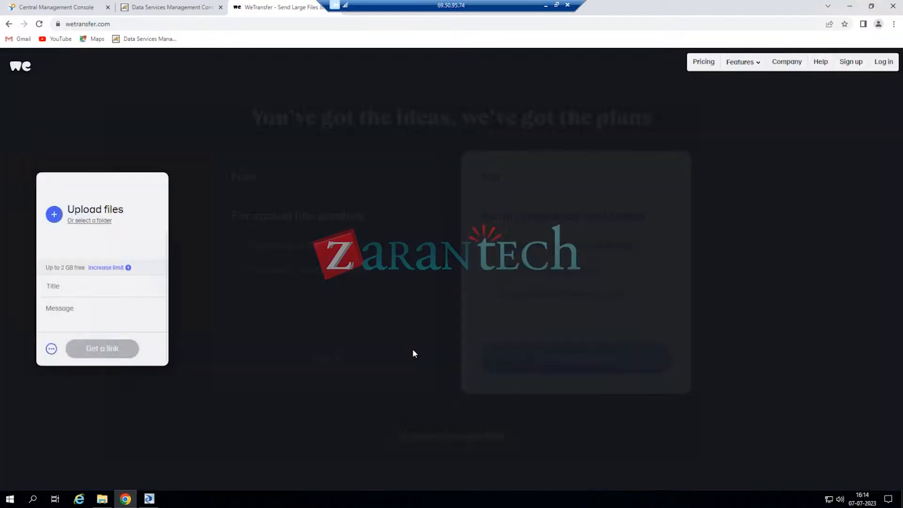
{"action": "left_click", "coordinate": [54, 214]}
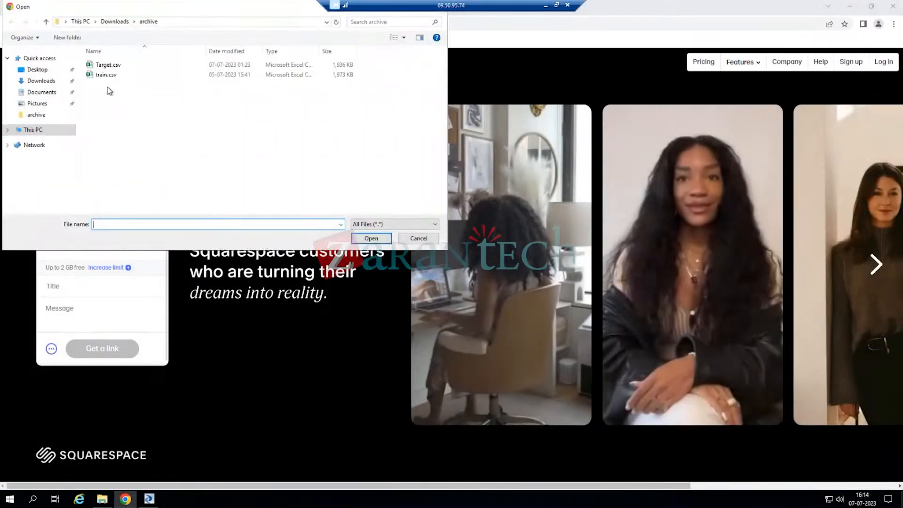
{"action": "left_click", "coordinate": [115, 22]}
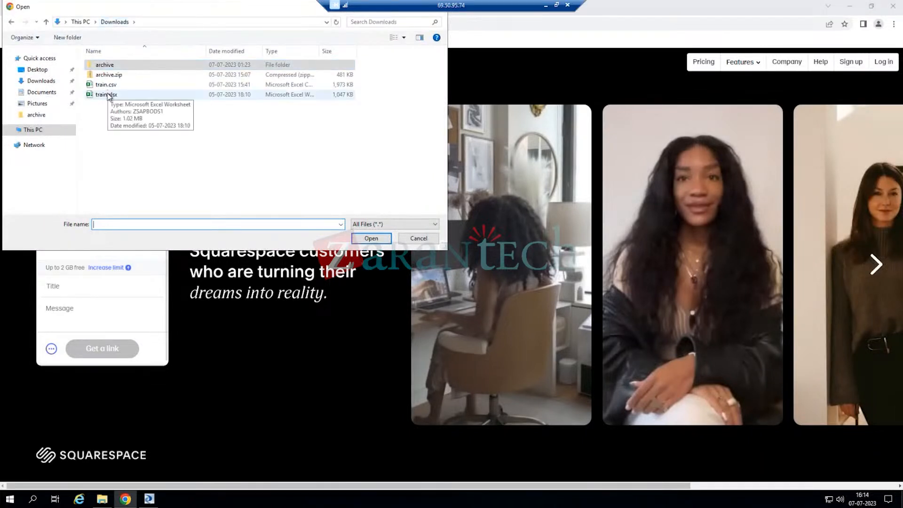
{"action": "left_click", "coordinate": [107, 94]}
{"action": "left_click", "coordinate": [371, 238]}
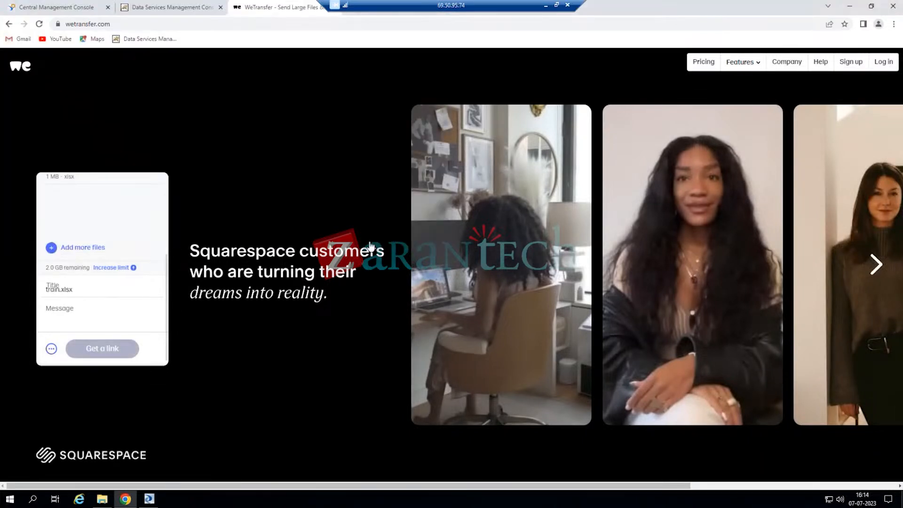
- Add the message 'Data', generate the transfer link, and copy it
{"action": "left_click", "coordinate": [72, 312]}
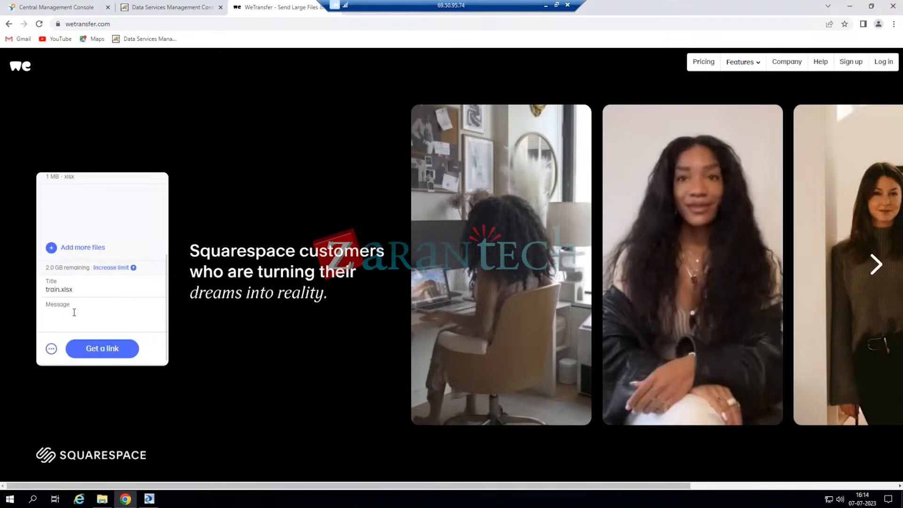
{"action": "type", "text": "Data"}
{"action": "left_click", "coordinate": [99, 351]}
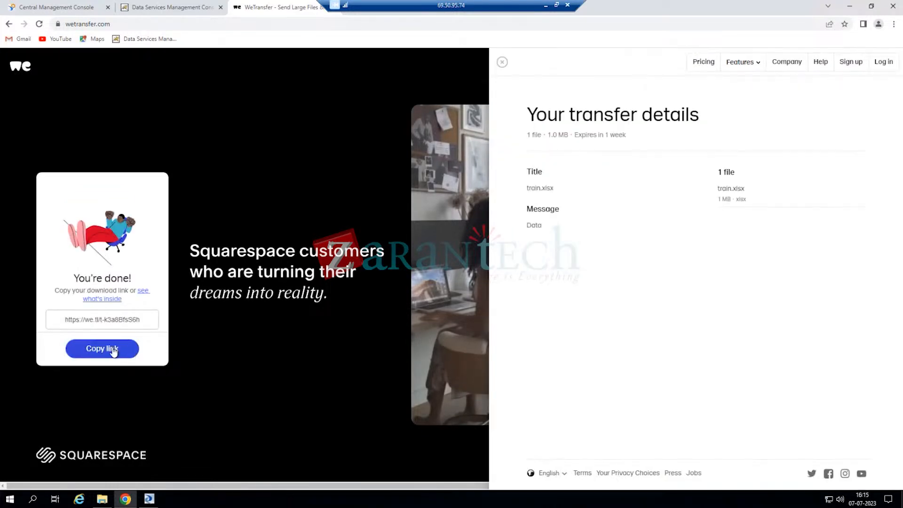
{"action": "left_click", "coordinate": [113, 350]}
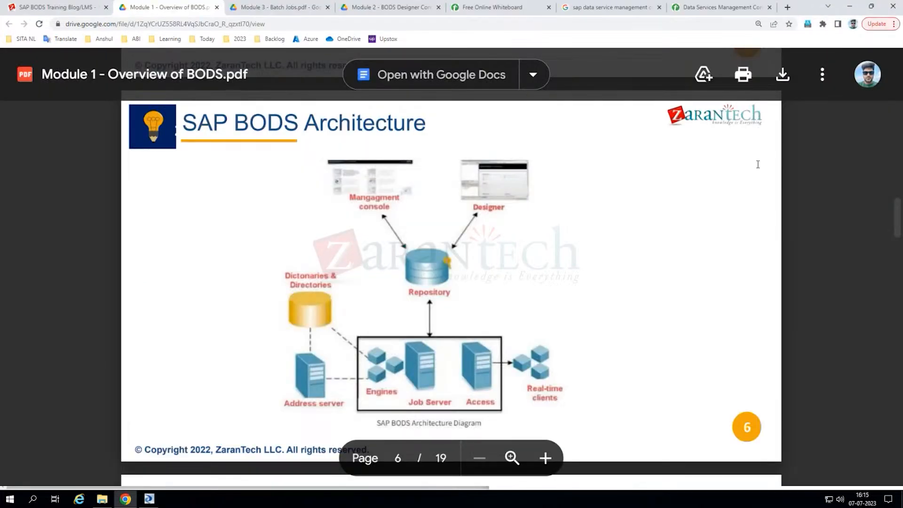
- Open the copied WeTransfer link in the Google tab, then return to the remote Management Console tab
{"action": "left_click", "coordinate": [612, 7]}
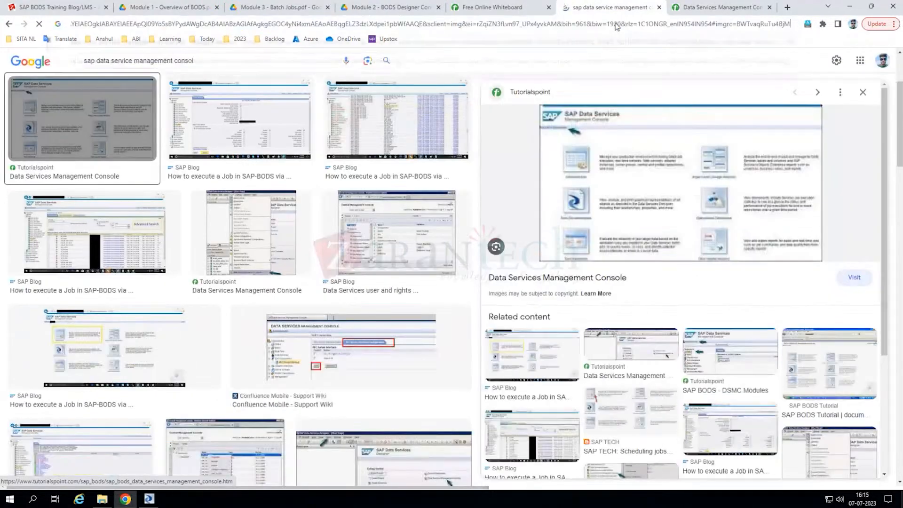
{"action": "left_click", "coordinate": [616, 25]}
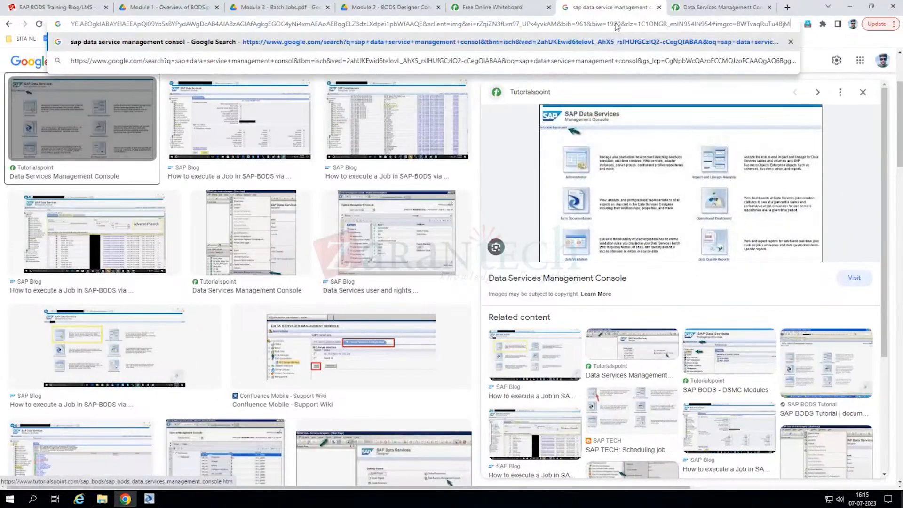
{"action": "key", "text": "Return"}
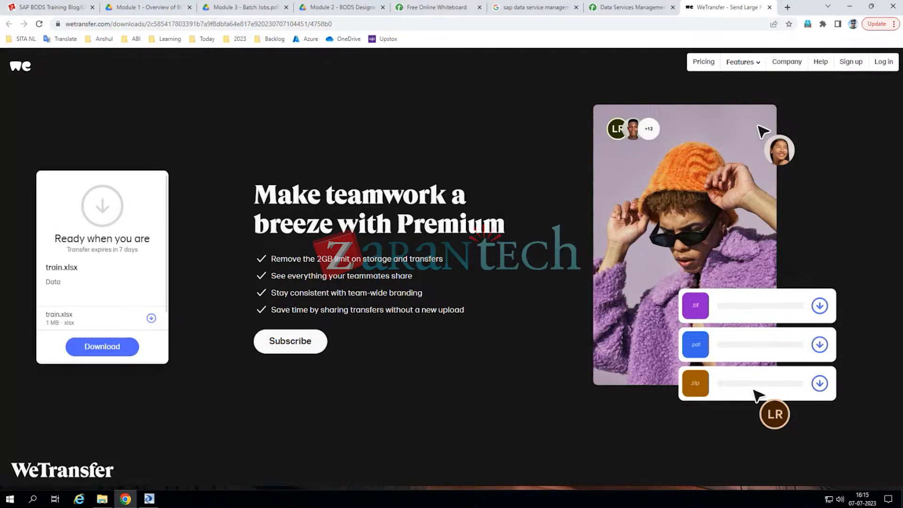
{"action": "key", "text": "alt+Tab"}
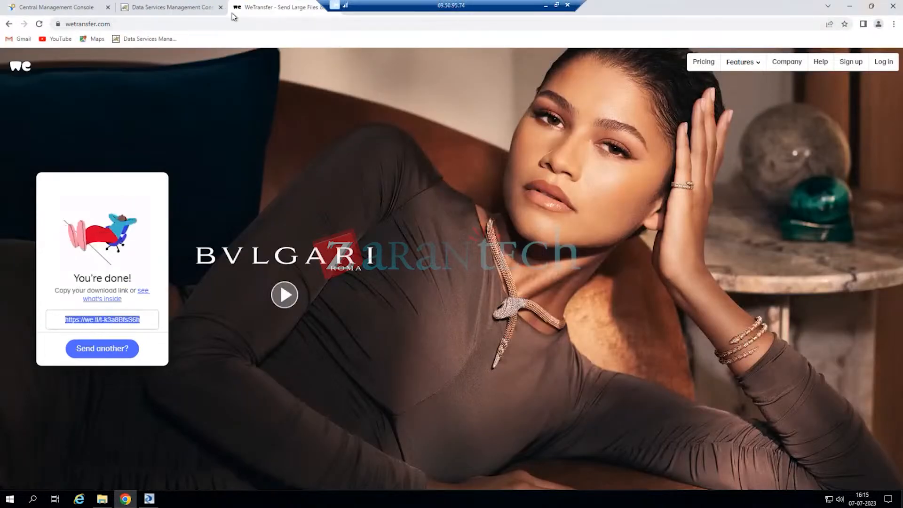
{"action": "left_click", "coordinate": [188, 11]}
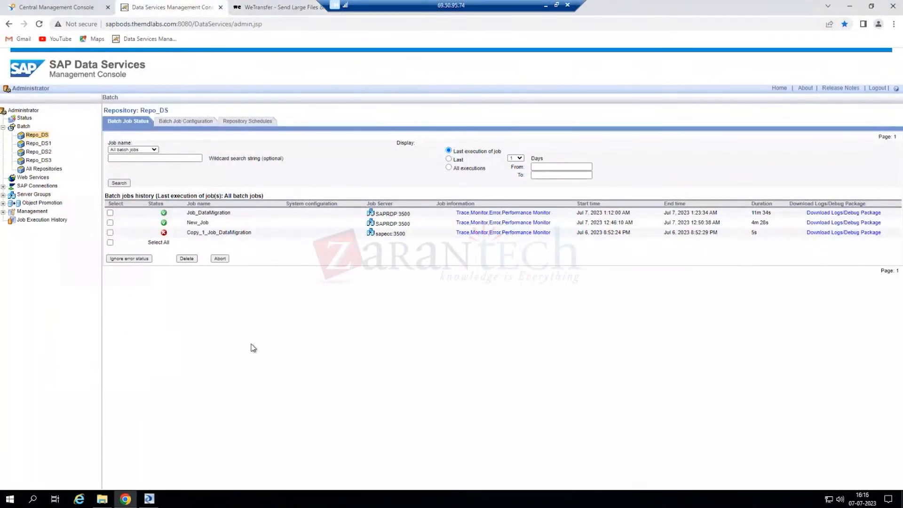
- Bring the Designer back forward, showing Script179's Print('Hi'); editor and the flat file formats
{"action": "left_click", "coordinate": [150, 500]}
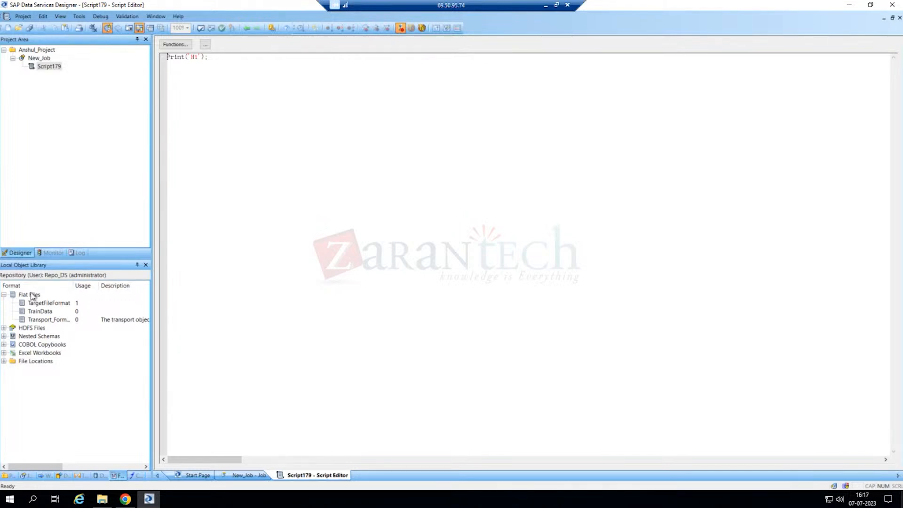
- Expand Excel Workbooks to show traindata, then start a new workbook format 'TrExcelData' and cancel it
{"action": "left_click", "coordinate": [4, 353]}
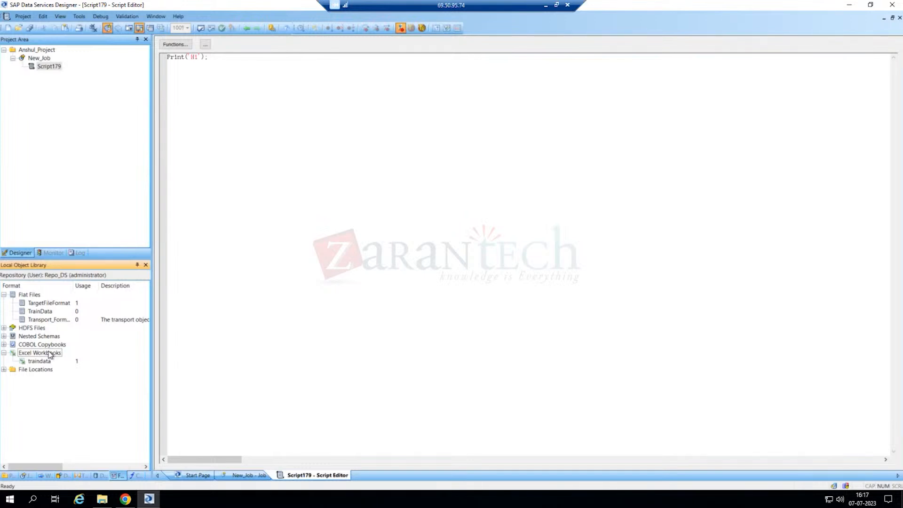
{"action": "right_click", "coordinate": [50, 354]}
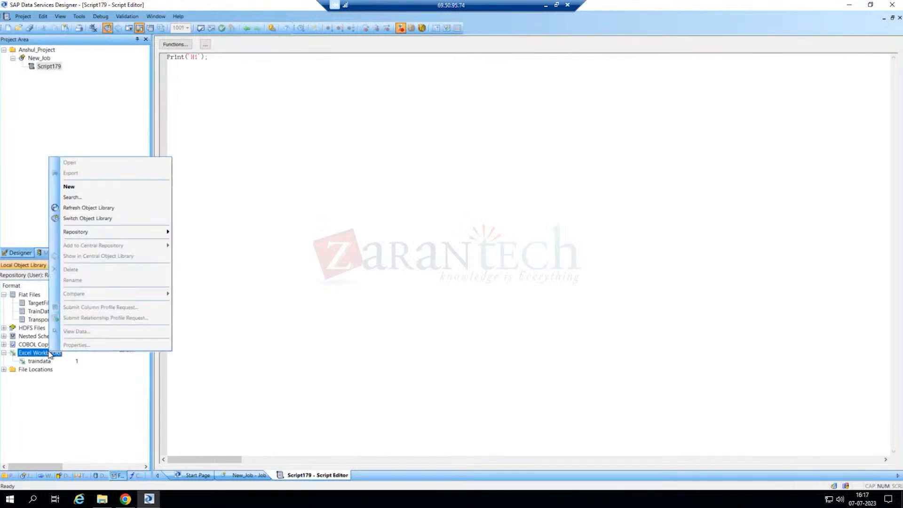
{"action": "left_click", "coordinate": [70, 187]}
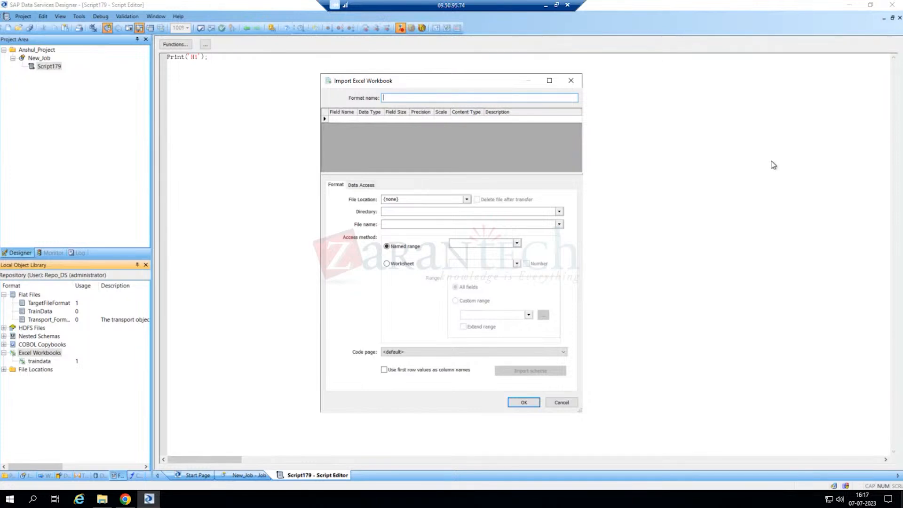
{"action": "type", "text": "Tr"}
{"action": "type", "text": "ExcelData"}
{"action": "left_click", "coordinate": [562, 403]}
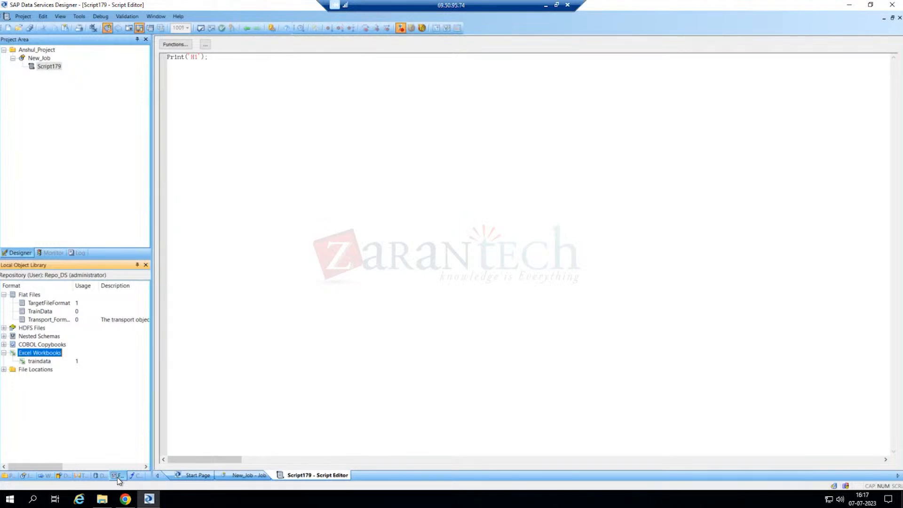
- Create a new Excel Workbooks format and enter TrainDataExcel as its format name
{"action": "right_click", "coordinate": [36, 357]}
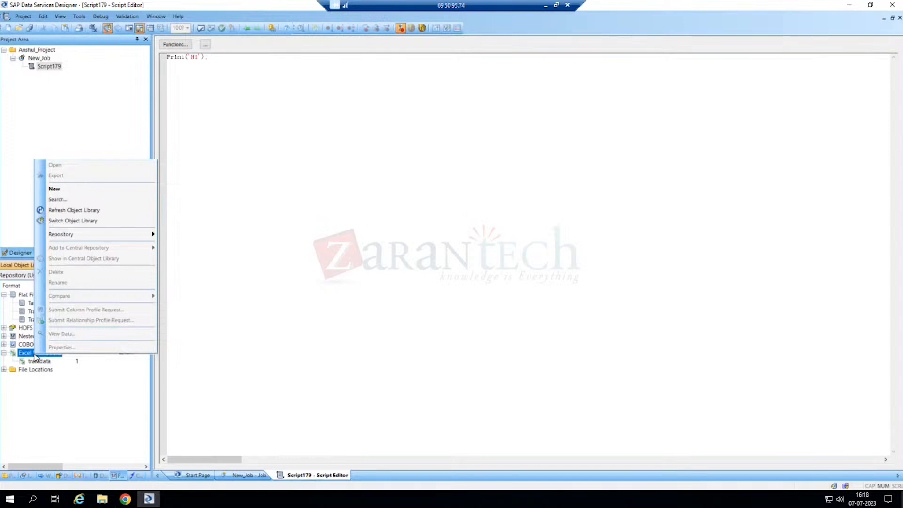
{"action": "left_click", "coordinate": [54, 189]}
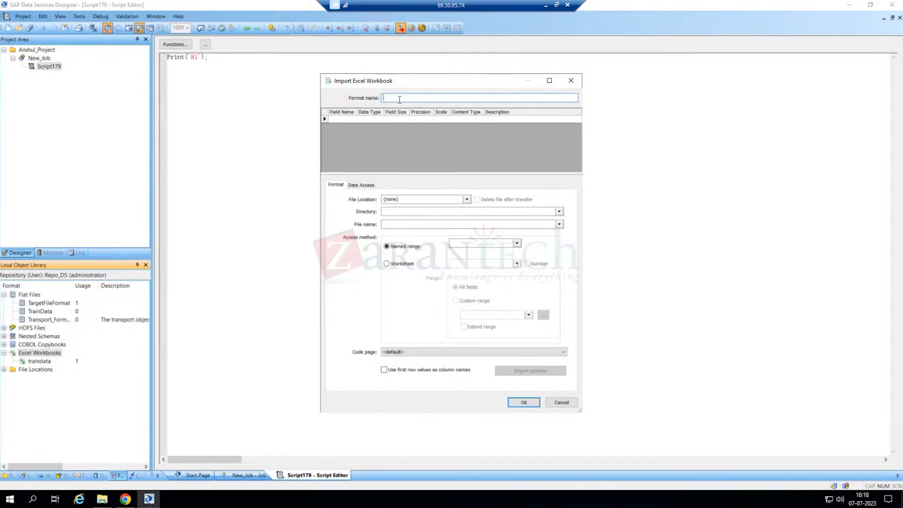
{"action": "type", "text": "TrainDataExcel"}
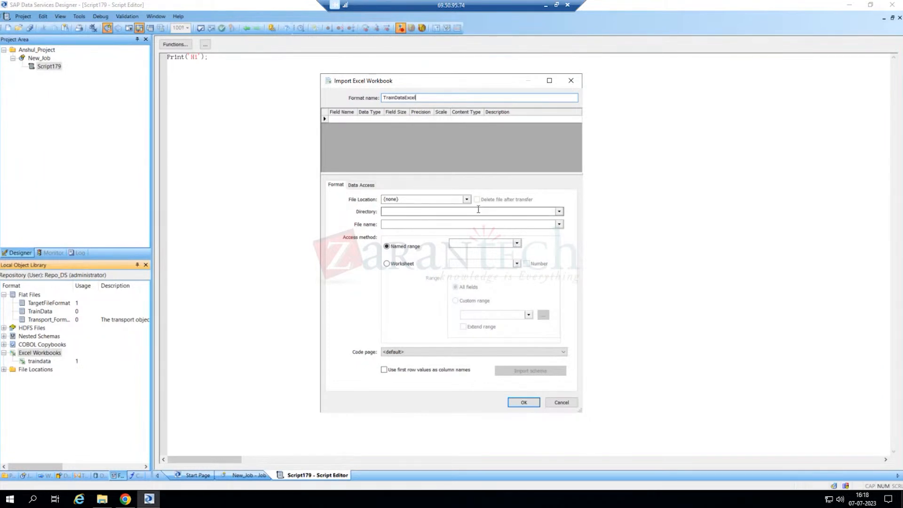
{"action": "left_click", "coordinate": [560, 212]}
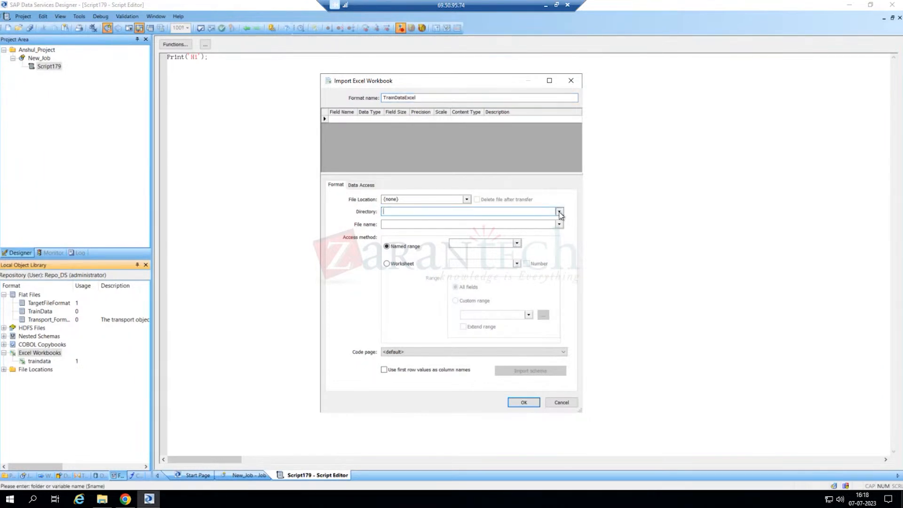
- Set the workbook's directory to the Downloads folder
{"action": "left_click", "coordinate": [560, 211]}
{"action": "left_click", "coordinate": [408, 223]}
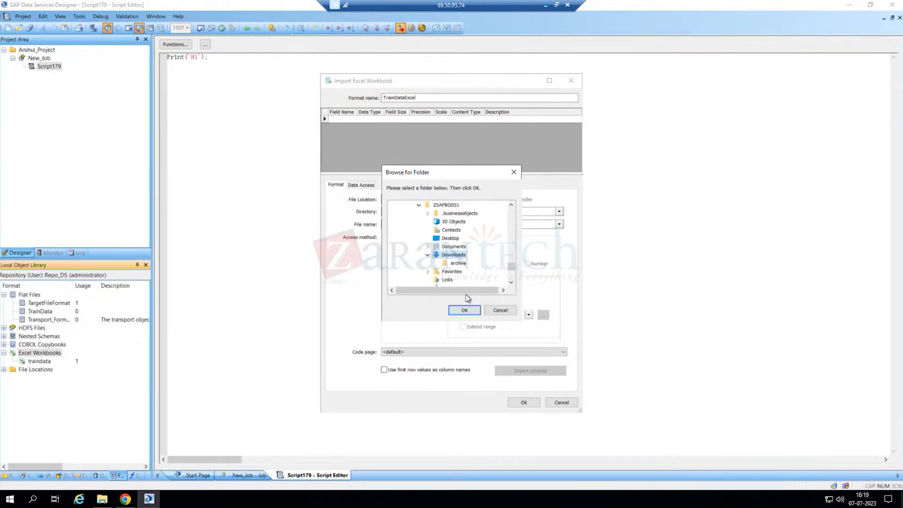
{"action": "left_click", "coordinate": [464, 311]}
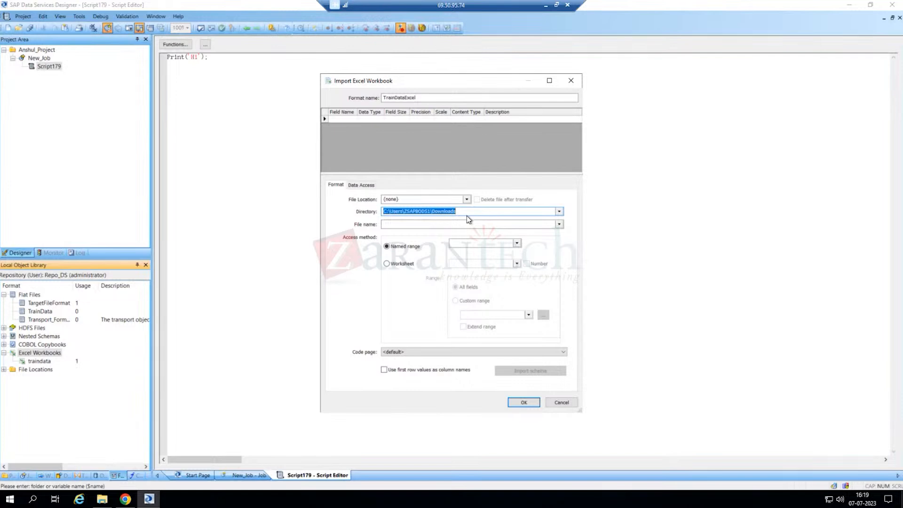
- Choose train.xlsx from Downloads as the workbook file name
{"action": "left_click", "coordinate": [559, 224]}
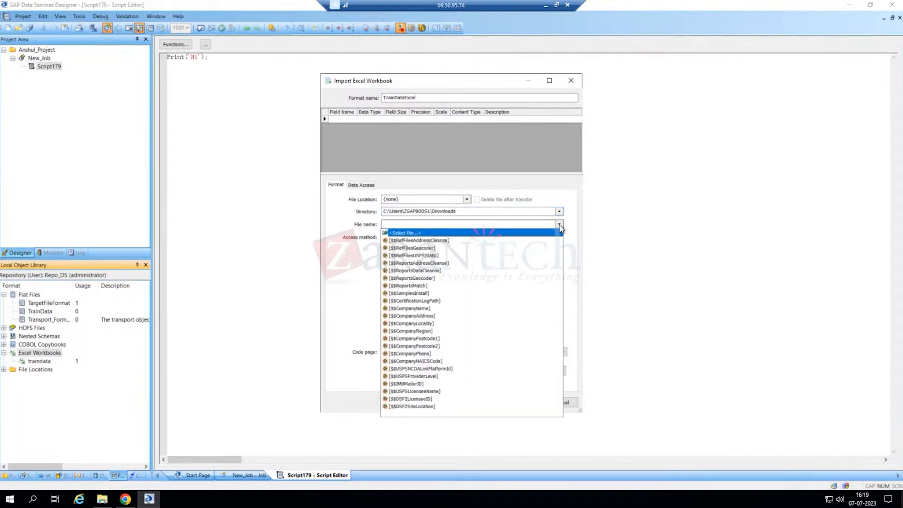
{"action": "left_click", "coordinate": [403, 233]}
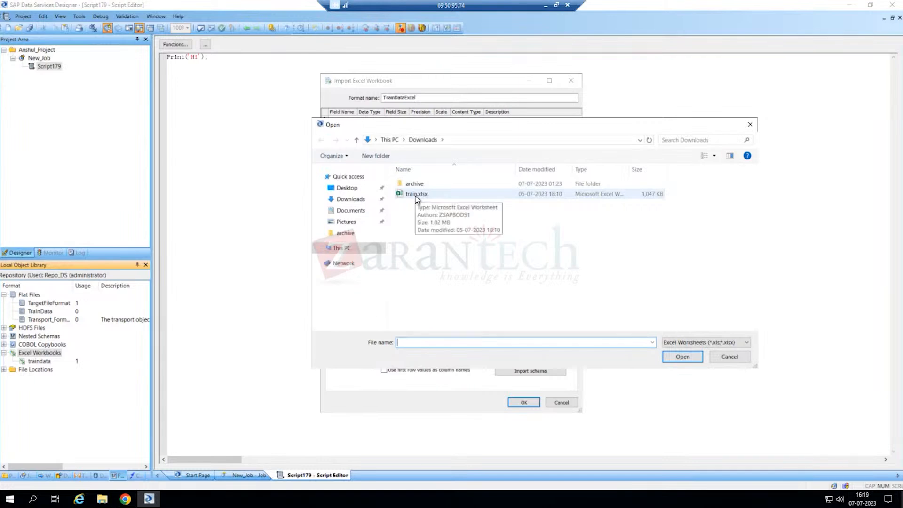
{"action": "left_click", "coordinate": [417, 197]}
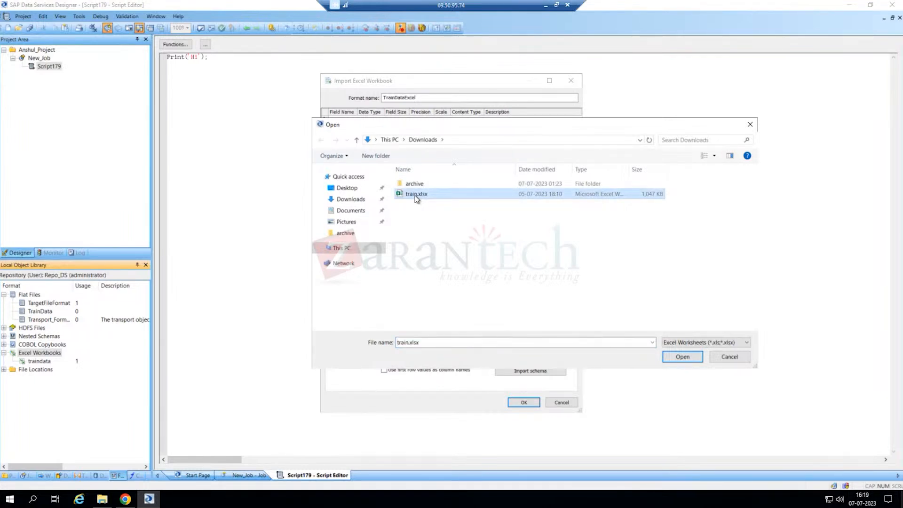
{"action": "left_click", "coordinate": [679, 359]}
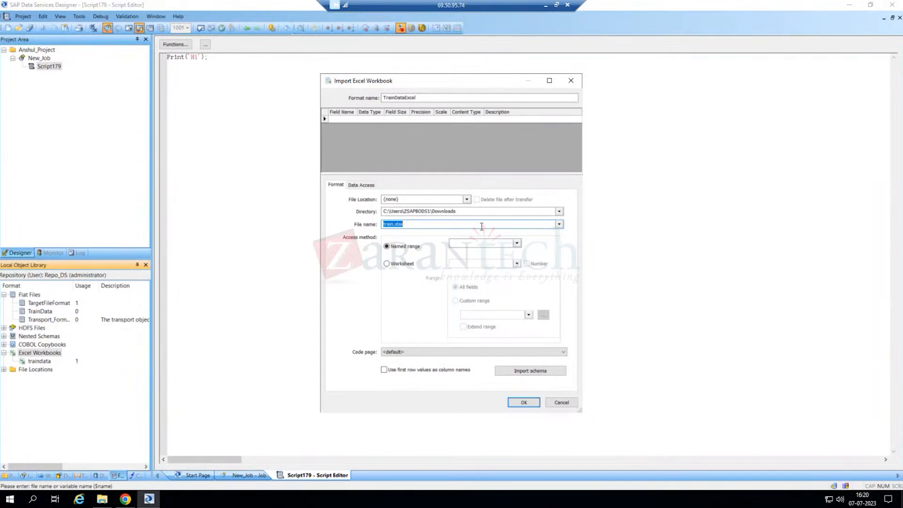
- In File Explorer's Downloads folder, duplicate train.xlsx to create train - Copy.xlsx
{"action": "left_click", "coordinate": [102, 500]}
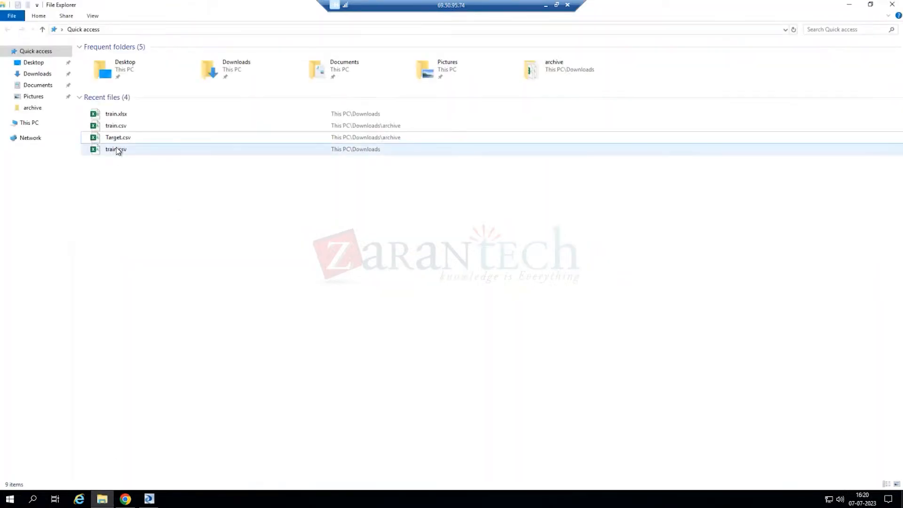
{"action": "left_click", "coordinate": [38, 74]}
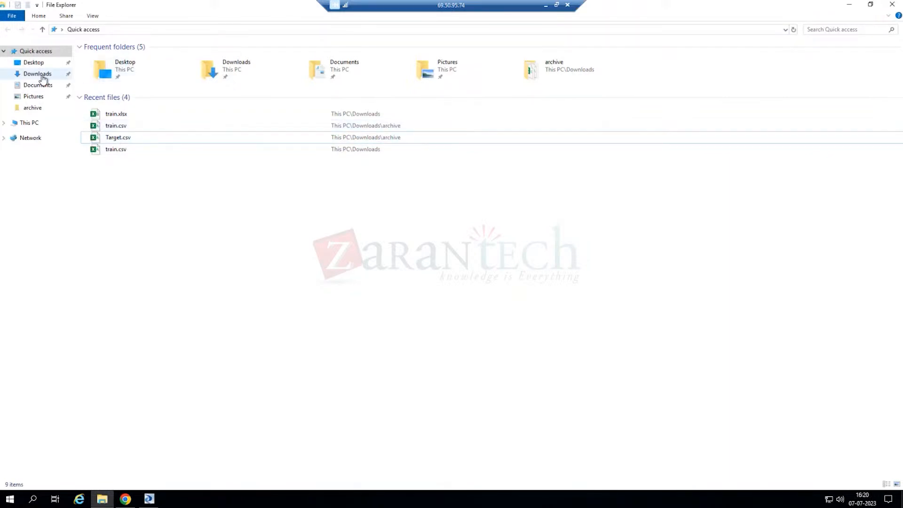
{"action": "left_click", "coordinate": [106, 77]}
{"action": "left_click", "coordinate": [99, 87]}
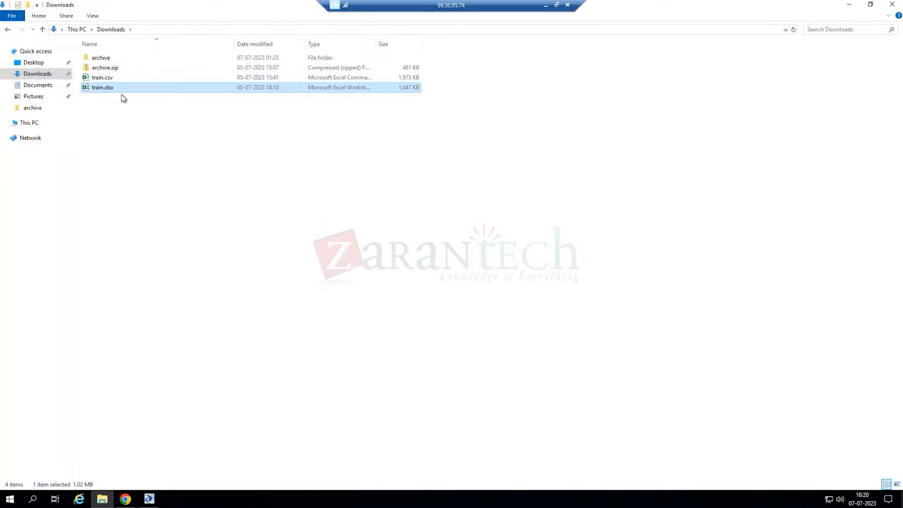
{"action": "left_click", "coordinate": [147, 152]}
{"action": "key", "text": "ctrl+v"}
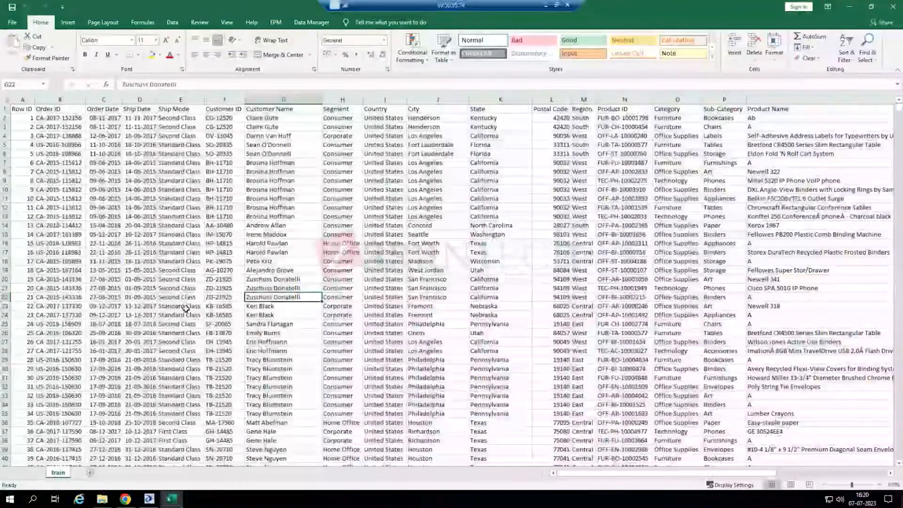
- Add an empty sheet to the workbook, return to the top of the train sheet, then back to Designer
{"action": "scroll", "coordinate": [179, 306], "scroll_direction": "down", "scroll_amount": 5}
{"action": "scroll", "coordinate": [179, 305], "scroll_direction": "down", "scroll_amount": 1}
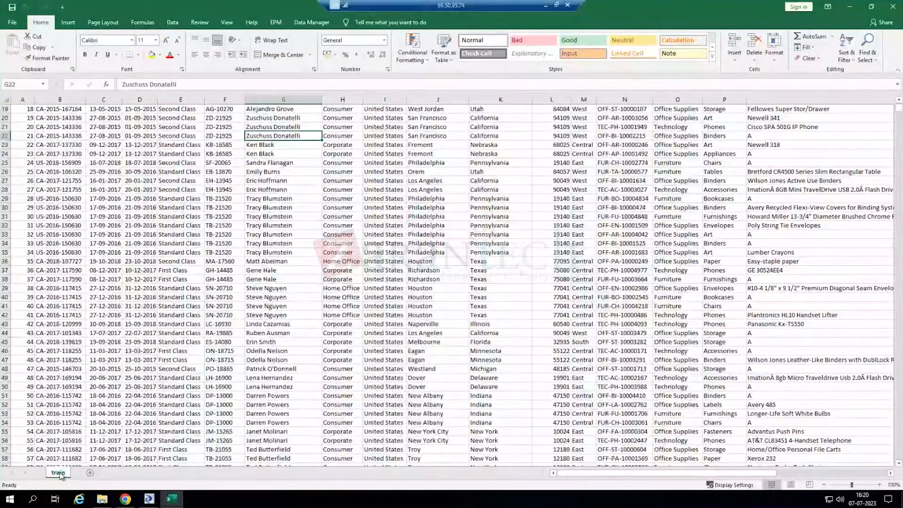
{"action": "left_click", "coordinate": [90, 473]}
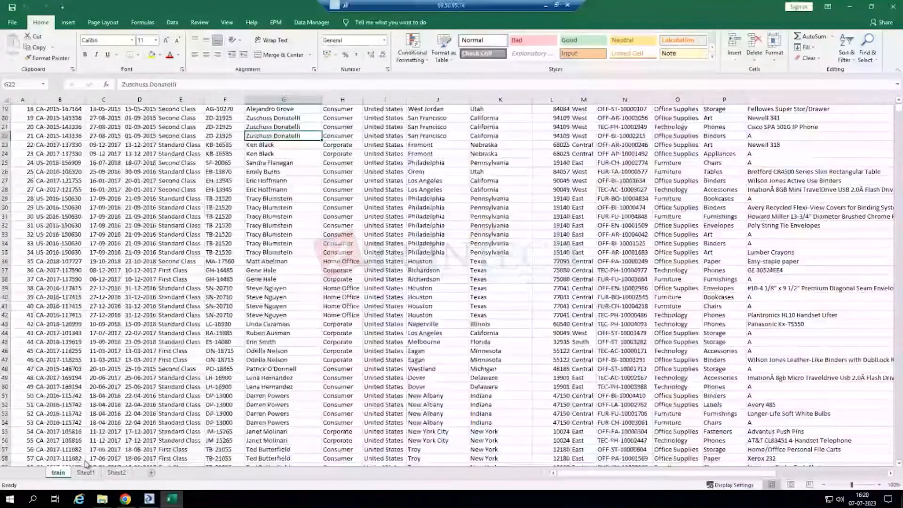
{"action": "scroll", "coordinate": [262, 399], "scroll_direction": "up", "scroll_amount": 6}
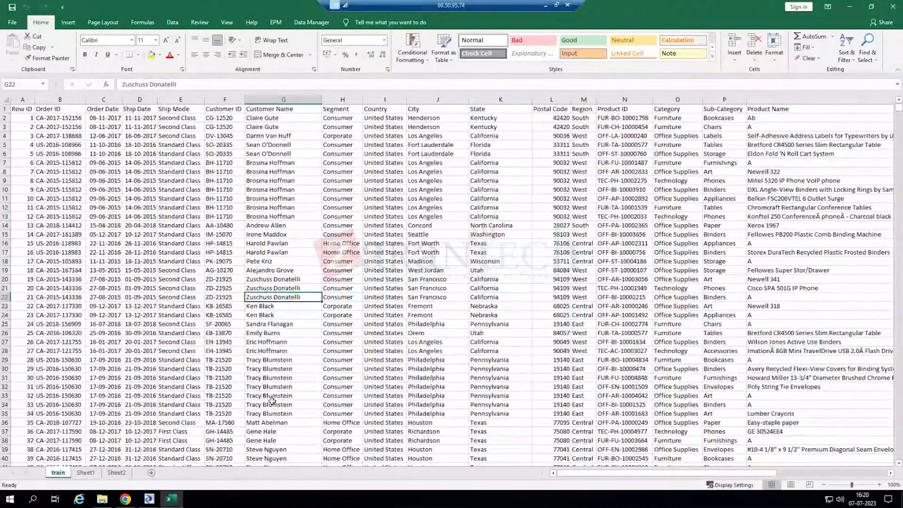
{"action": "key", "text": "ctrl+Home"}
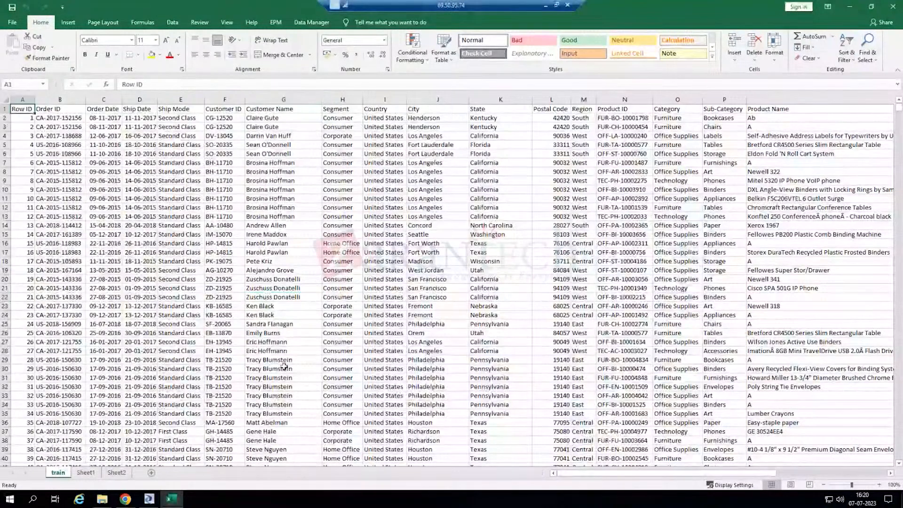
{"action": "left_click", "coordinate": [191, 298]}
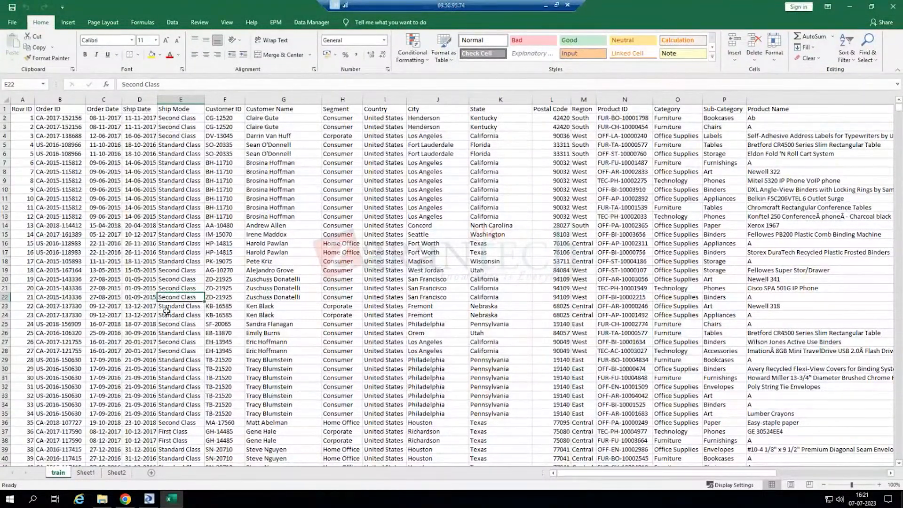
{"action": "left_click", "coordinate": [155, 501]}
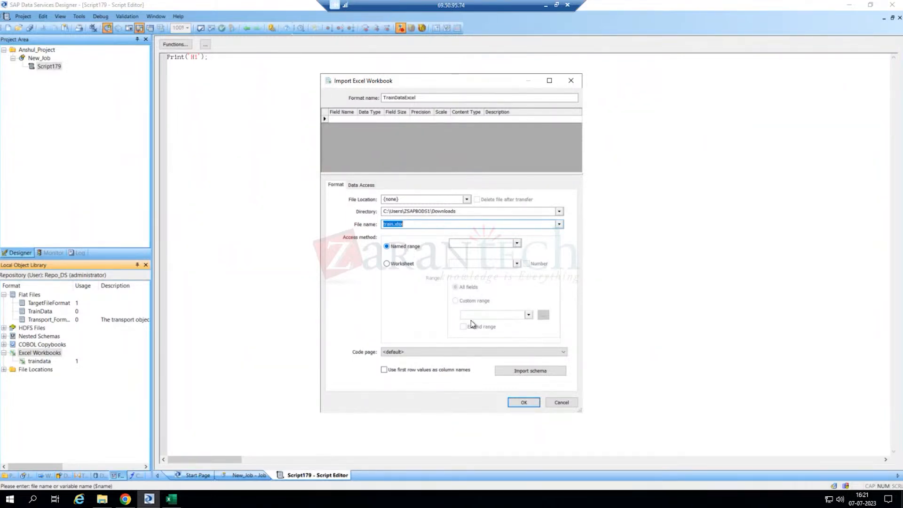
- Bring up Excel, then the Downloads window, and select the original train.xlsx
{"action": "left_click", "coordinate": [172, 501]}
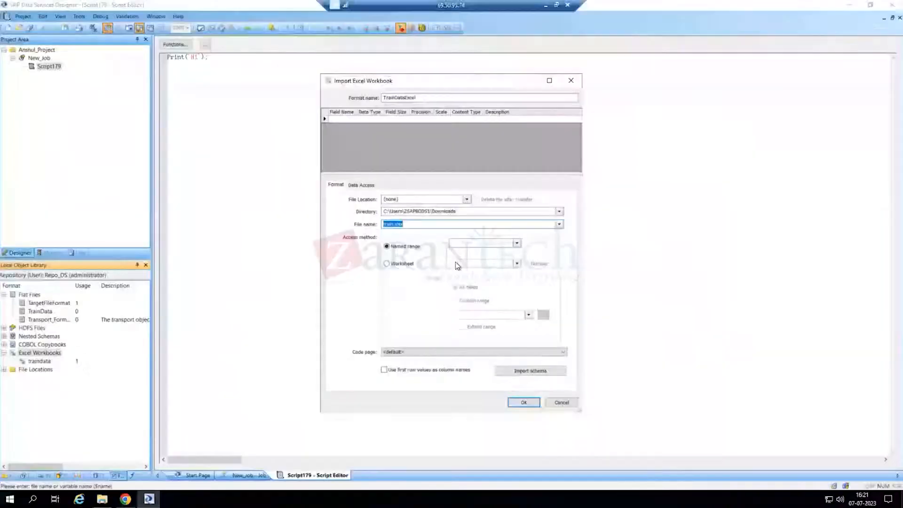
{"action": "left_click", "coordinate": [102, 498]}
{"action": "left_click", "coordinate": [112, 88]}
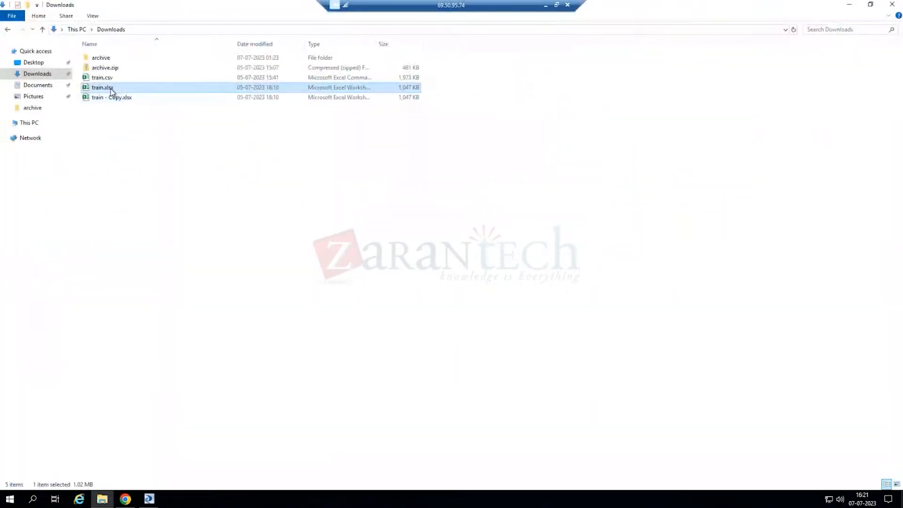
- Open train.xlsx and convert all its data into a table with headers named RawData
{"action": "double_click", "coordinate": [112, 88]}
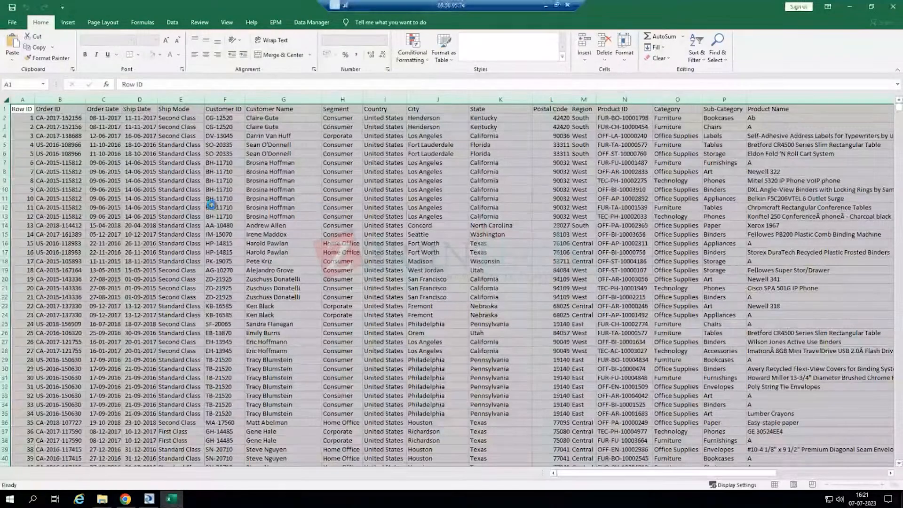
{"action": "left_click", "coordinate": [194, 208]}
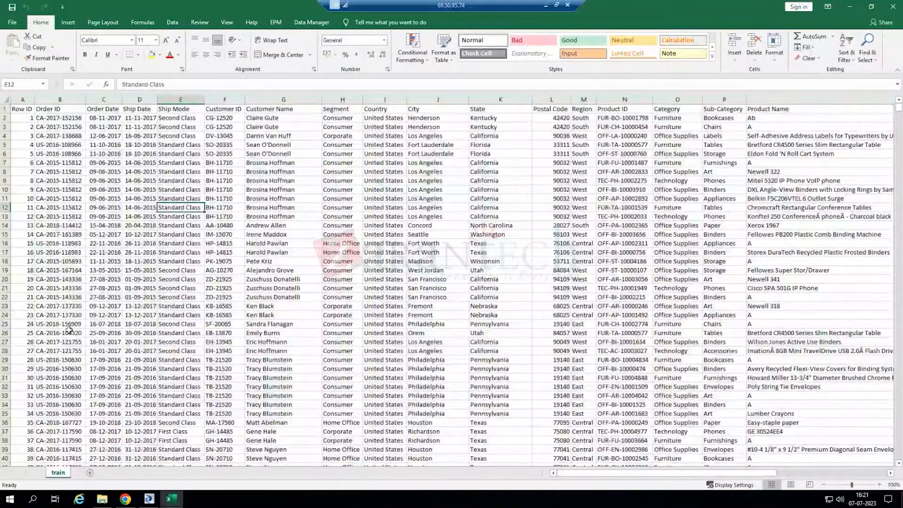
{"action": "key", "text": "ctrl+a"}
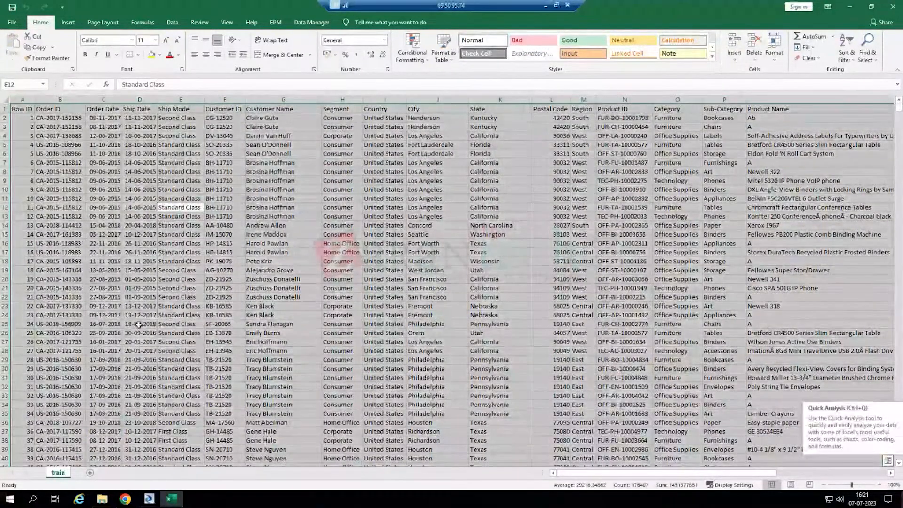
{"action": "key", "text": "ctrl+t"}
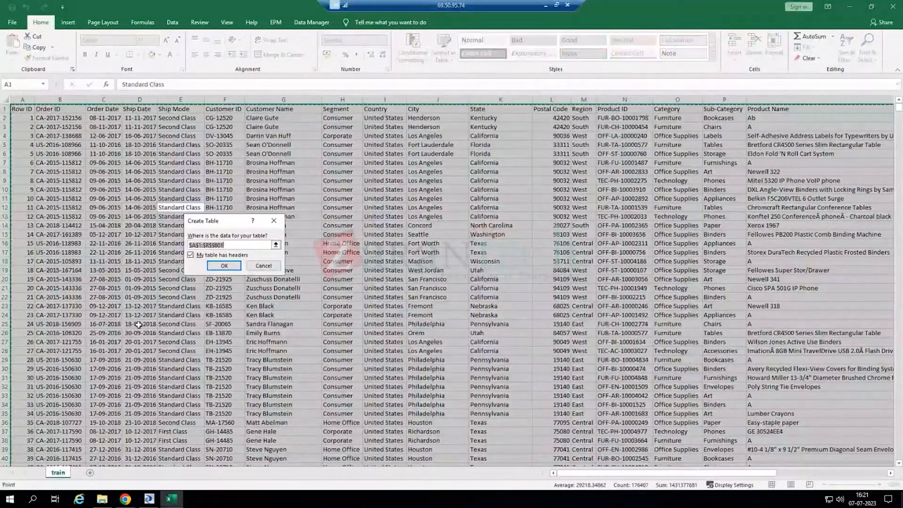
{"action": "left_click", "coordinate": [221, 266]}
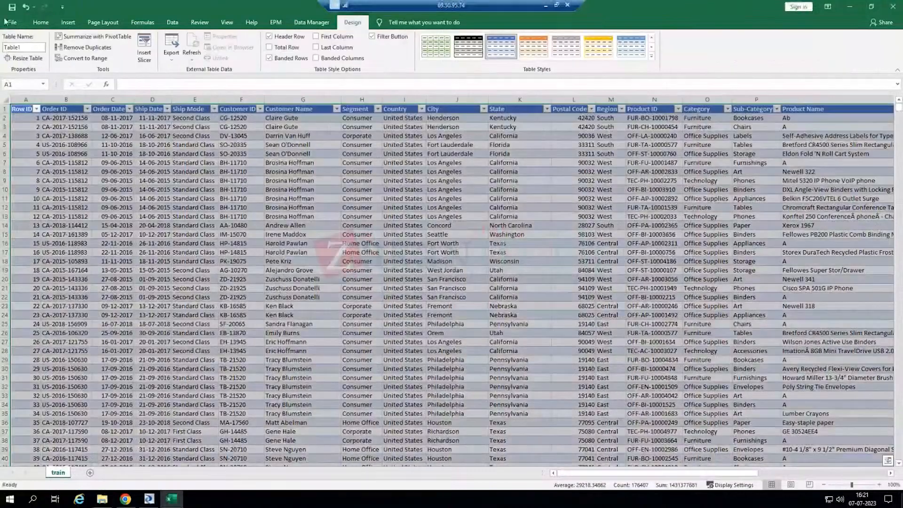
{"action": "left_click", "coordinate": [26, 48]}
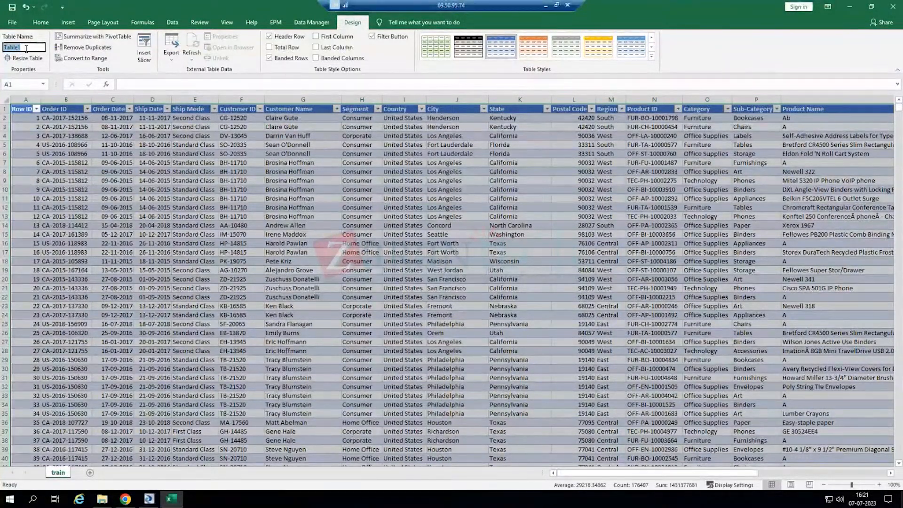
{"action": "type", "text": "RawData"}
{"action": "key", "text": "Return"}
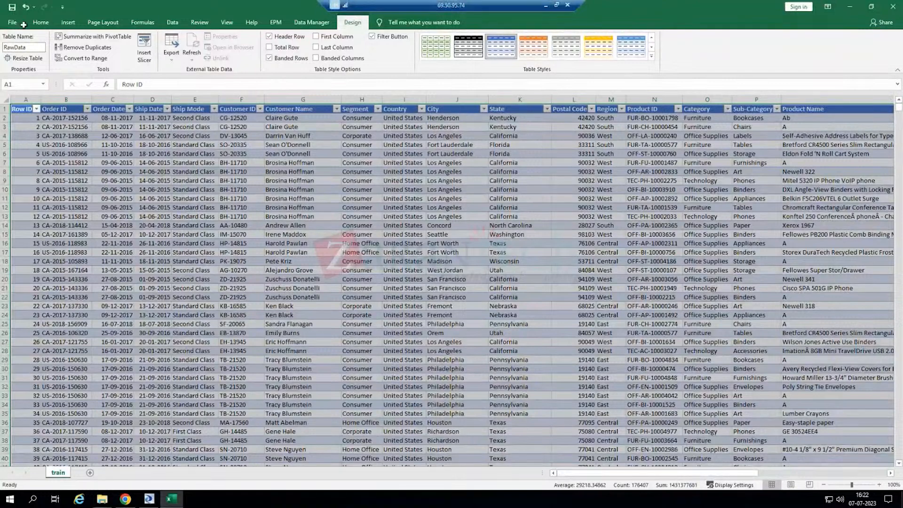
- Save and close the workbook, returning to Data Services Designer
{"action": "left_click", "coordinate": [15, 10]}
{"action": "left_click", "coordinate": [879, 11]}
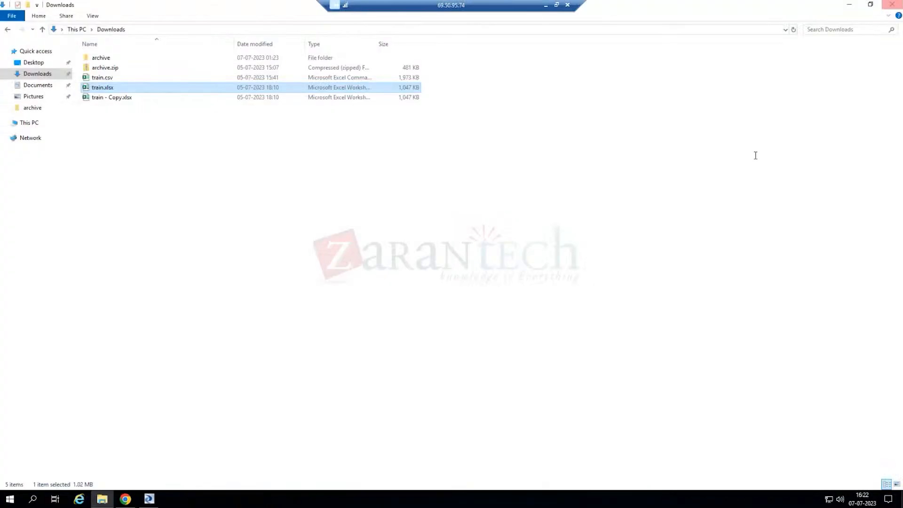
{"action": "left_click", "coordinate": [156, 499]}
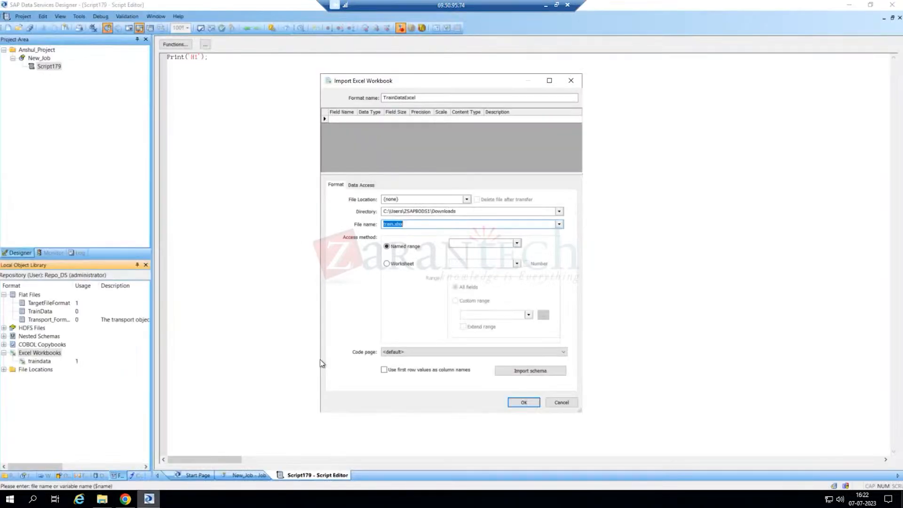
- Switch the access method from Named range to Worksheet and list the available worksheets
{"action": "left_click", "coordinate": [403, 264]}
{"action": "left_click", "coordinate": [408, 246]}
{"action": "left_click", "coordinate": [475, 243]}
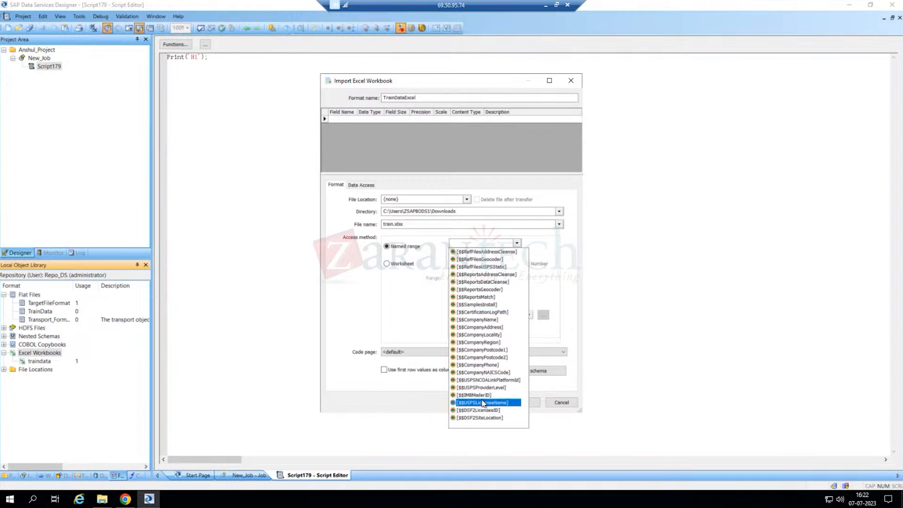
{"action": "left_click", "coordinate": [478, 242]}
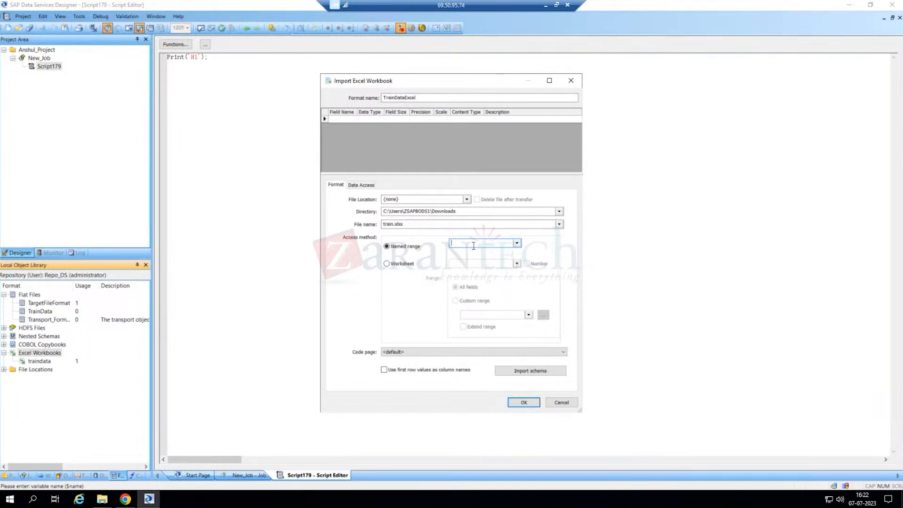
{"action": "left_click", "coordinate": [407, 264]}
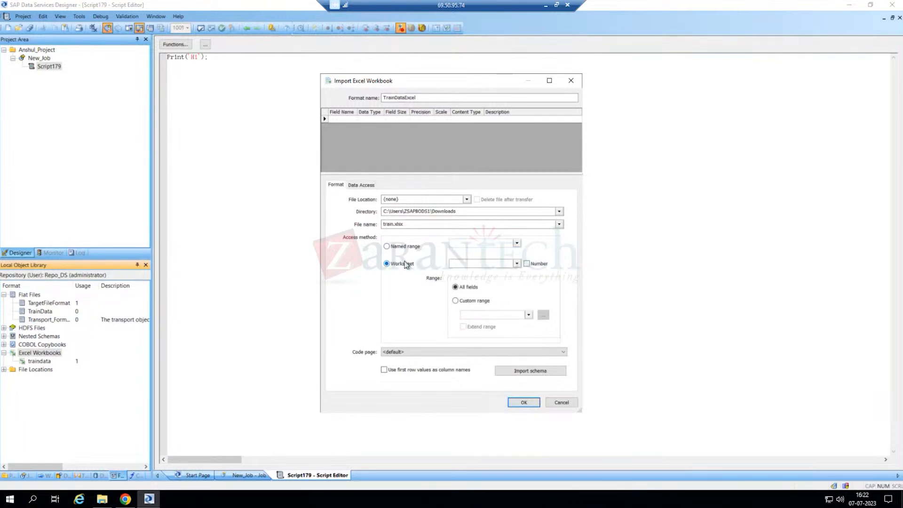
{"action": "left_click", "coordinate": [518, 264]}
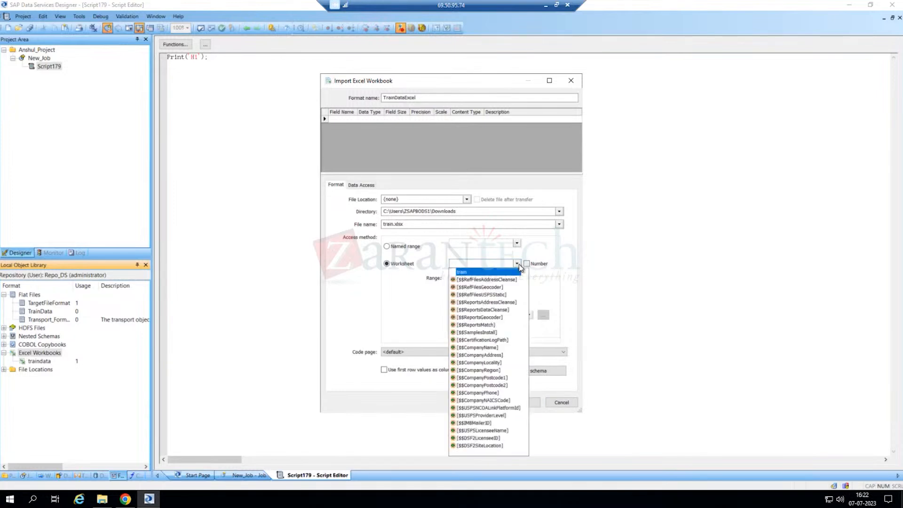
- Select the train worksheet with All fields range and first-row values as column names
{"action": "left_click", "coordinate": [470, 272]}
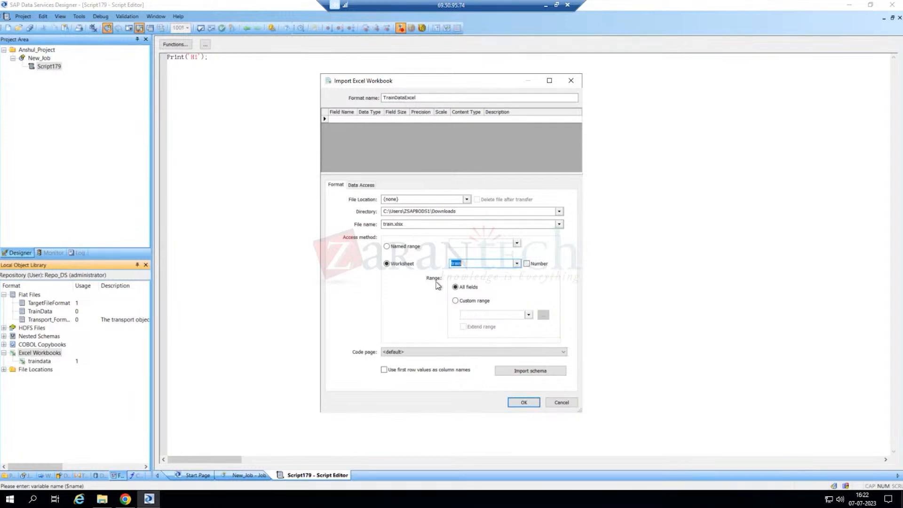
{"action": "left_click", "coordinate": [479, 302]}
{"action": "left_click", "coordinate": [530, 315]}
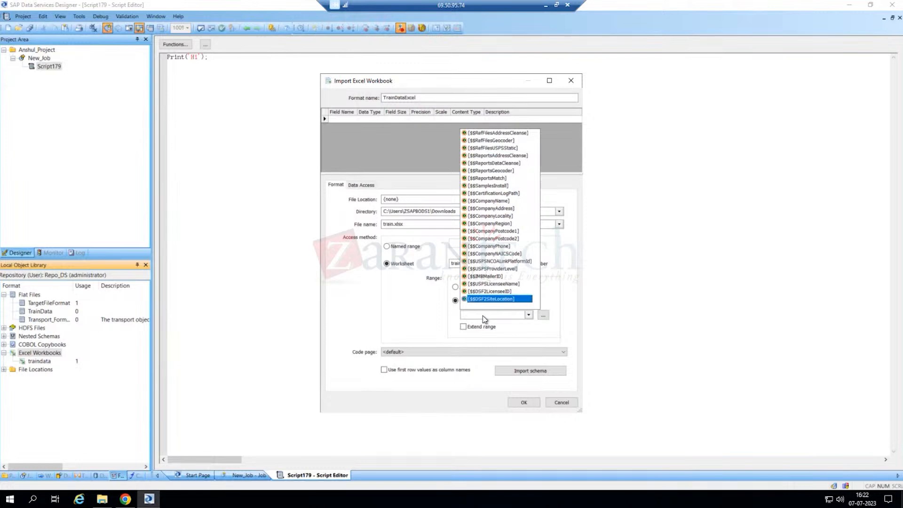
{"action": "left_click", "coordinate": [455, 288]}
{"action": "left_click", "coordinate": [455, 287]}
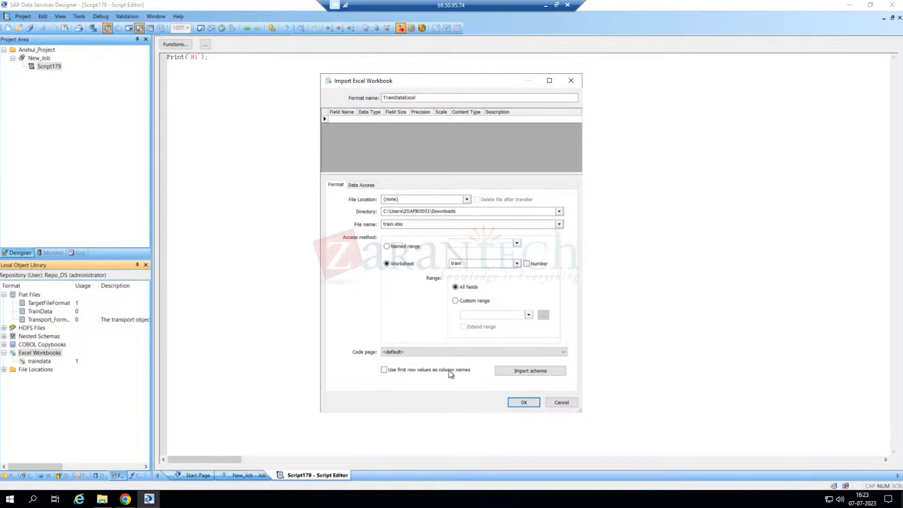
{"action": "left_click", "coordinate": [409, 373]}
- Import the train worksheet's schema and enlarge the dialog to see more fields
{"action": "left_click", "coordinate": [526, 376]}
{"action": "left_click", "coordinate": [529, 372]}
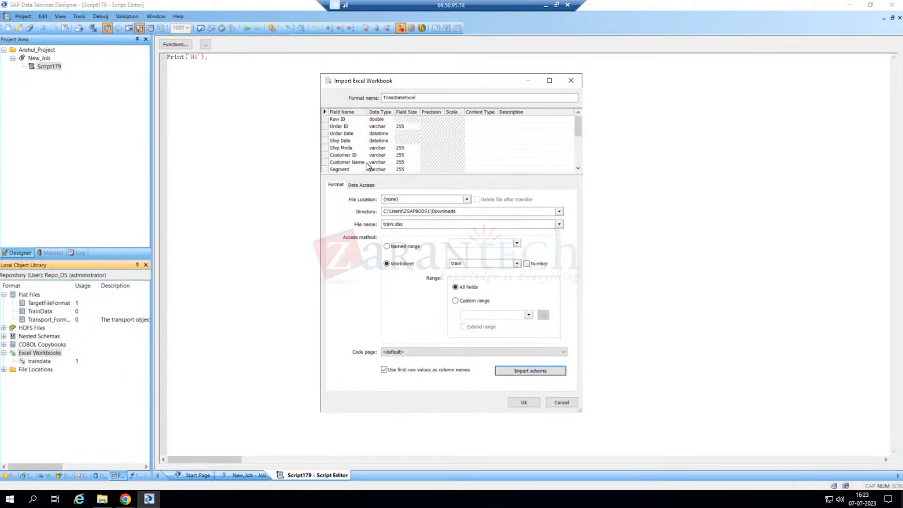
{"action": "left_click_drag", "start_coordinate": [582, 412], "coordinate": [688, 448]}
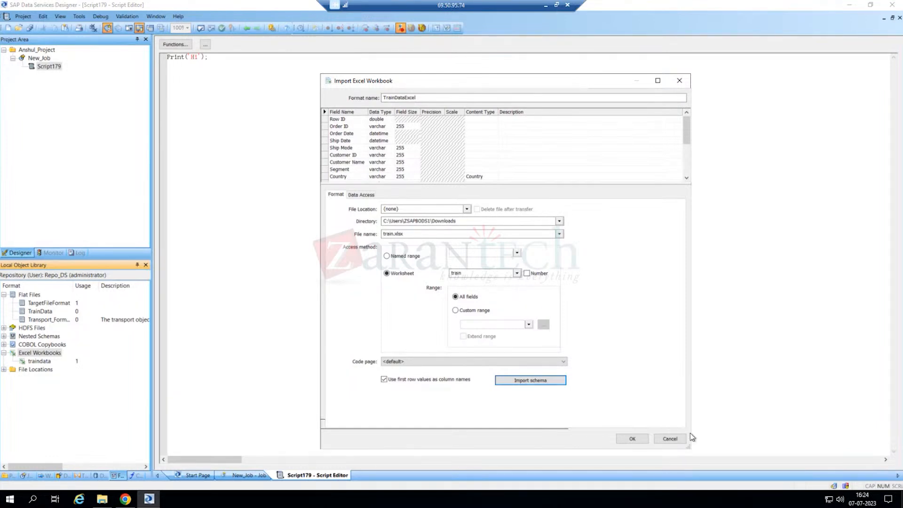
- Confirm the import so the TrainDataExcel workbook format is saved from train.xlsx's train worksheet
{"action": "left_click", "coordinate": [633, 440]}
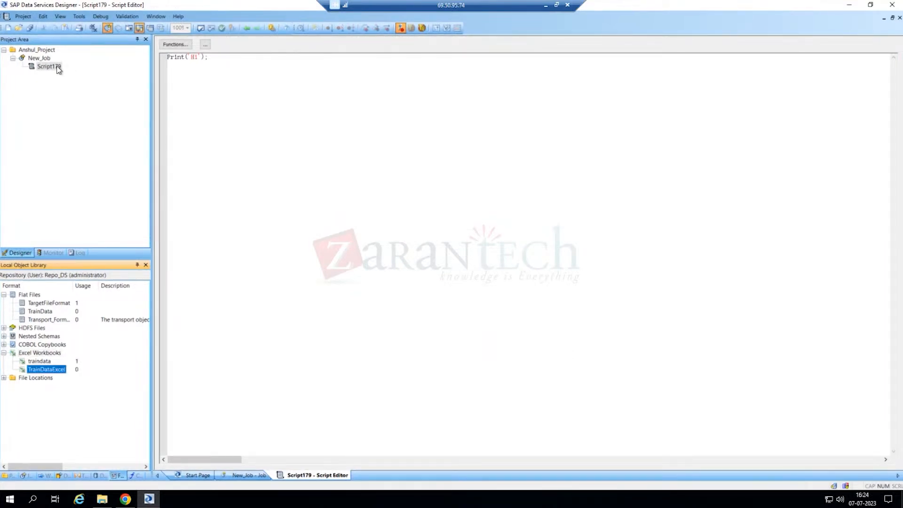
- Open New_Job, keeping its name, and delete the Script179 script from its canvas
{"action": "left_click", "coordinate": [40, 58]}
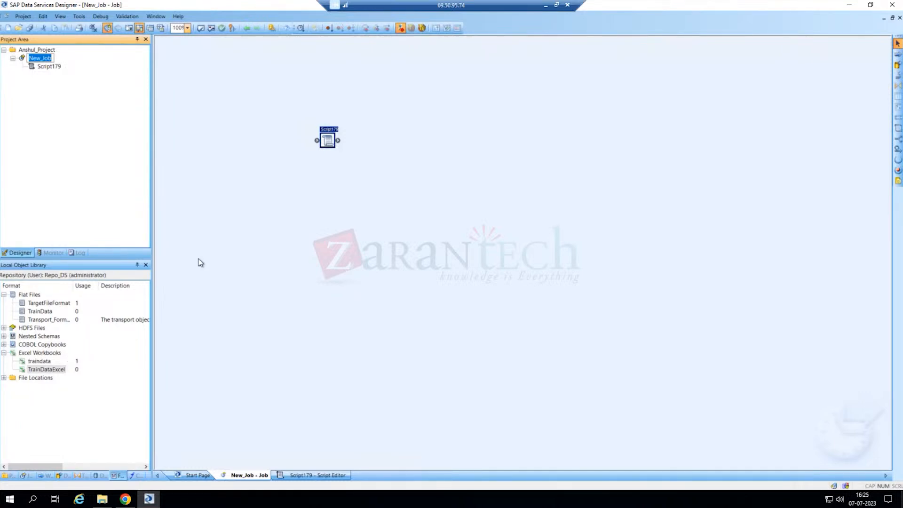
{"action": "left_click", "coordinate": [51, 99]}
{"action": "left_click", "coordinate": [328, 143]}
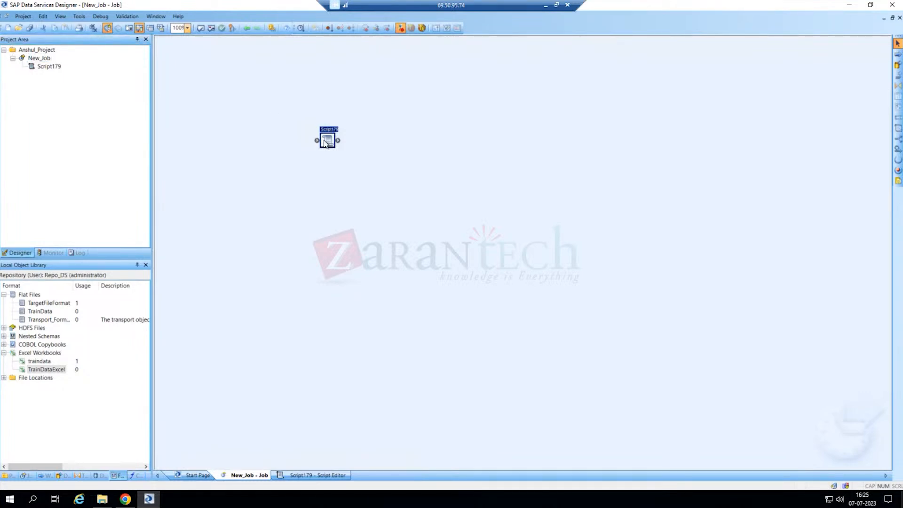
{"action": "key", "text": "Delete"}
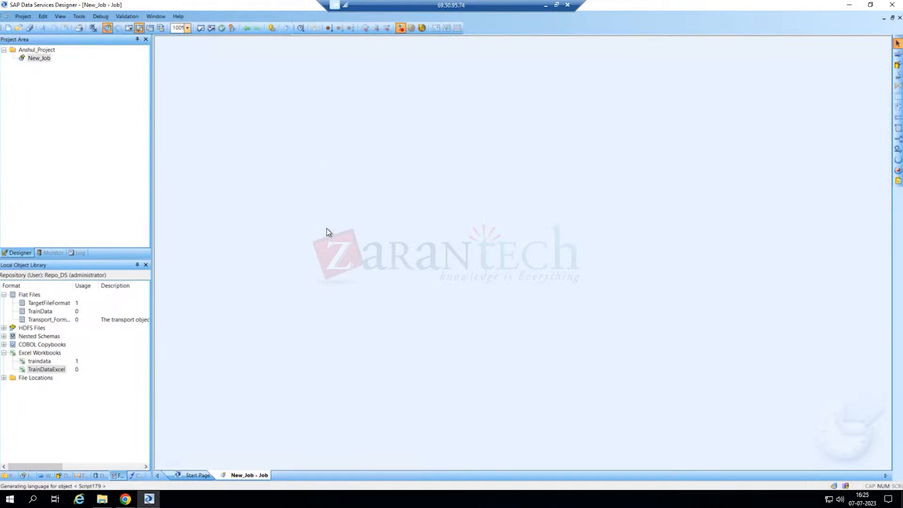
- Place a data flow with the default name New_DataFlow1 in New_Job and open it
{"action": "left_click", "coordinate": [899, 68]}
{"action": "left_click", "coordinate": [301, 147]}
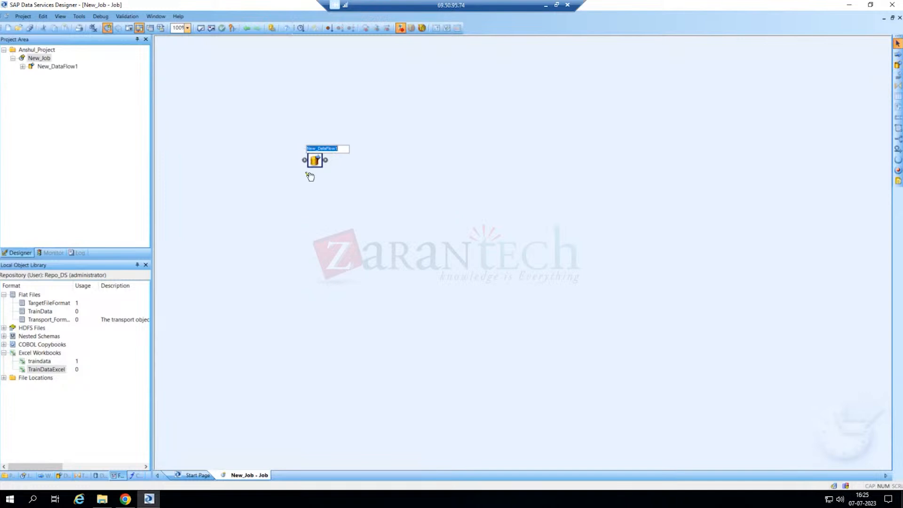
{"action": "left_click", "coordinate": [317, 199]}
{"action": "left_click", "coordinate": [317, 161]}
{"action": "double_click", "coordinate": [315, 161]}
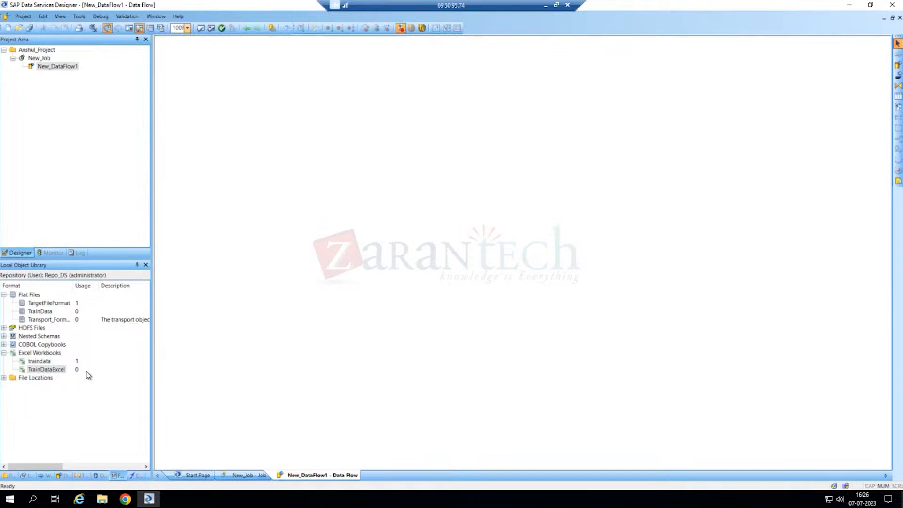
- Drag TrainDataExcel onto the data flow, cancelling the stray TrainData drop and deleting the duplicate copy
{"action": "left_click", "coordinate": [43, 370]}
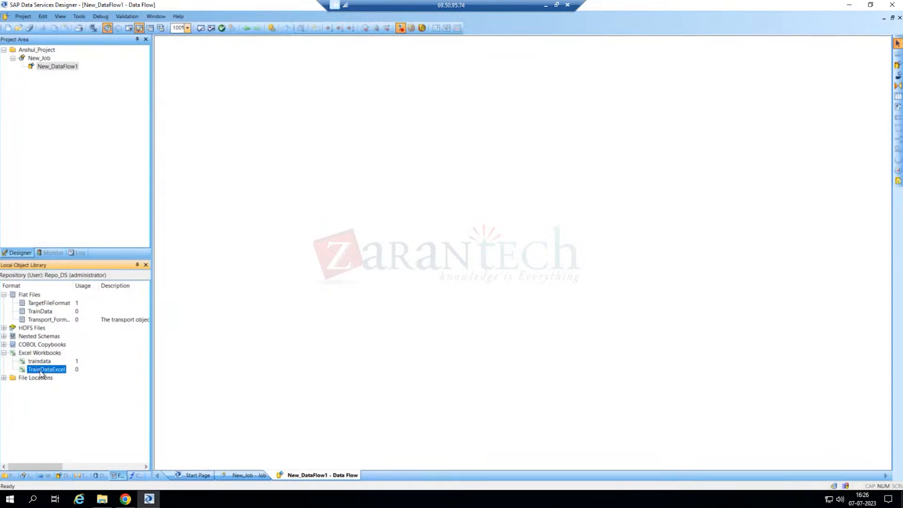
{"action": "left_click_drag", "start_coordinate": [40, 374], "coordinate": [317, 169]}
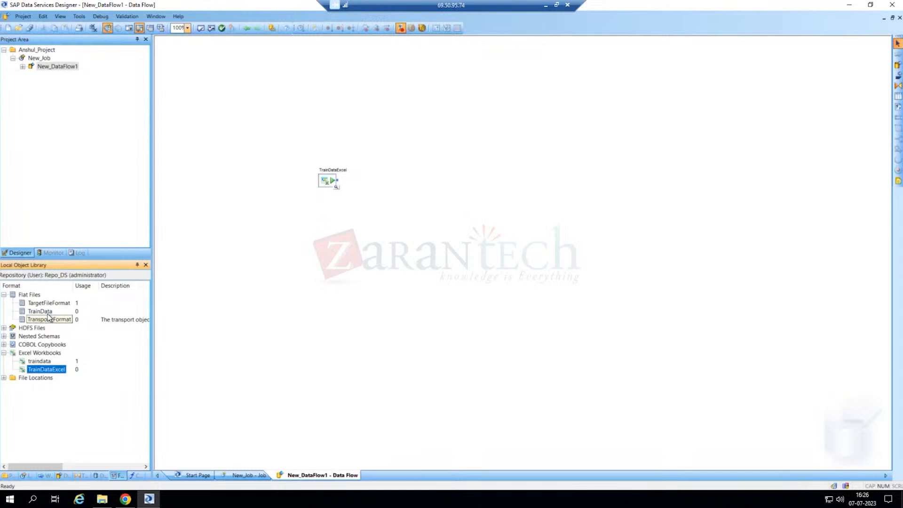
{"action": "left_click_drag", "start_coordinate": [41, 312], "coordinate": [319, 230]}
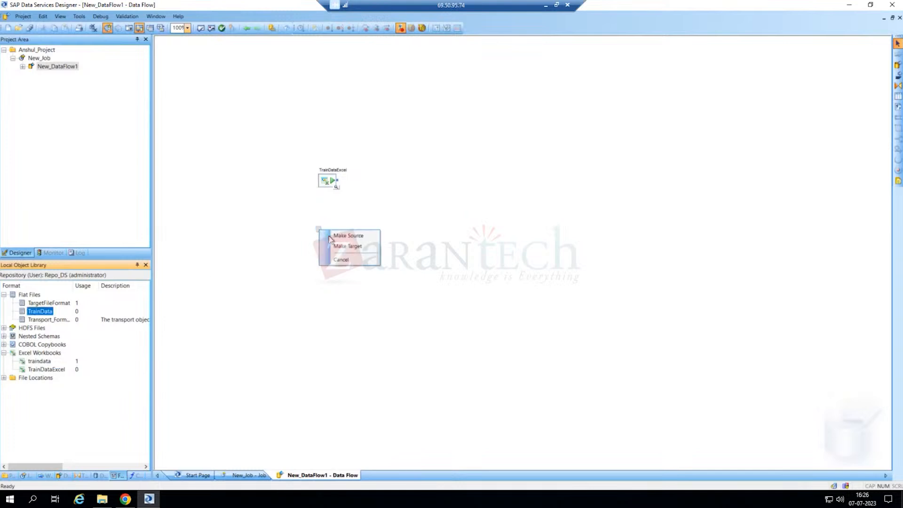
{"action": "left_click", "coordinate": [342, 260]}
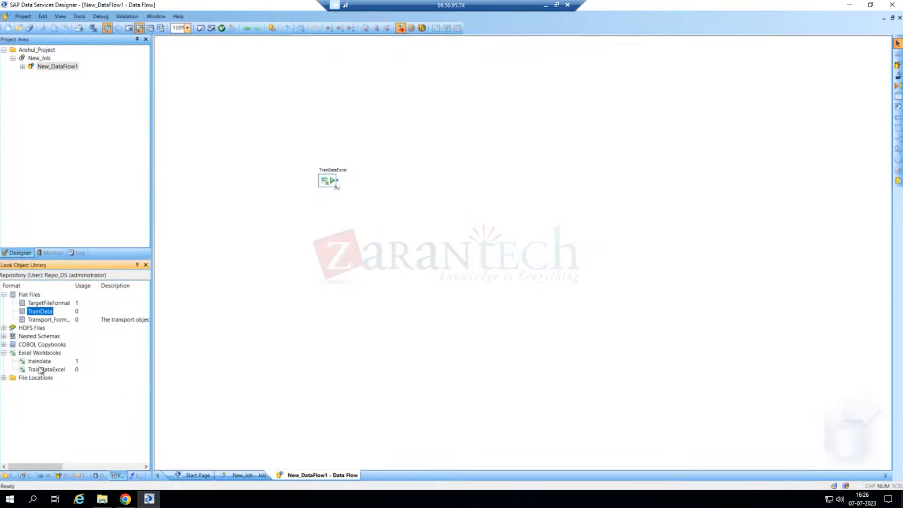
{"action": "left_click_drag", "start_coordinate": [40, 369], "coordinate": [349, 269]}
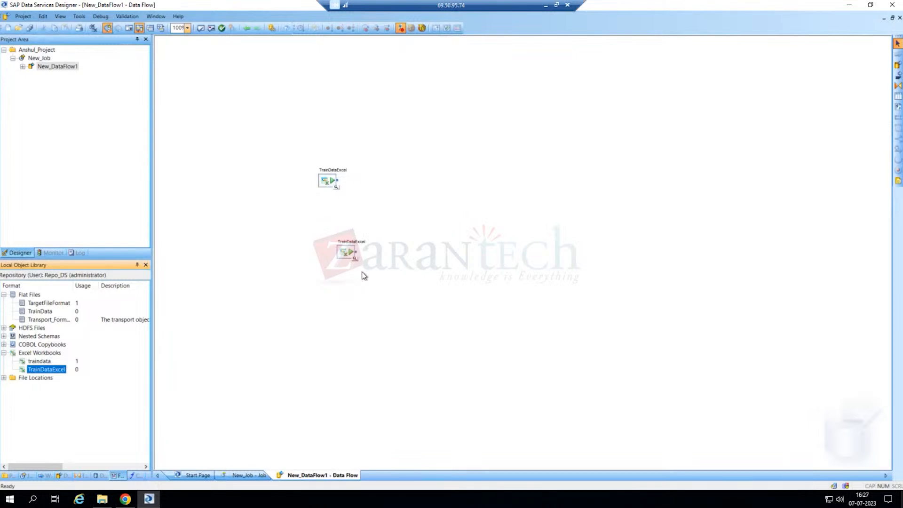
{"action": "left_click", "coordinate": [346, 254]}
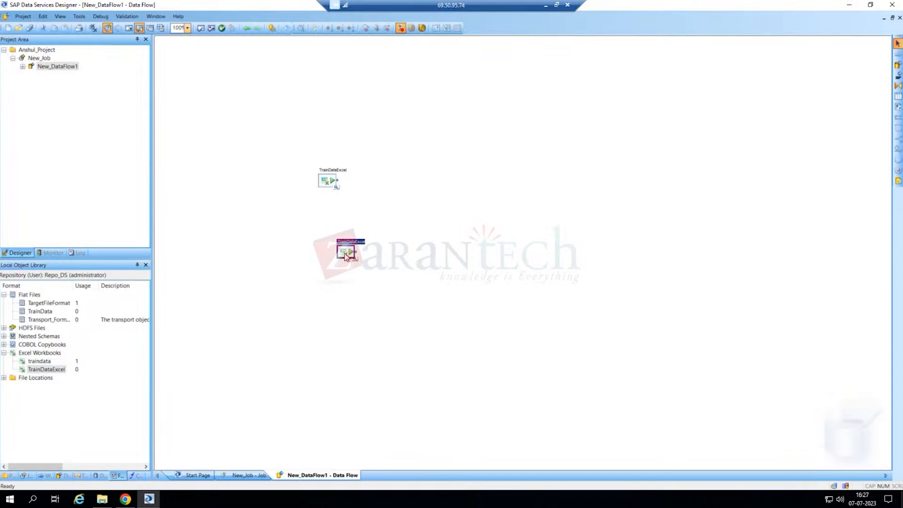
{"action": "key", "text": "Delete"}
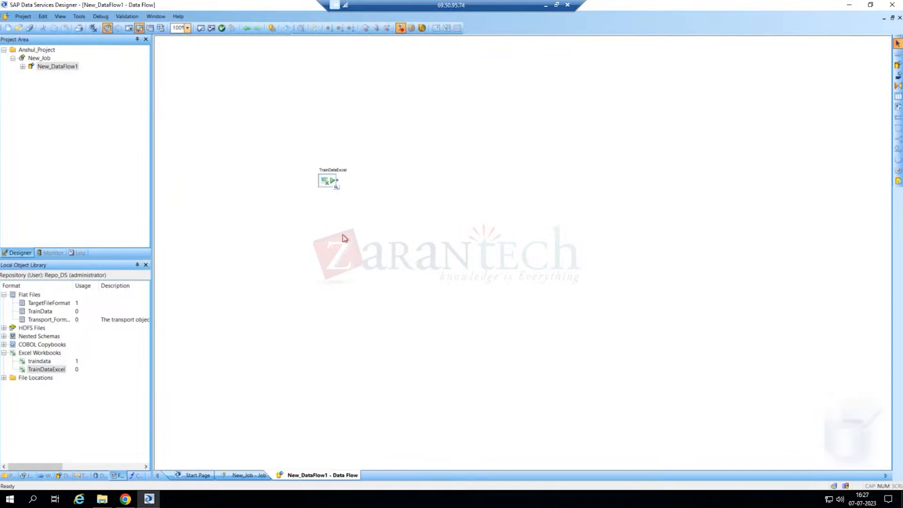
{"action": "left_click", "coordinate": [329, 182]}
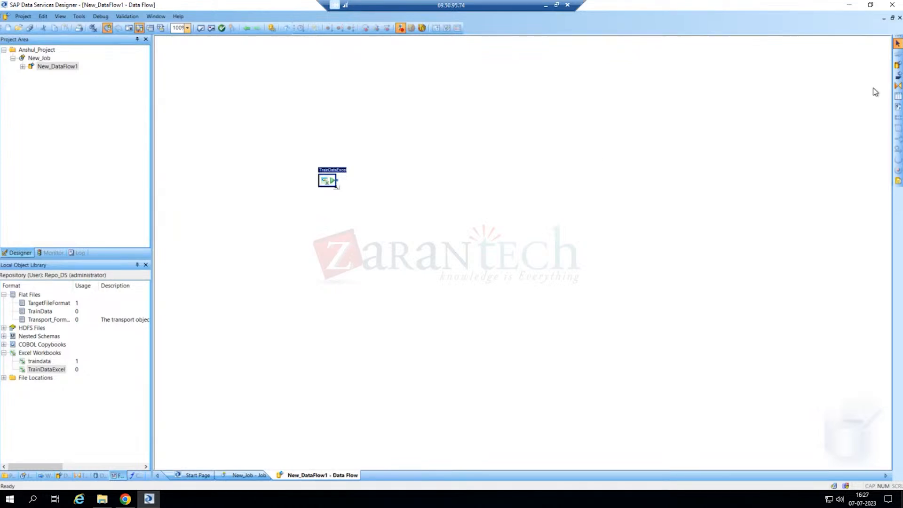
- Place a Query transform named Query to the right of the TrainDataExcel source
{"action": "left_click", "coordinate": [898, 86]}
{"action": "left_click", "coordinate": [437, 171]}
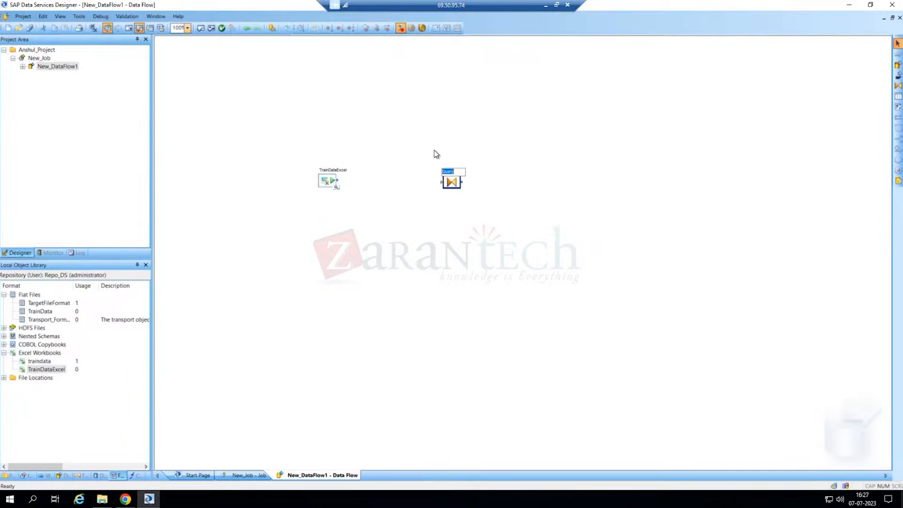
{"action": "left_click", "coordinate": [342, 183]}
{"action": "left_click_drag", "start_coordinate": [349, 184], "coordinate": [352, 190]}
{"action": "left_click", "coordinate": [356, 197]}
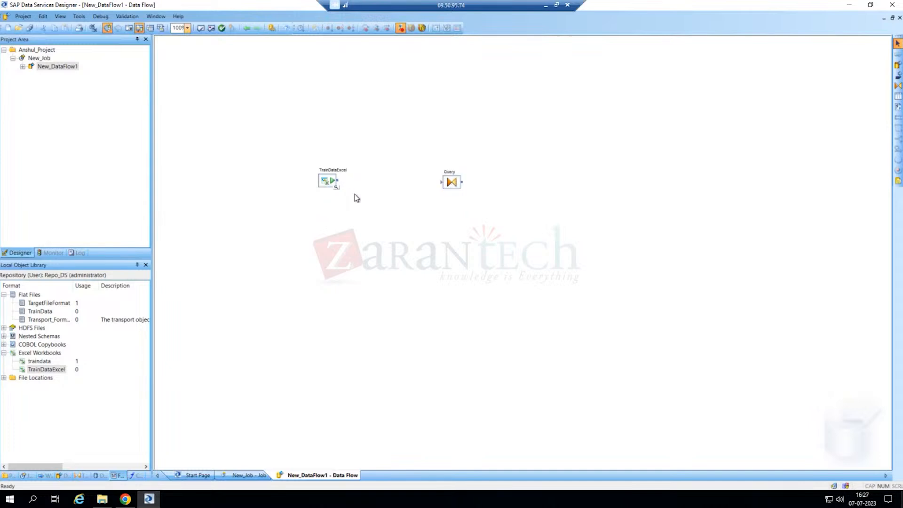